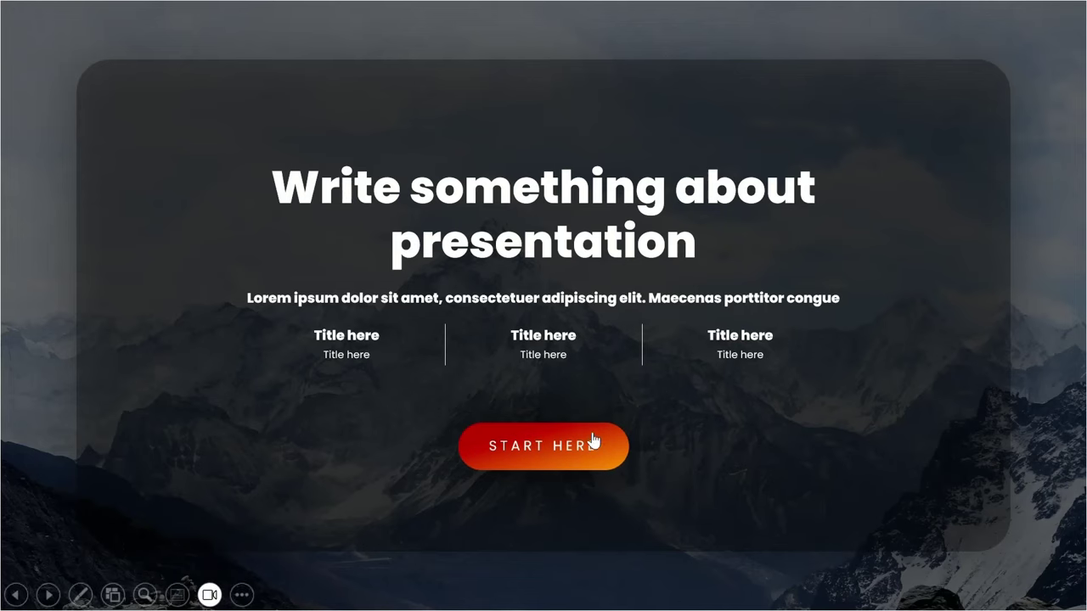
Step: In the slideshow, start from the title slide and advance the carousel through Japan to open Indonesia's details
left_click(566, 453)
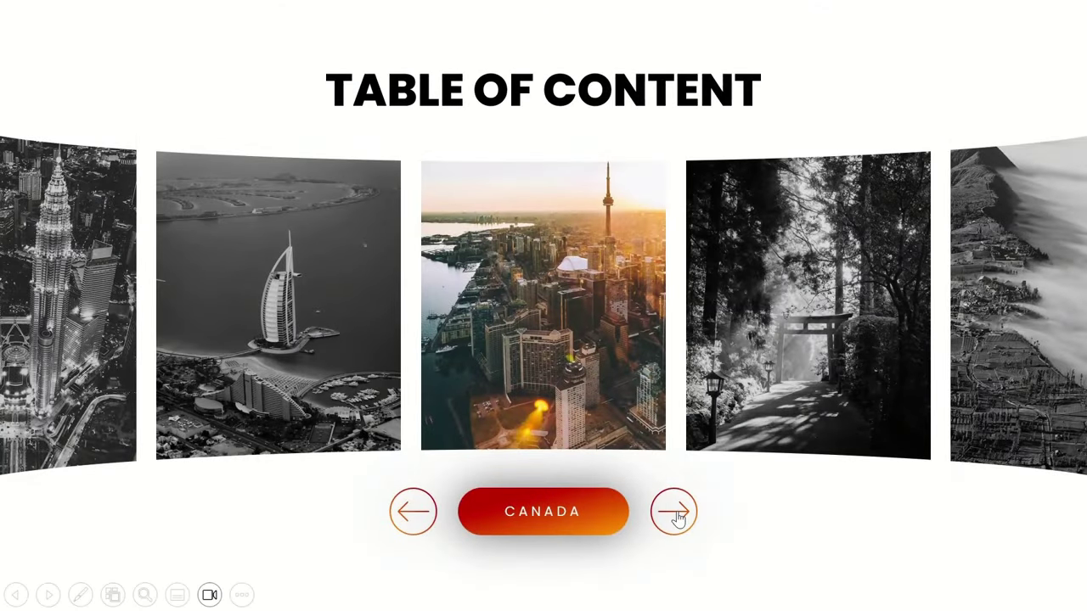
left_click(679, 519)
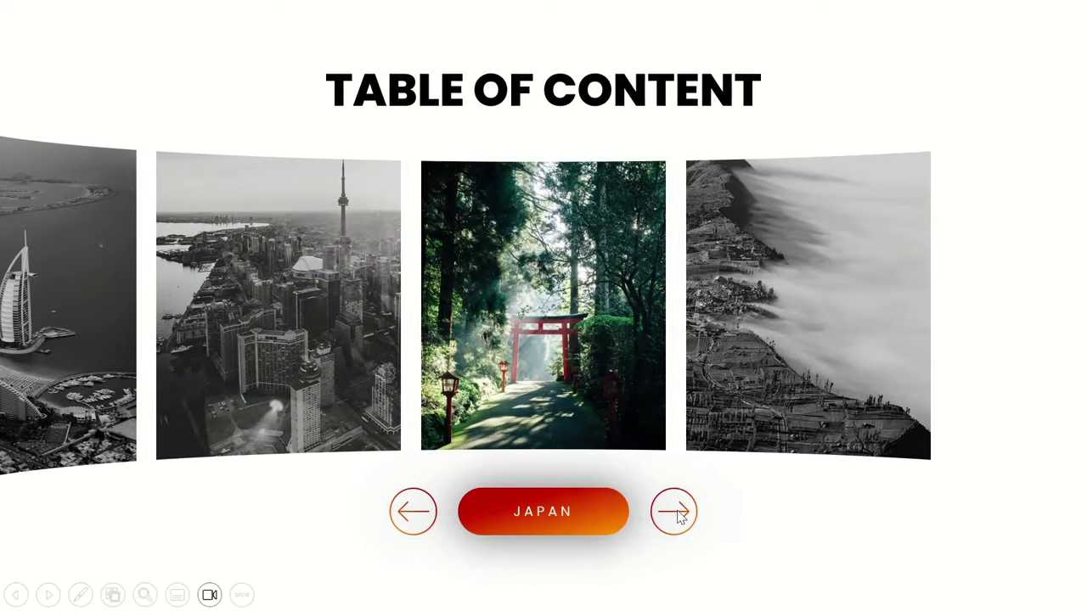
left_click(677, 516)
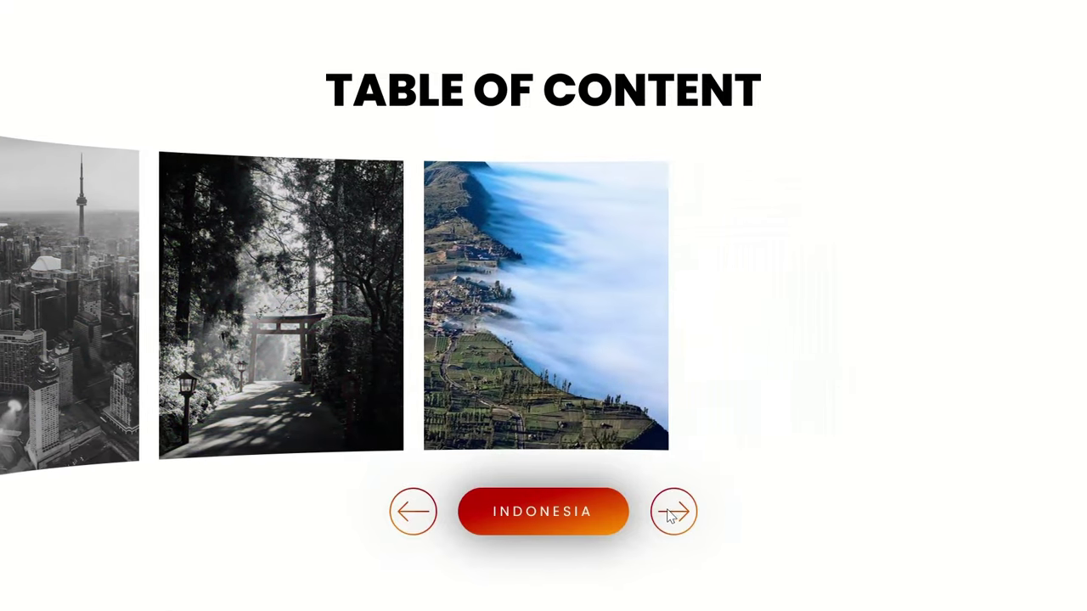
left_click(566, 520)
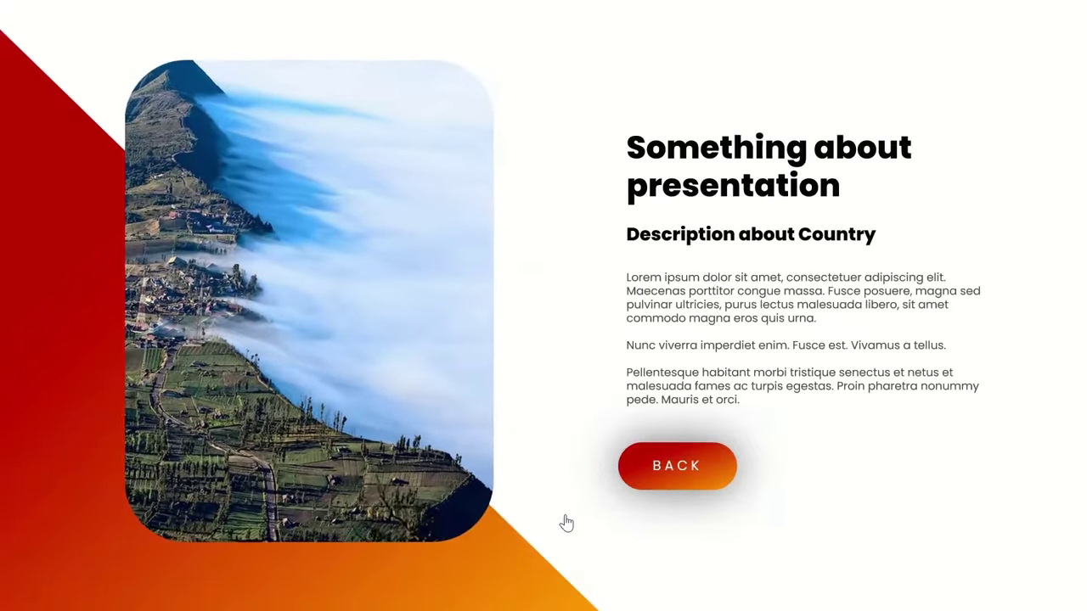
Step: Return to the carousel, step back through Japan to Canada, open Canada's details, and return
left_click(665, 477)
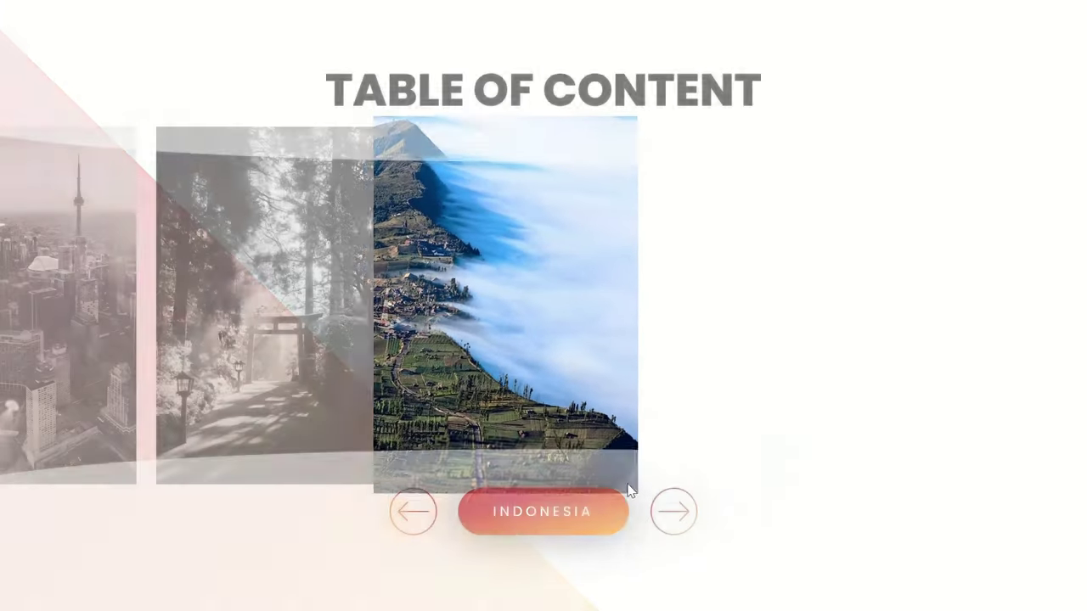
left_click(414, 513)
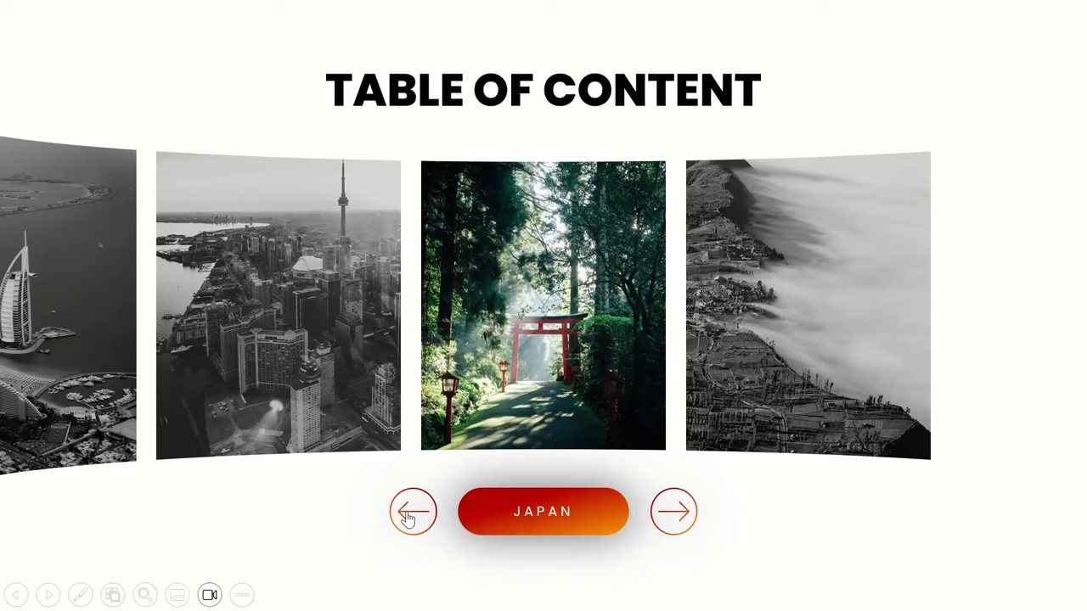
left_click(409, 515)
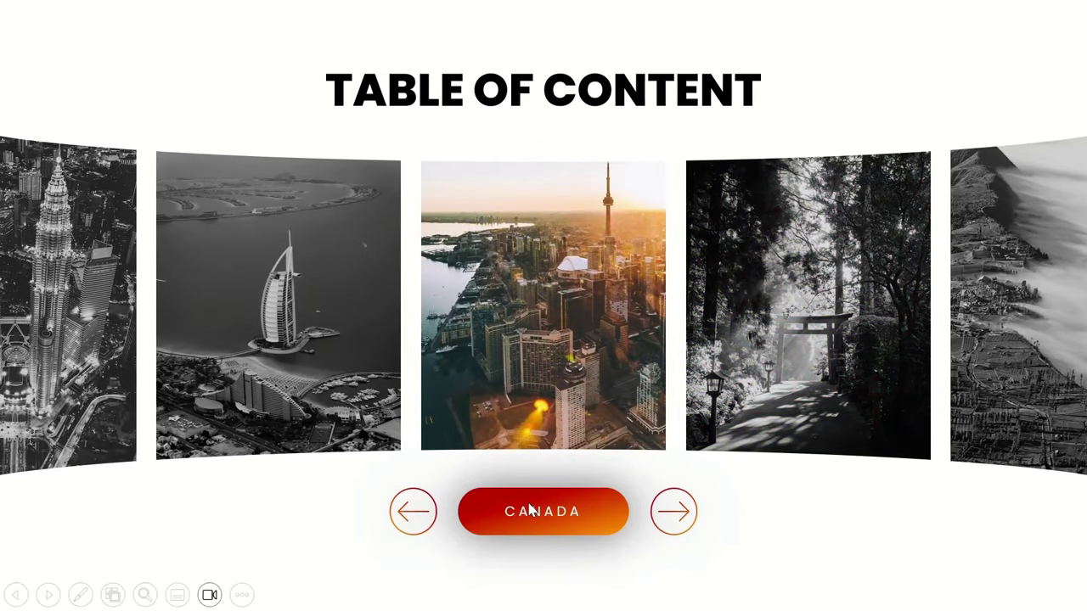
left_click(528, 509)
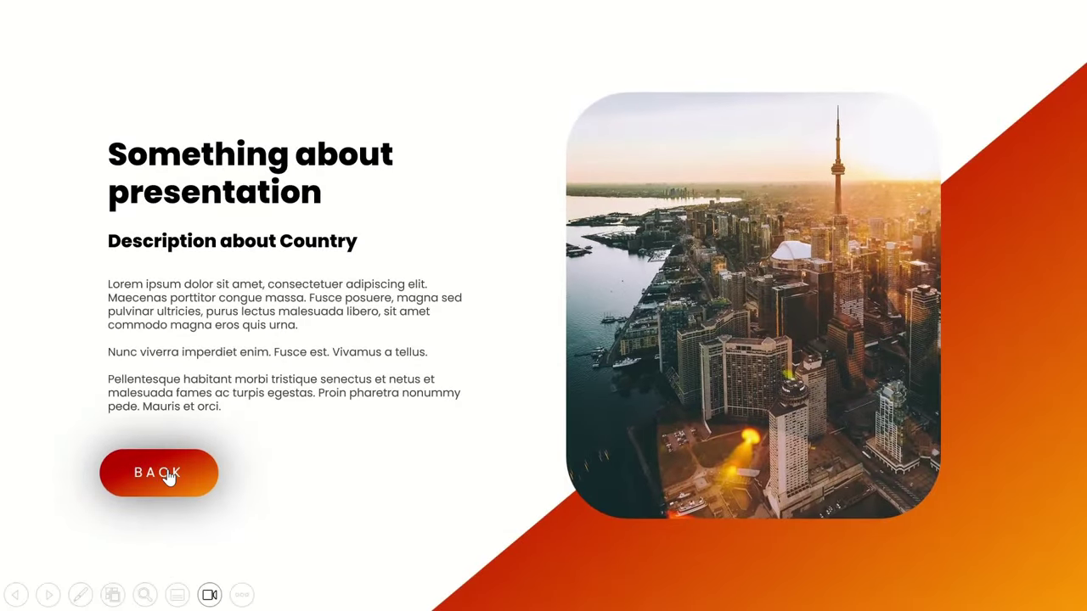
left_click(168, 474)
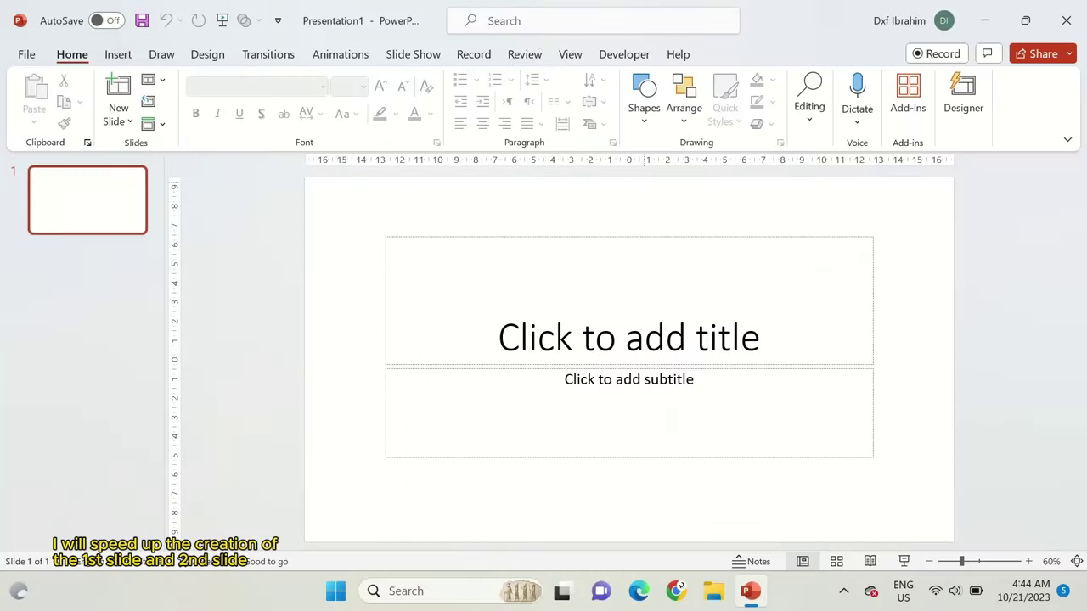
Step: Delete every placeholder from the Title Slide master layout, then reset the first slide to it
left_click(572, 56)
left_click(253, 89)
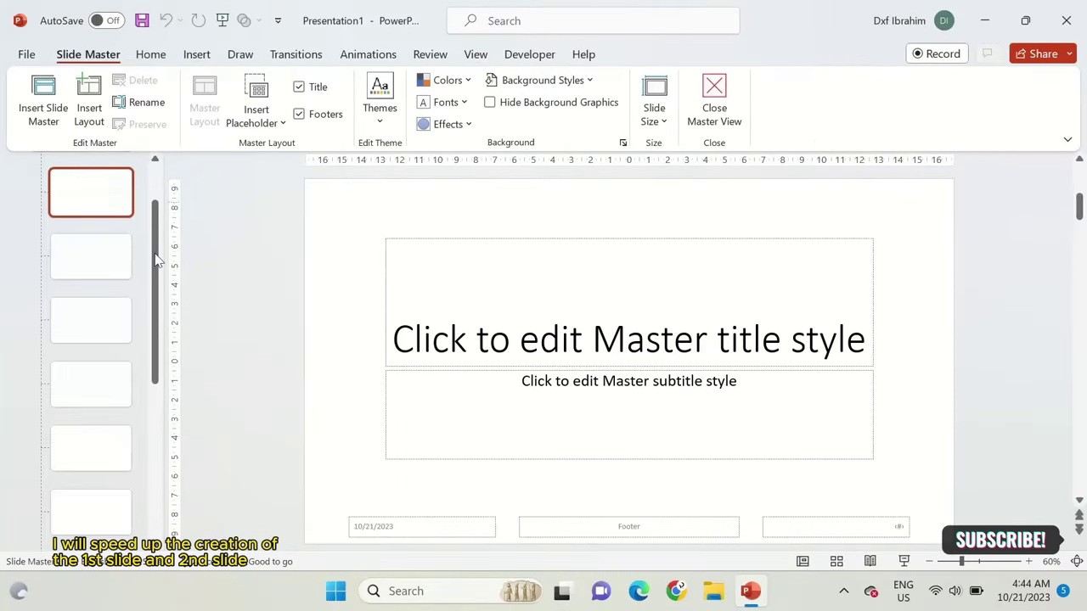
left_click(99, 266)
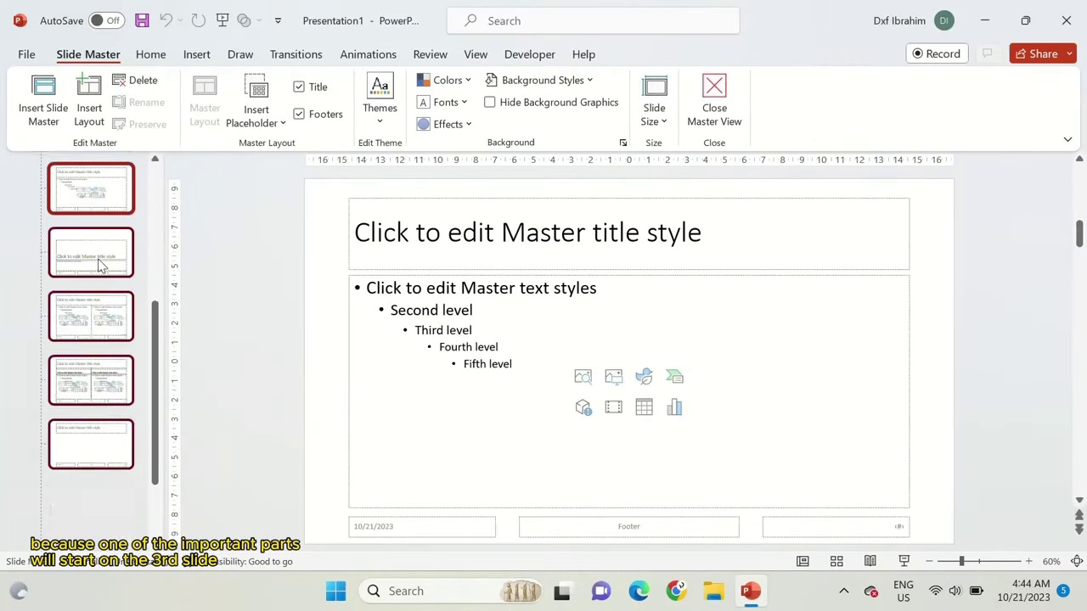
scroll(99, 266, "up", 5)
left_click(106, 271)
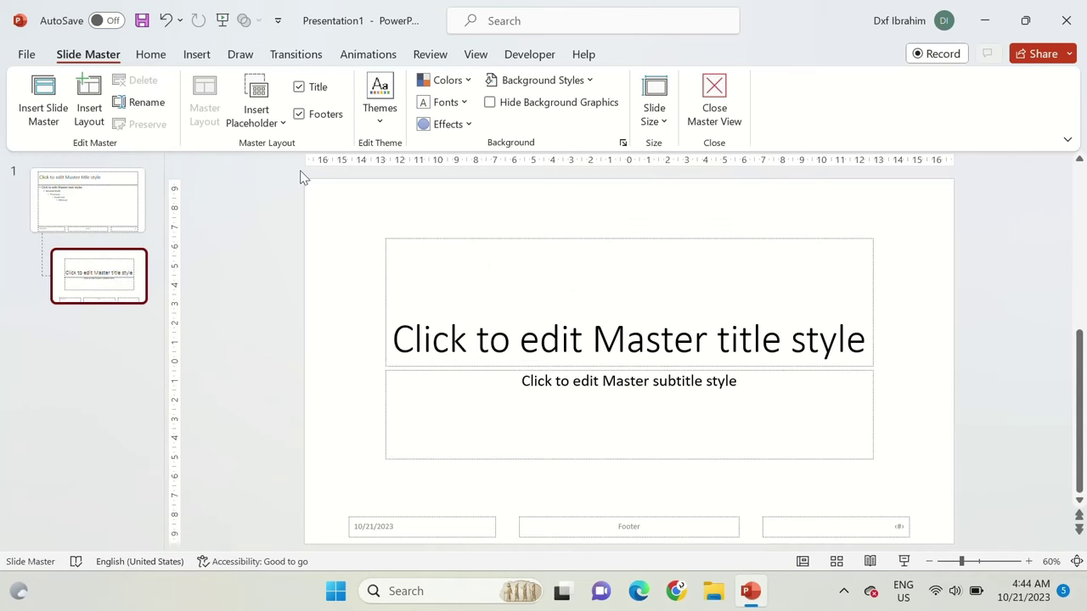
left_click_drag(298, 182, 951, 560)
key("Delete")
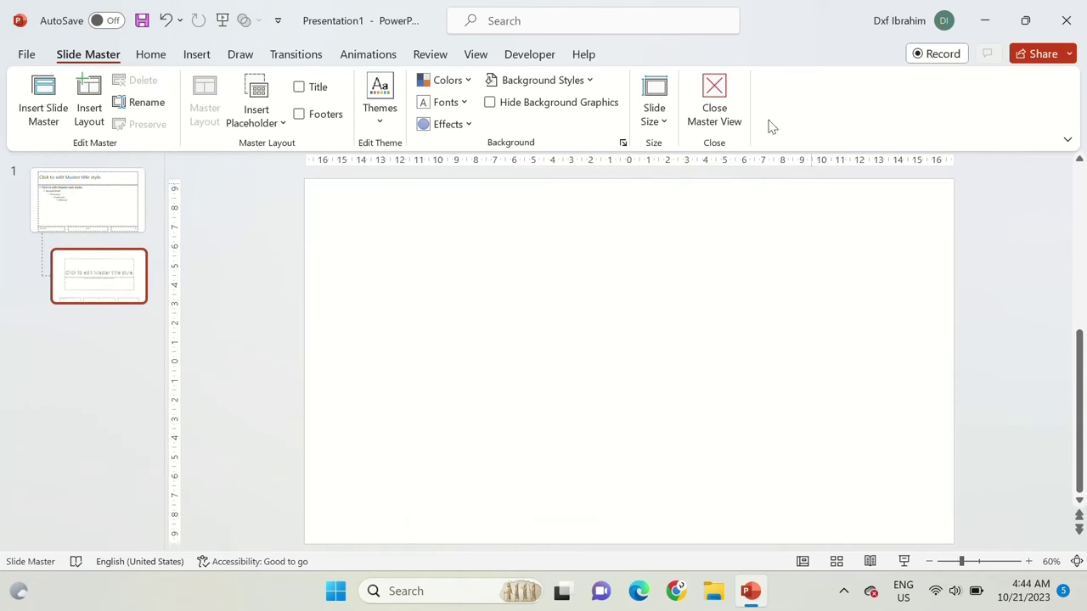
left_click(714, 102)
left_click(147, 103)
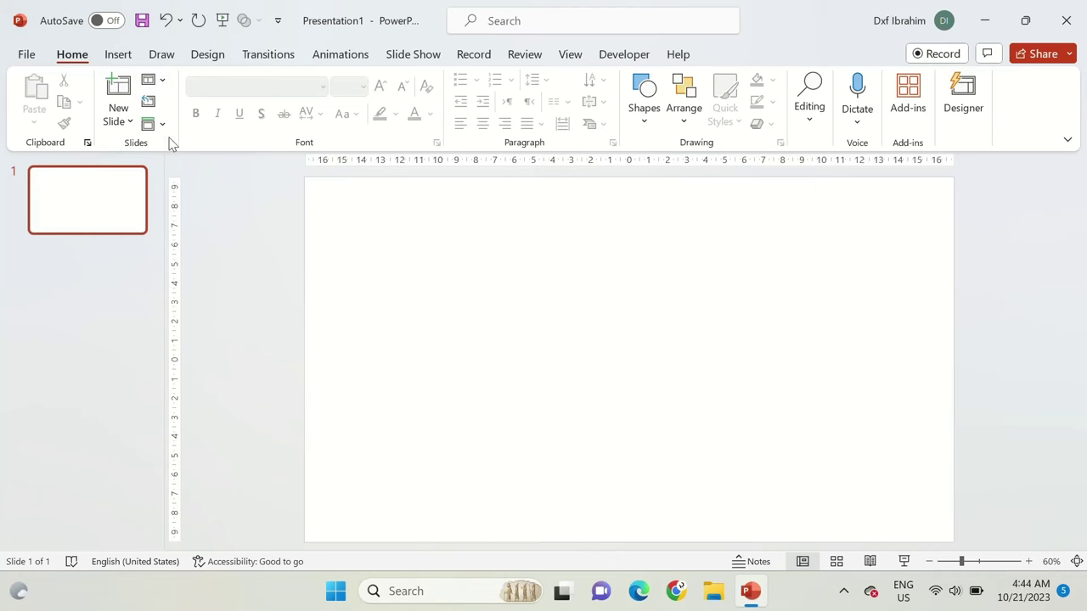
Step: Give the first slide a solid black background fill
right_click(518, 221)
left_click(577, 419)
left_click(1051, 382)
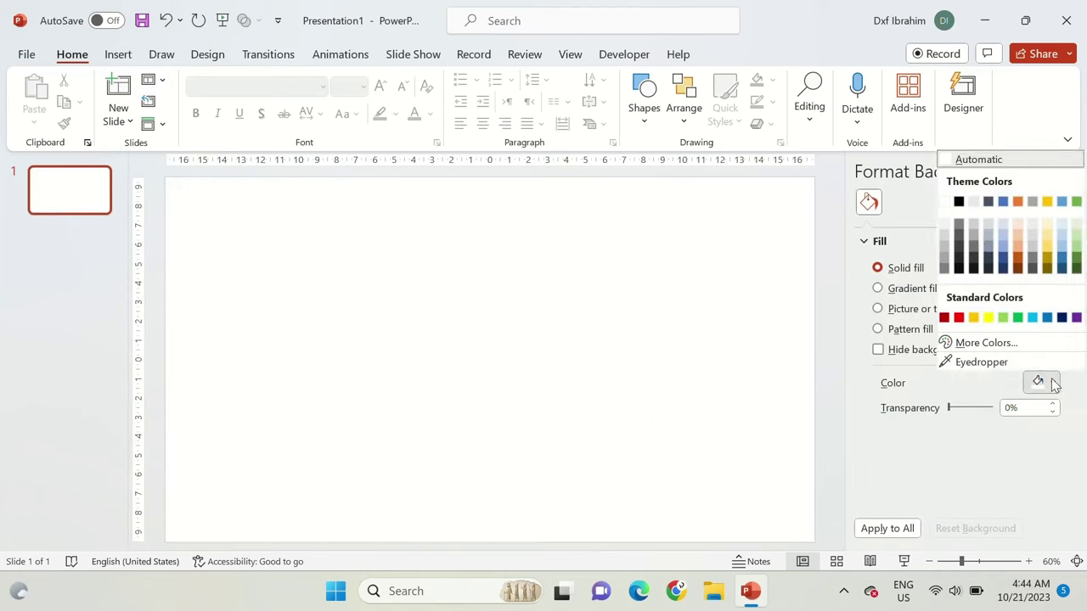
left_click(963, 200)
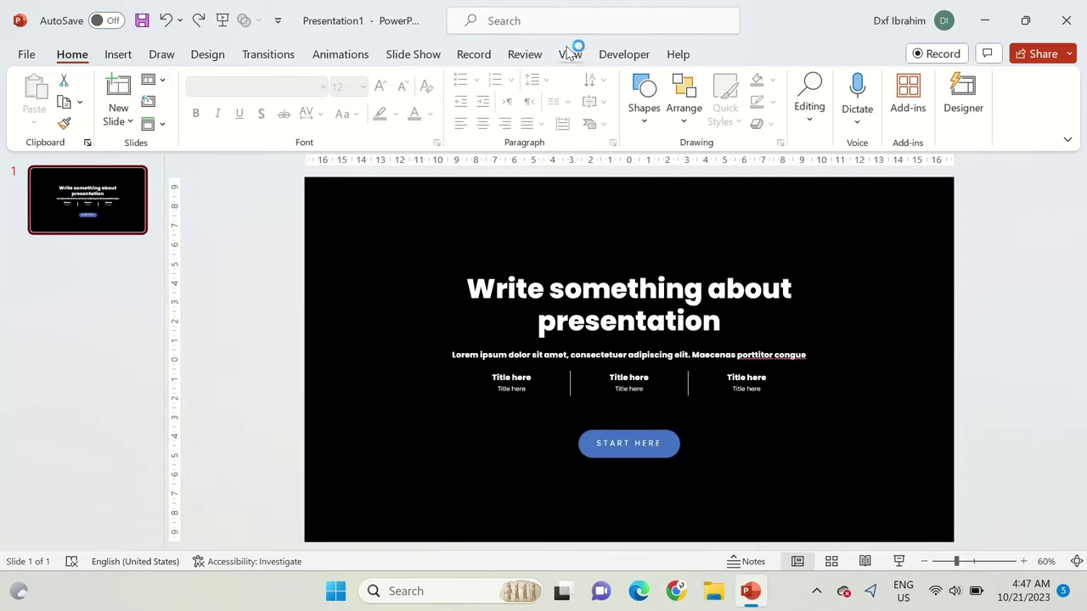
Step: Add a new master layout with a Picture placeholder covering the whole slide
left_click(571, 53)
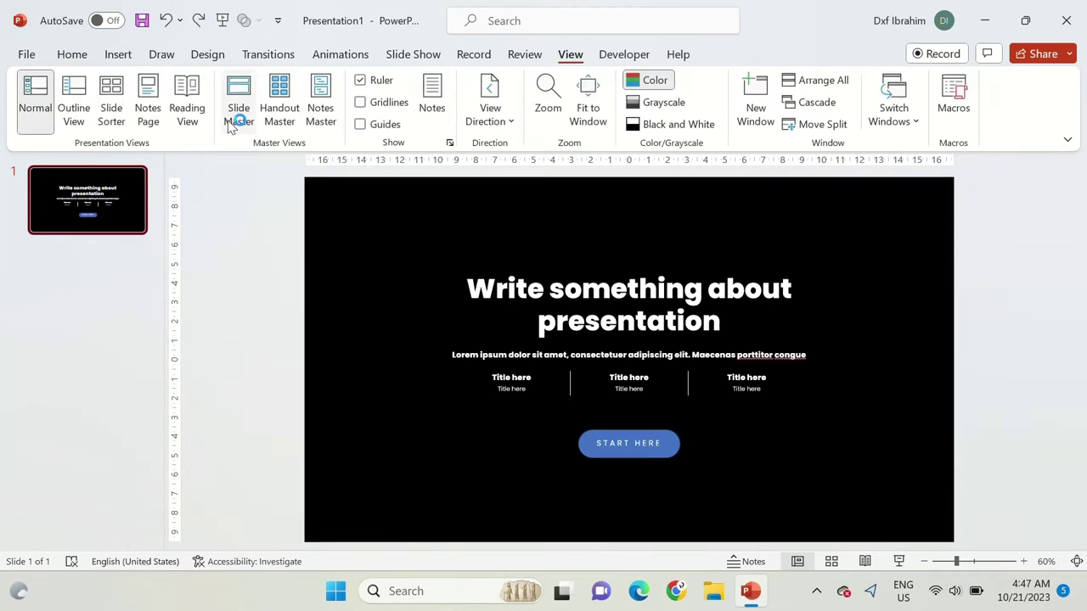
left_click(237, 106)
left_click(89, 98)
left_click(256, 116)
left_click(289, 224)
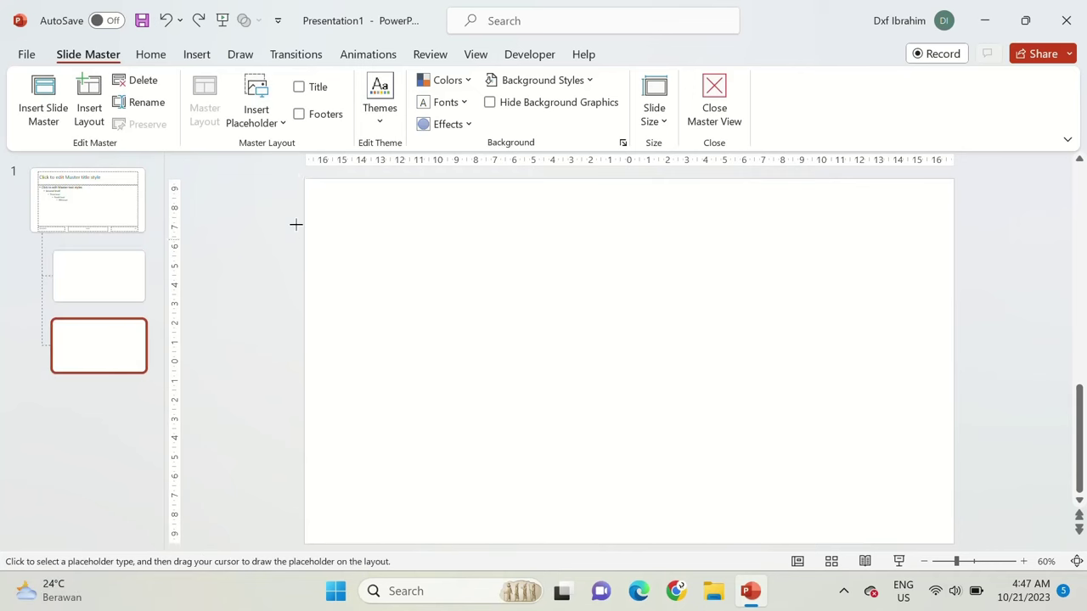
left_click_drag(305, 180, 953, 544)
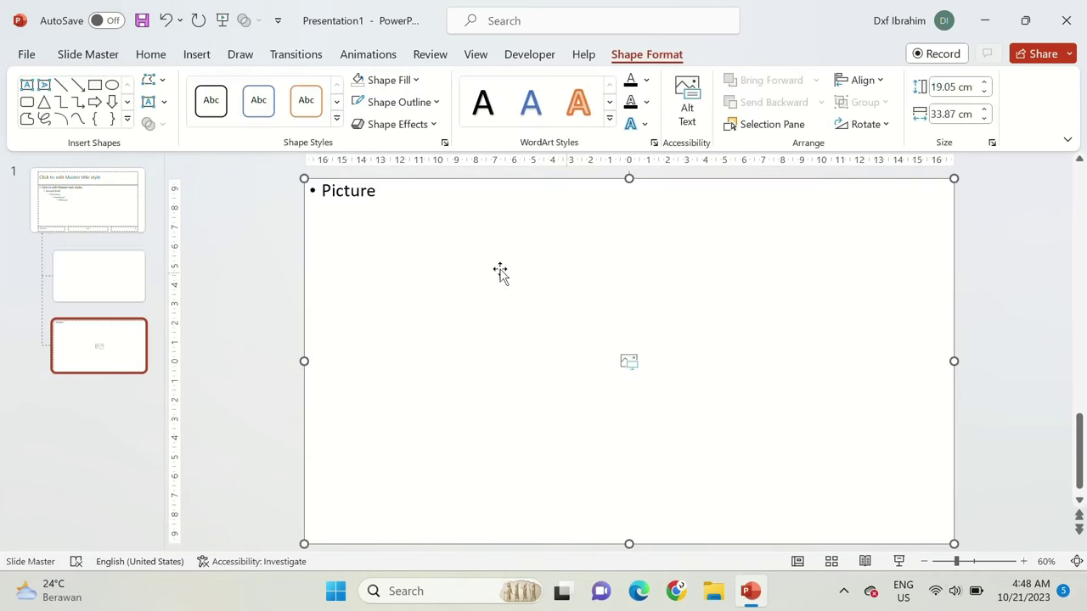
left_click(267, 247)
left_click(713, 98)
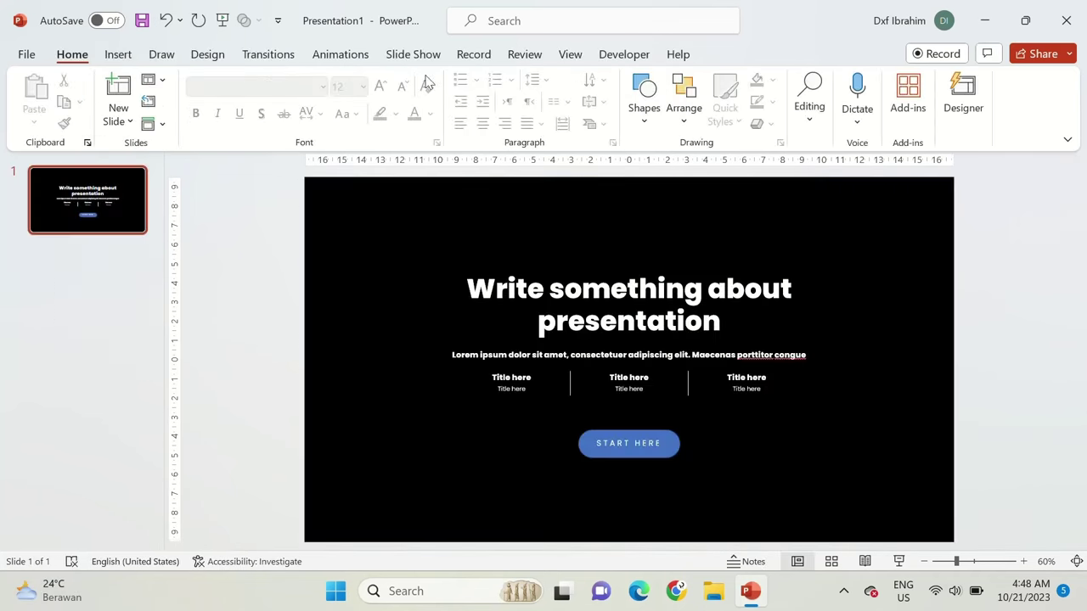
Step: Add slide 2 with the full-picture layout and drop the mountain photo into it
left_click(118, 115)
left_click(178, 223)
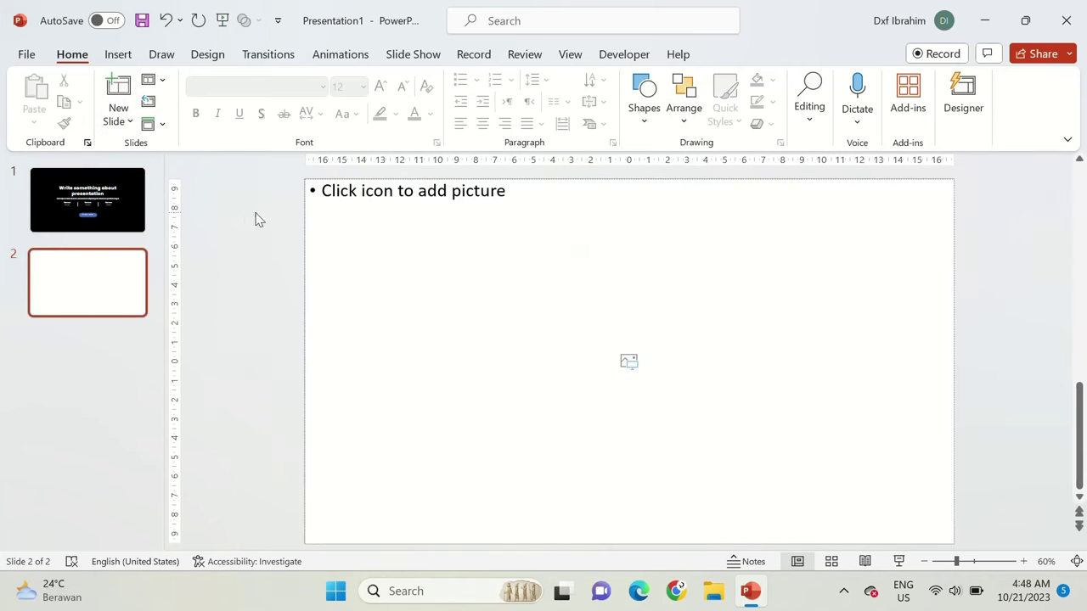
left_click(713, 592)
mouse_move(568, 212)
left_mouse_down()
mouse_move(730, 561)
mouse_move(719, 431)
left_mouse_up()
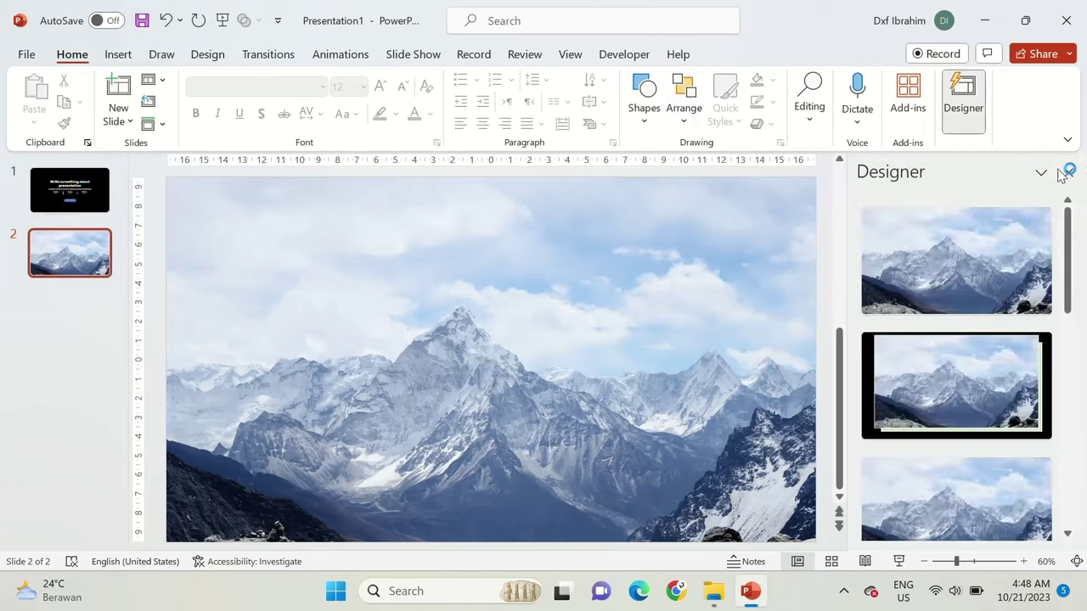
left_click(963, 94)
Step: Cover the slide with a black rectangle at 40% transparency
left_click(644, 93)
left_click(704, 161)
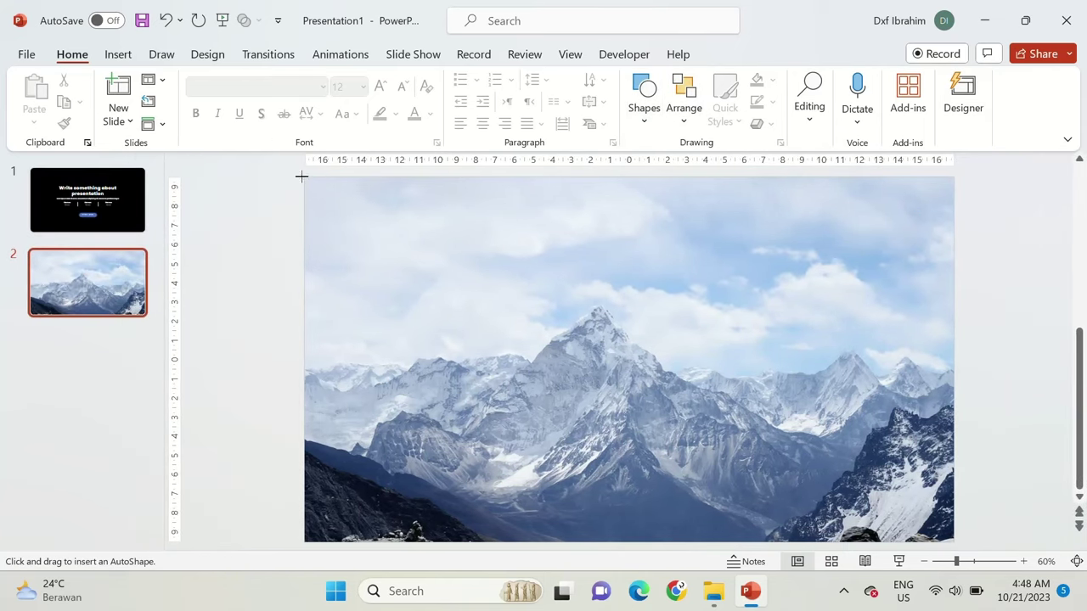
left_click_drag(301, 176, 953, 540)
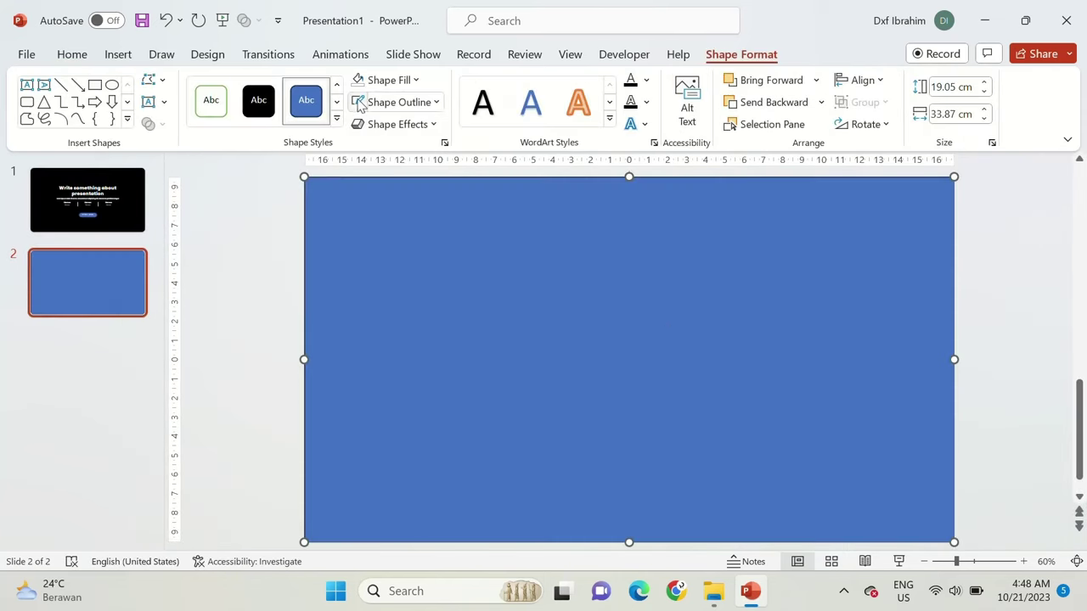
left_click(444, 142)
left_click(1044, 422)
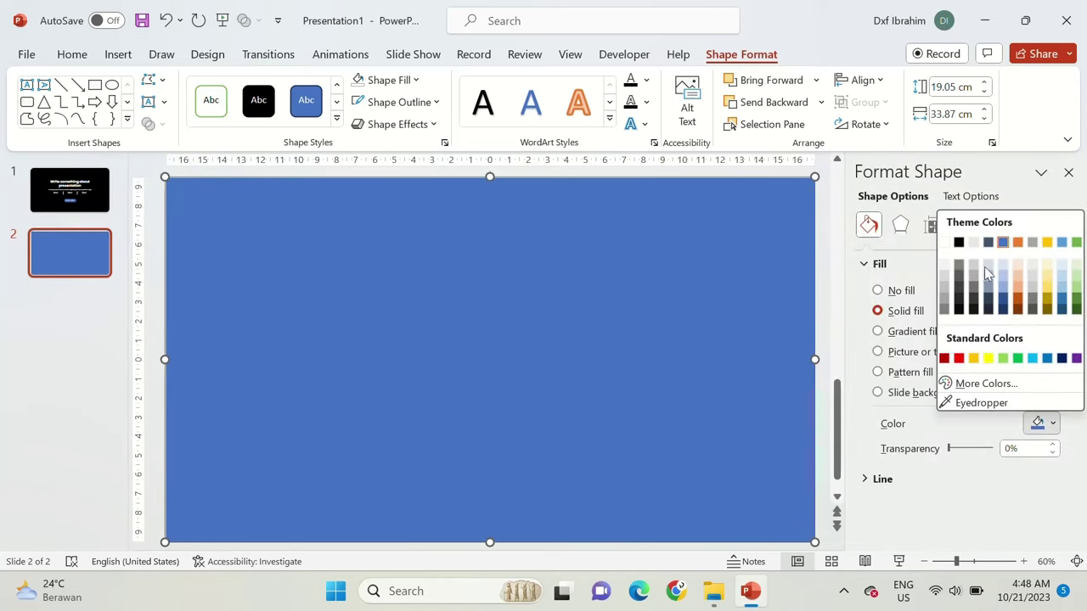
left_click(959, 242)
left_click(1019, 450)
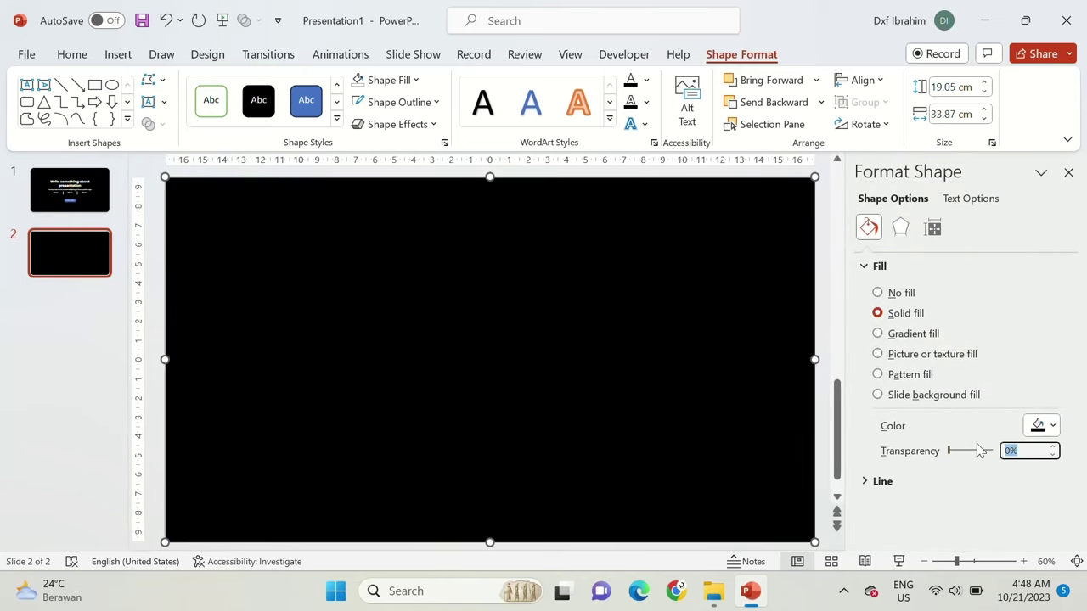
type("40")
key("Return")
left_click(72, 53)
left_click(644, 98)
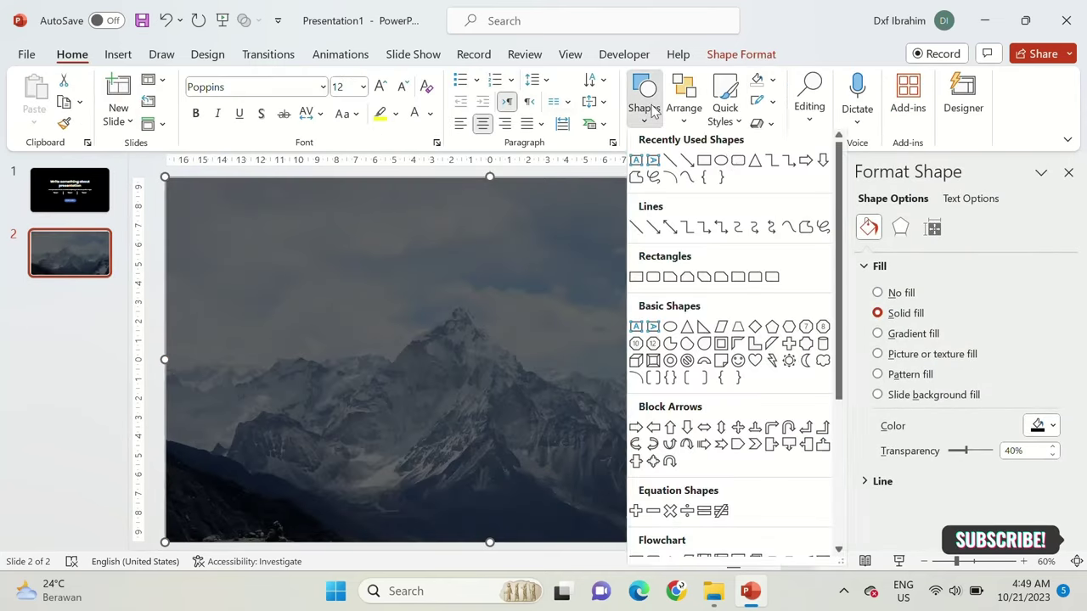
Step: Draw a rounded rectangle, centre it on the slide, and set its height to 15.33 cm
left_click(726, 167)
left_click_drag(212, 216, 767, 528)
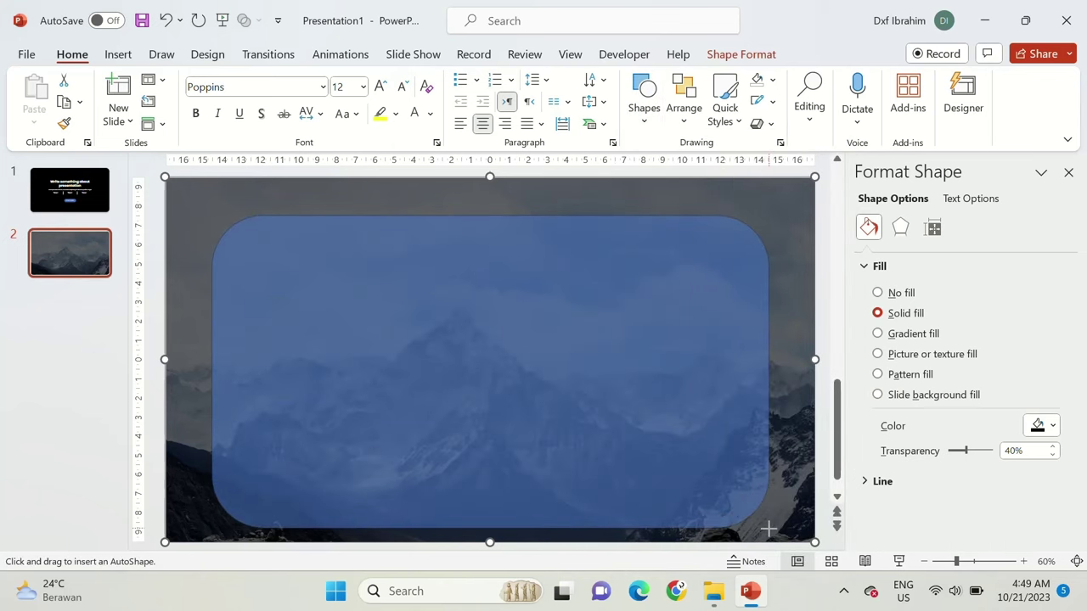
left_click(861, 80)
left_click(863, 81)
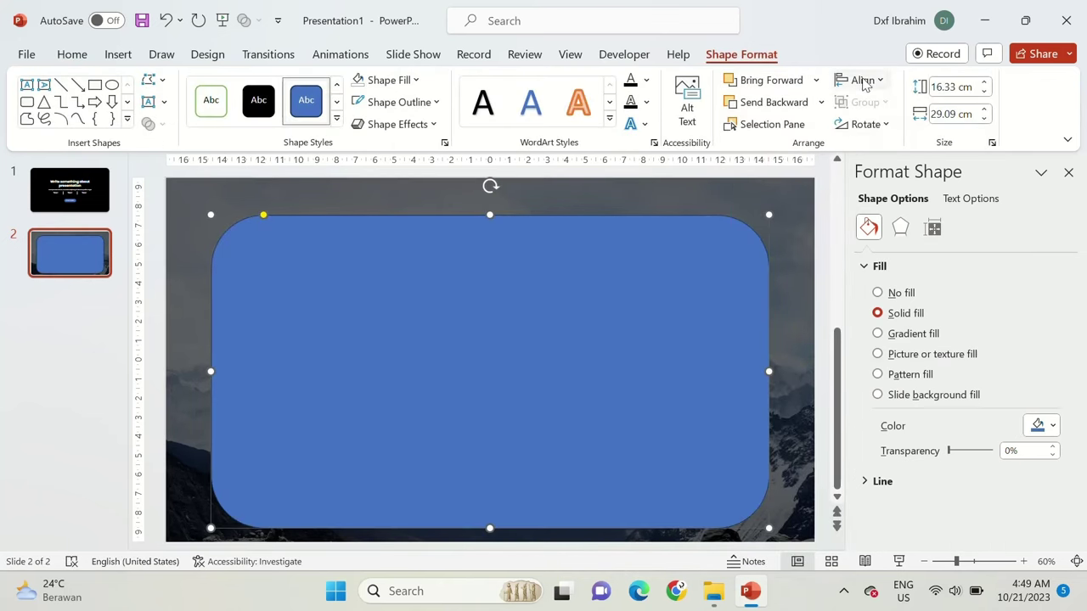
left_click(862, 81)
left_click(887, 204)
left_click_drag(490, 216, 491, 225)
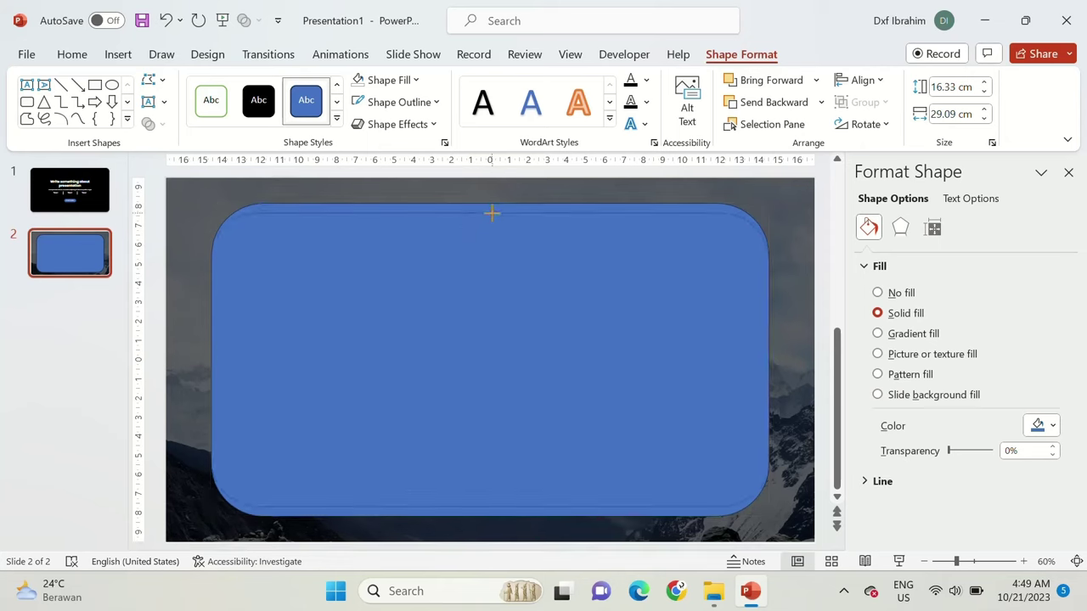
left_click_drag(259, 213, 231, 213)
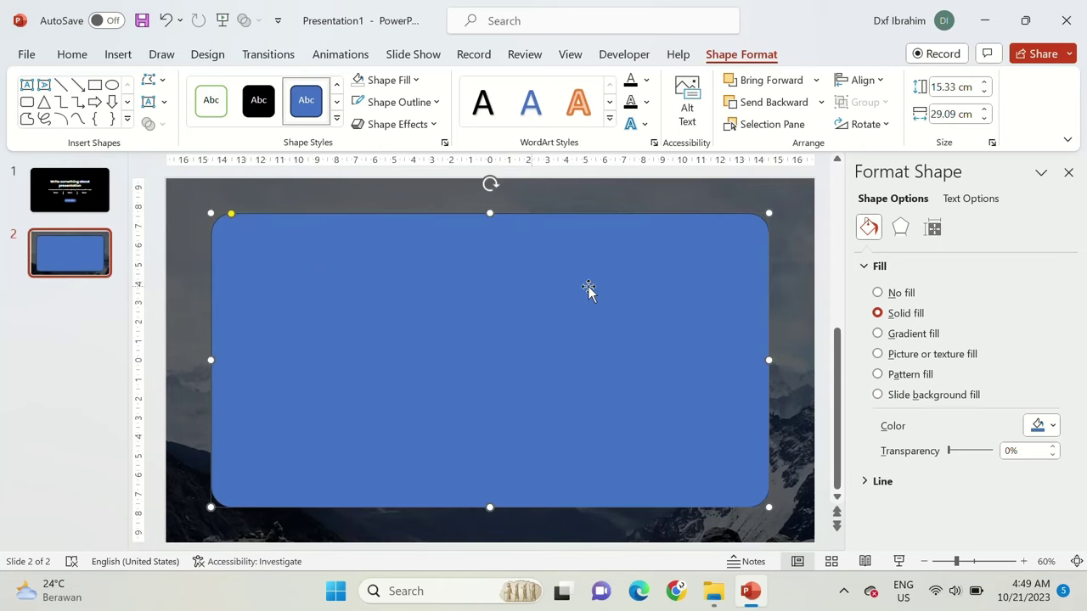
Step: Fill the panel black at 70% transparency and remove its outline
left_click(1052, 425)
left_click(959, 245)
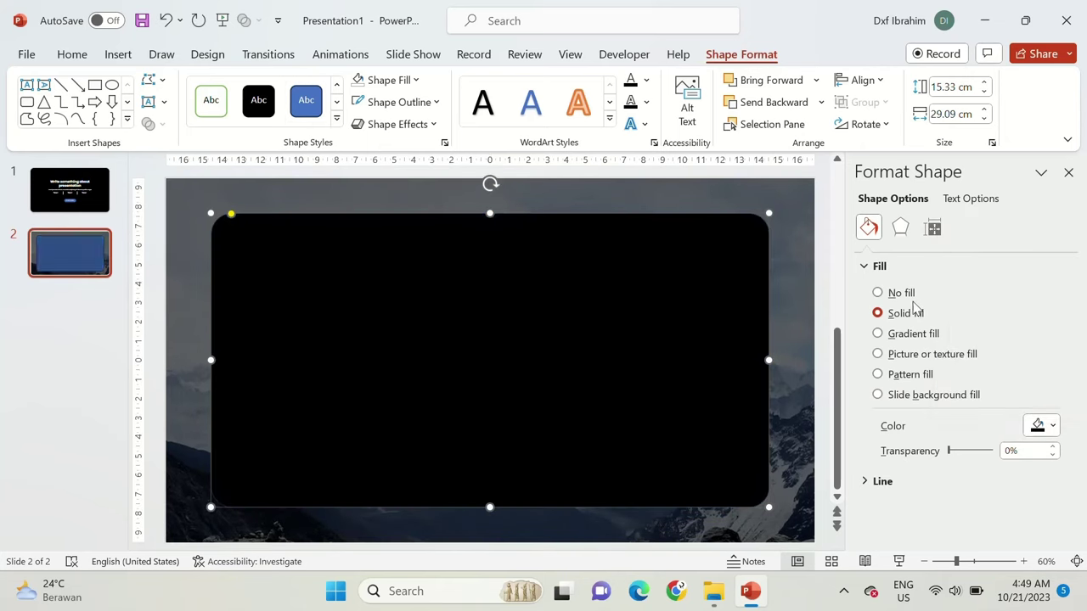
type("70")
key("Return")
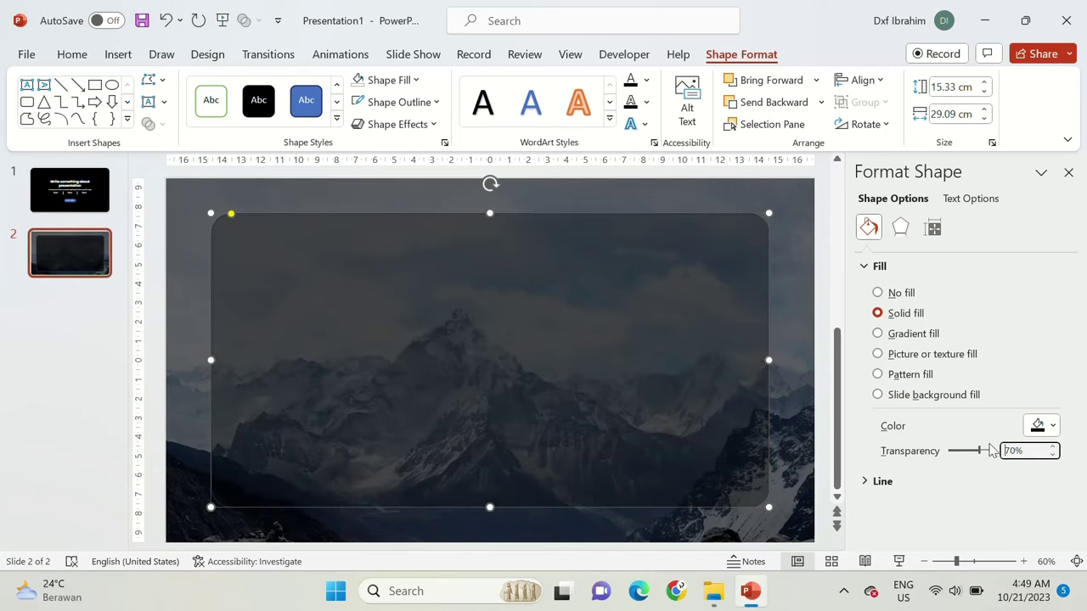
left_click(396, 102)
left_click(389, 292)
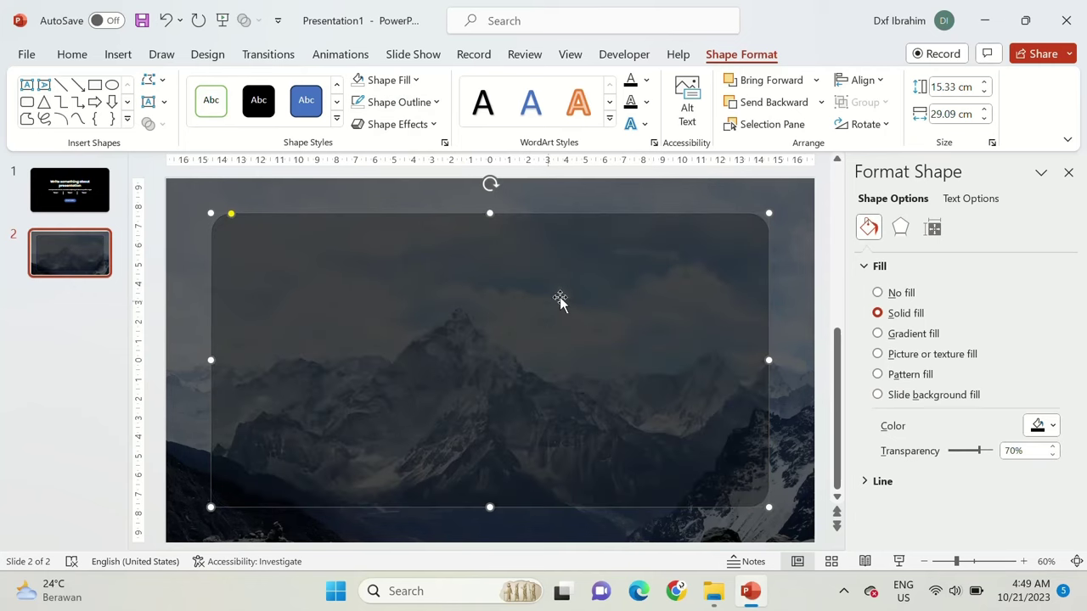
Step: Give the panel an outer shadow with 0% transparency and a large blur of about 48 pt
left_click(900, 228)
left_click(892, 266)
left_click(1044, 290)
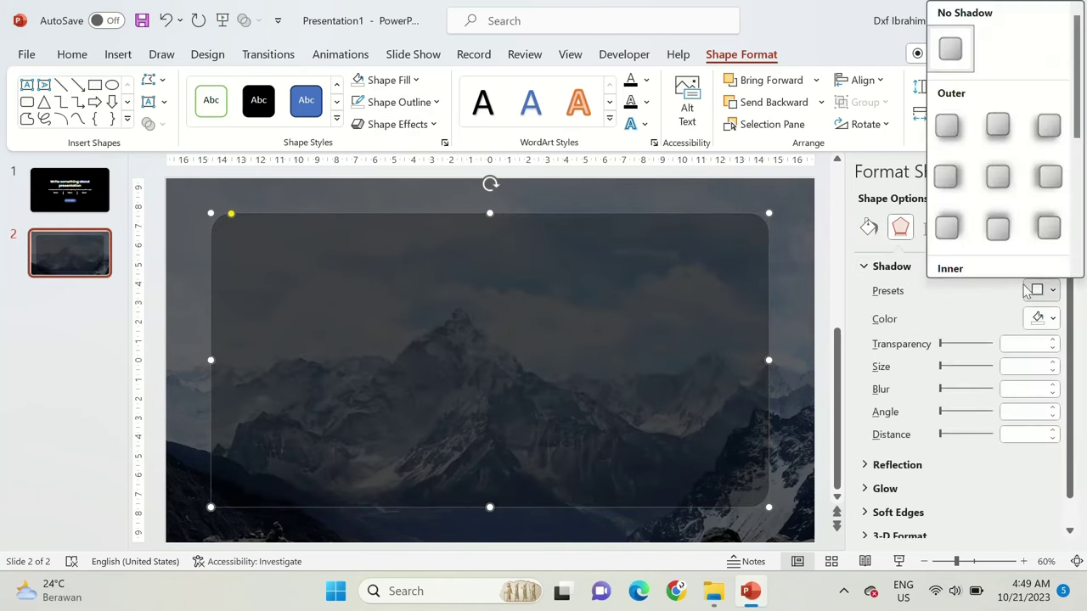
left_click(998, 192)
left_click_drag(956, 348, 930, 347)
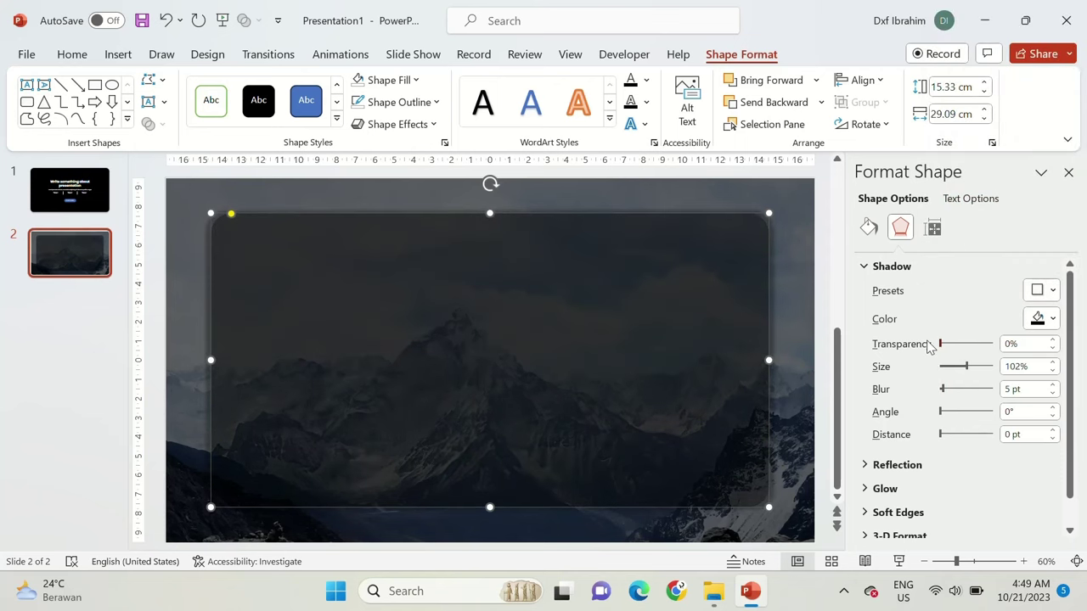
left_click_drag(943, 390, 973, 390)
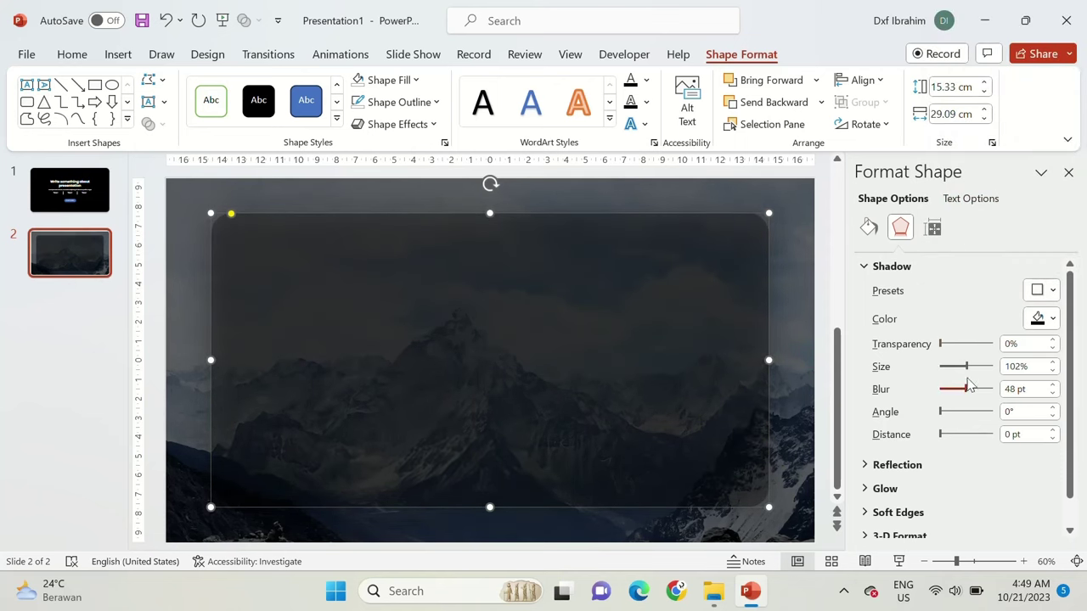
left_click(1068, 174)
left_click(992, 304)
Step: Copy the title slide's content onto the mountain slide and delete the old black slide
left_click(87, 199)
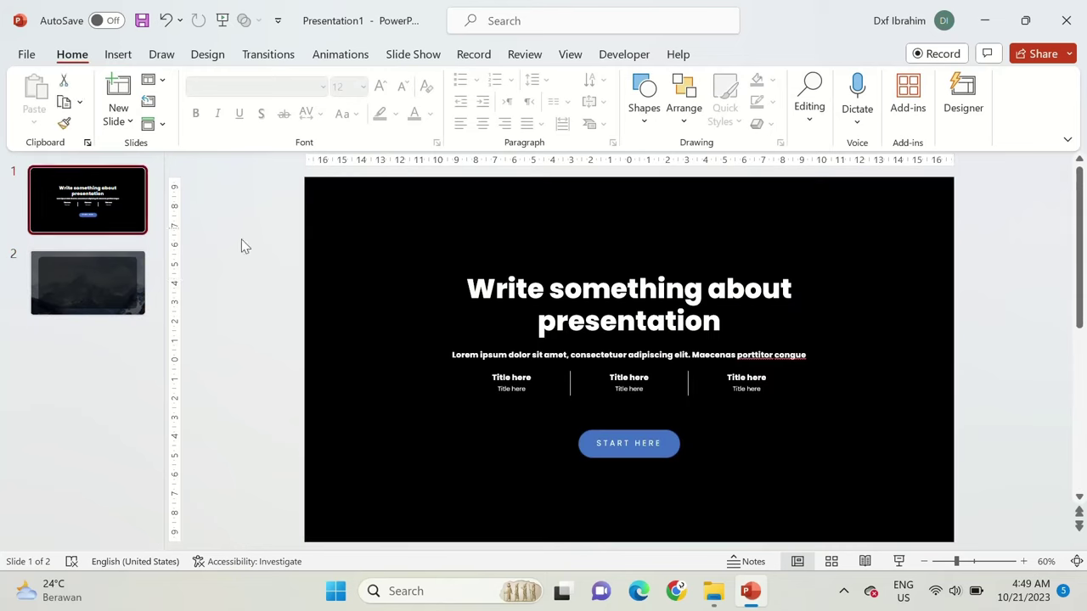
left_click_drag(845, 445, 863, 454)
key("ctrl+c")
left_click(114, 280)
key("ctrl+v")
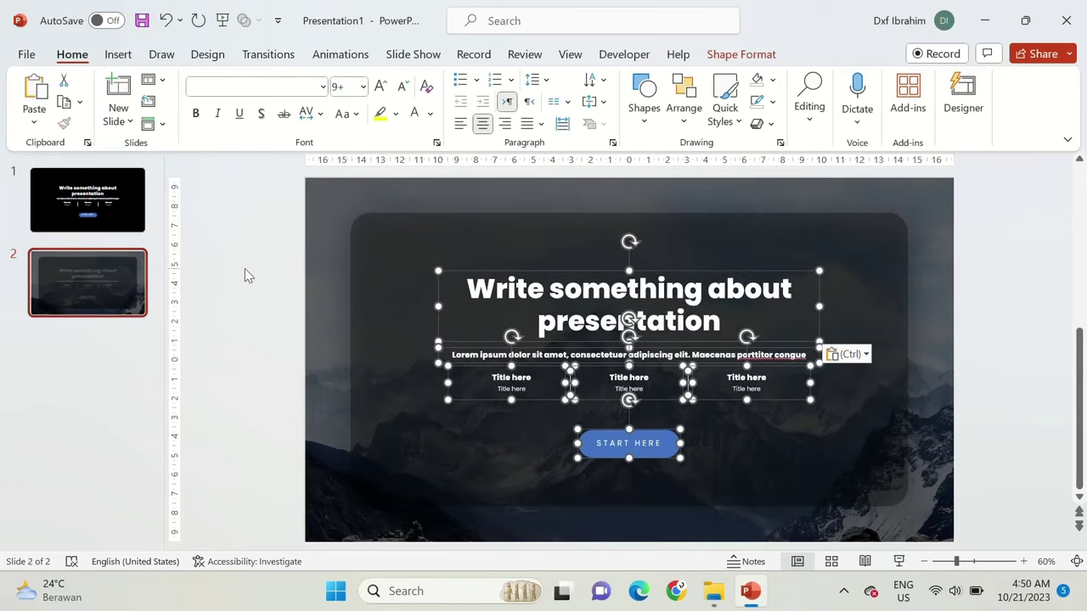
left_click(122, 204)
key("Delete")
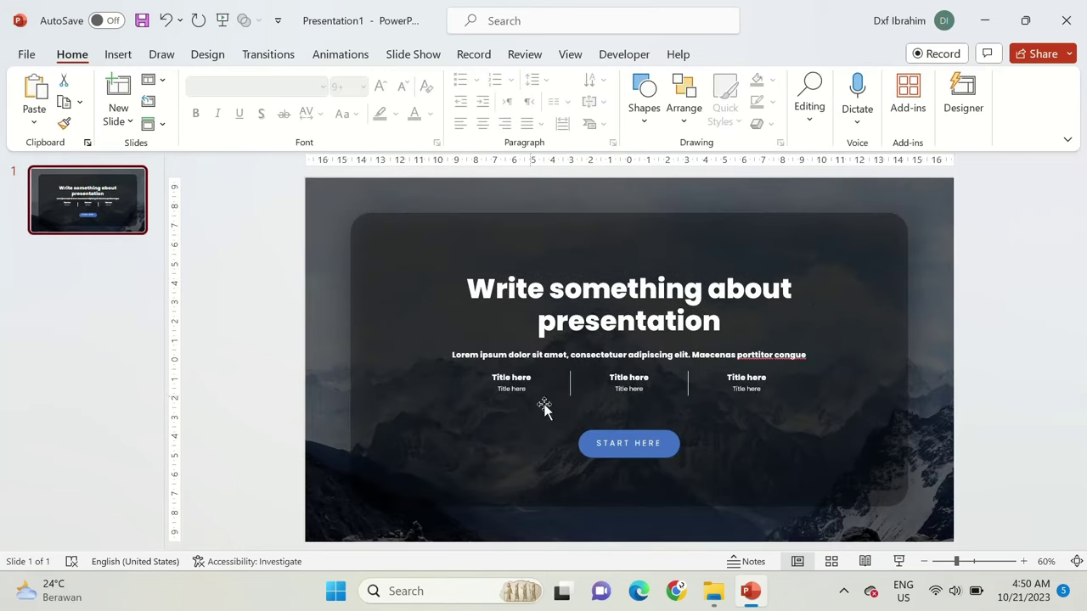
Step: Switch the START HERE button to a gradient fill with a red first stop
left_click(641, 431)
left_click(780, 143)
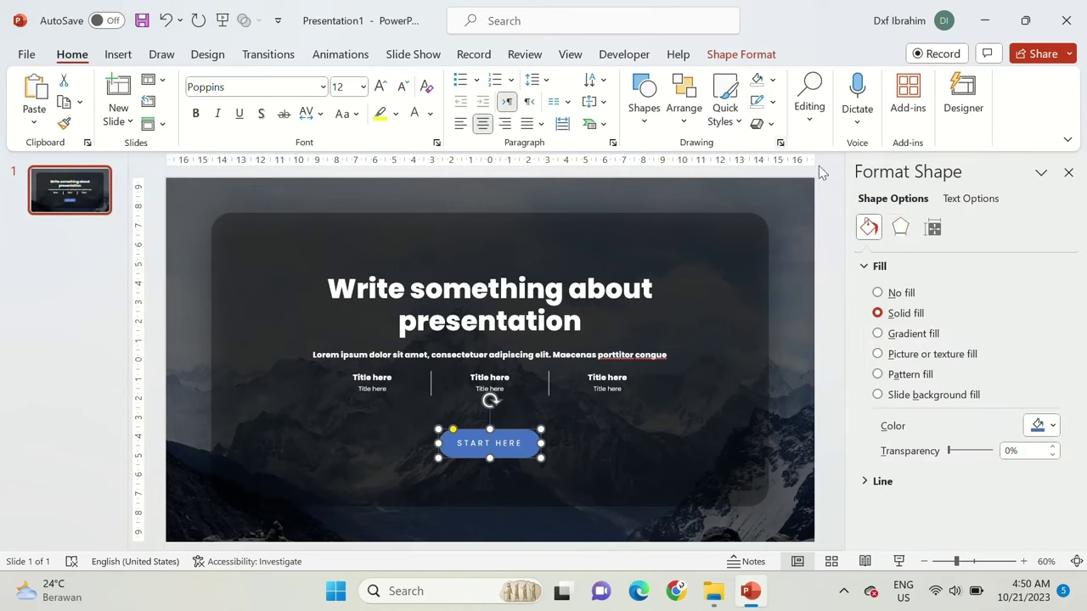
left_click(900, 333)
scroll(955, 406, "down", 3)
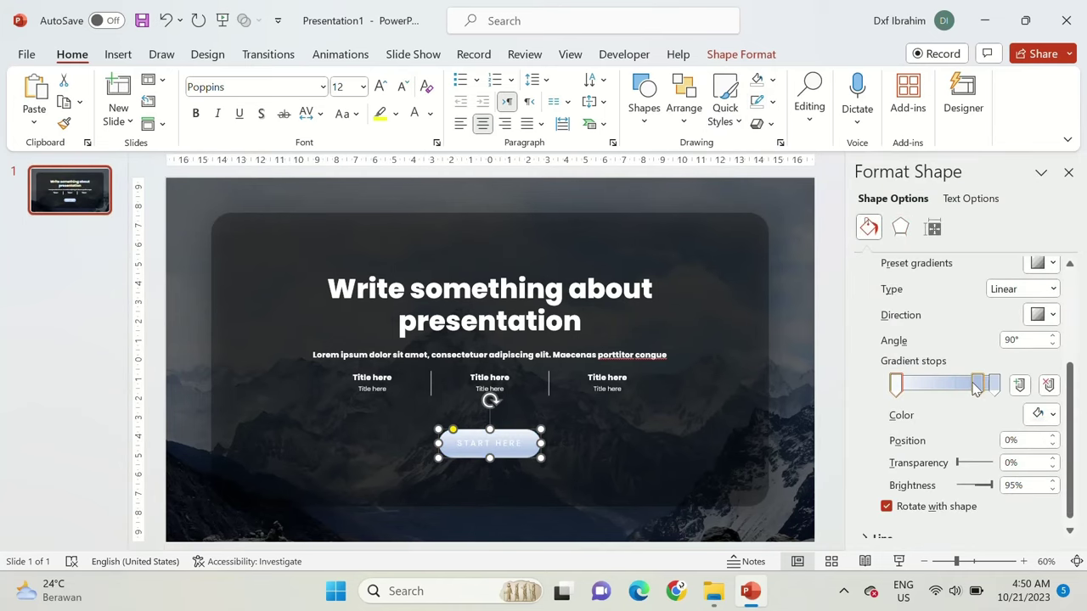
left_click(1042, 414)
left_click(956, 350)
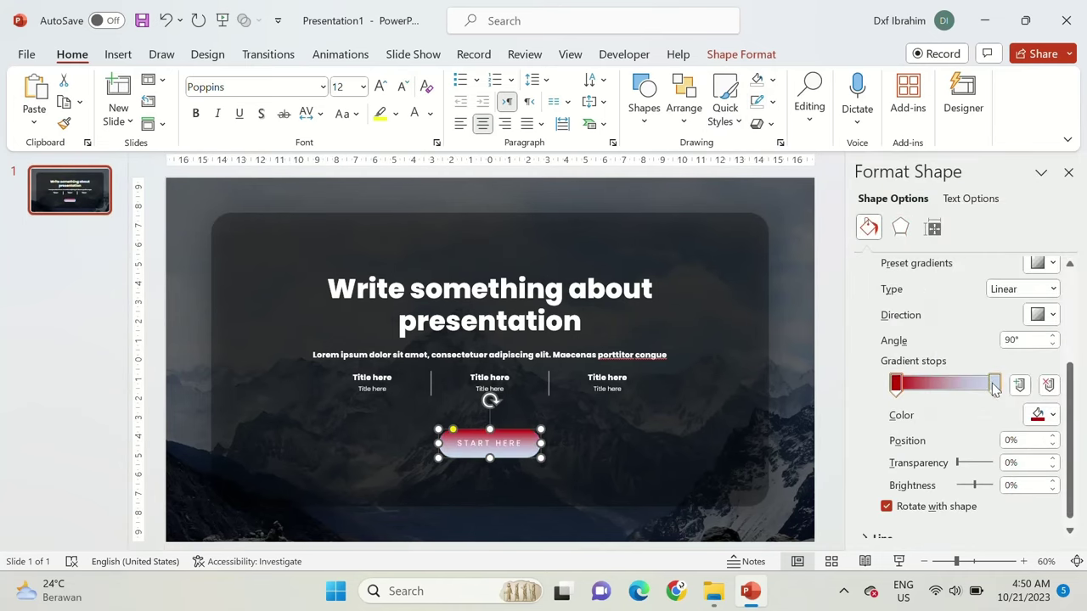
Step: Make the last gradient stop orange, shift the red stop, and angle the gradient at 45°
left_click(1038, 415)
left_click(976, 386)
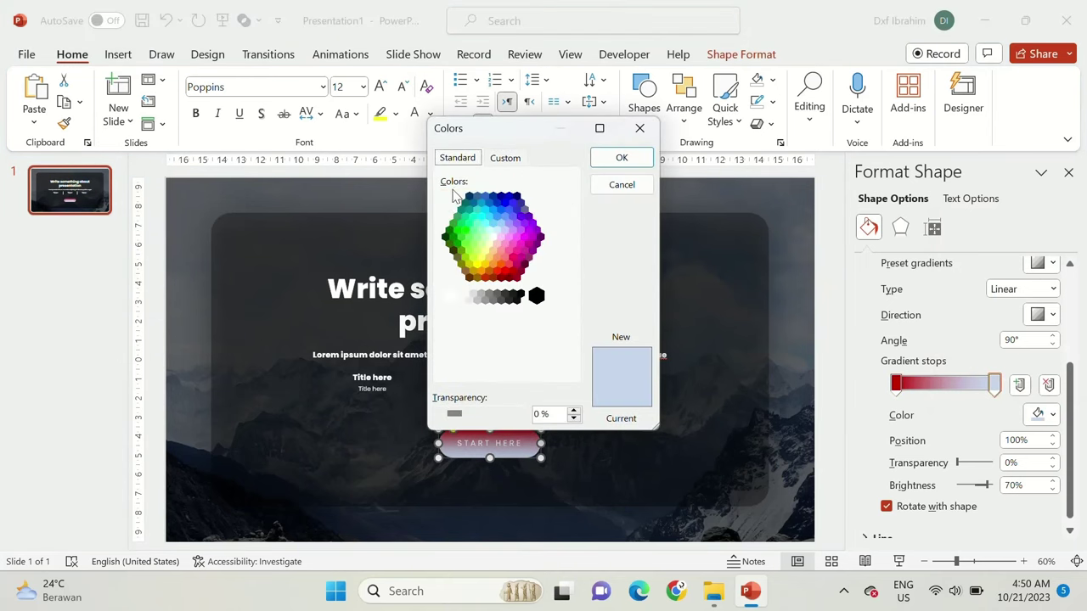
left_click(487, 272)
left_click(621, 157)
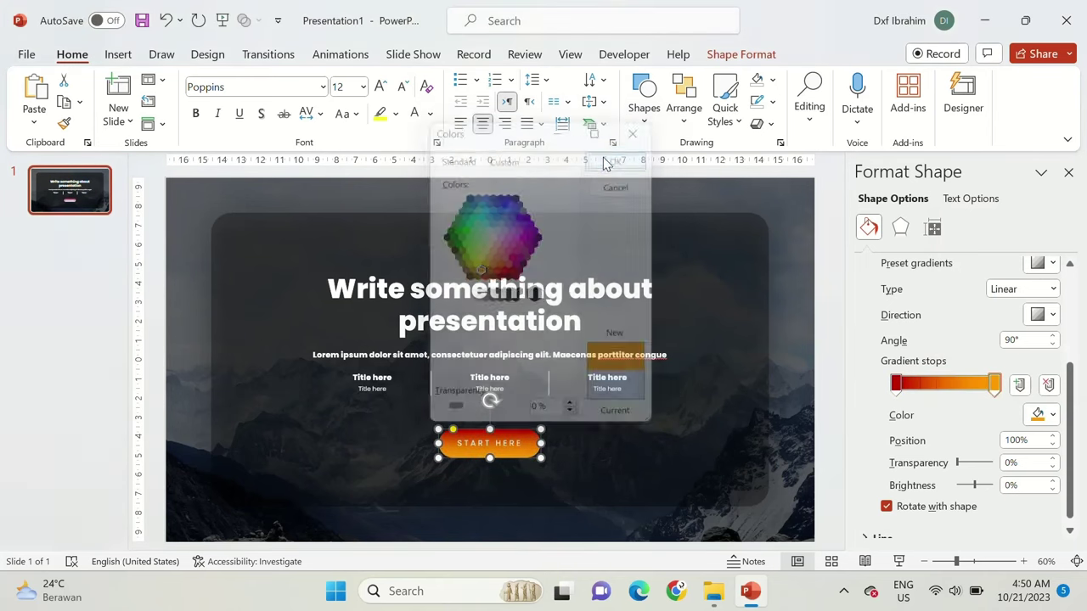
left_click_drag(903, 383, 917, 387)
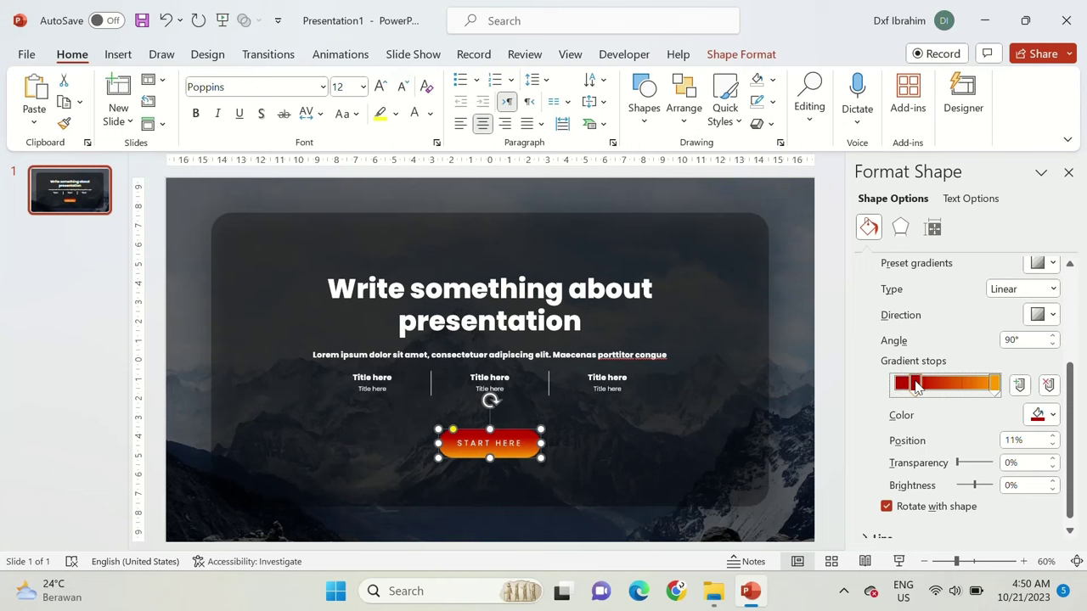
left_click(1044, 320)
left_click(861, 369)
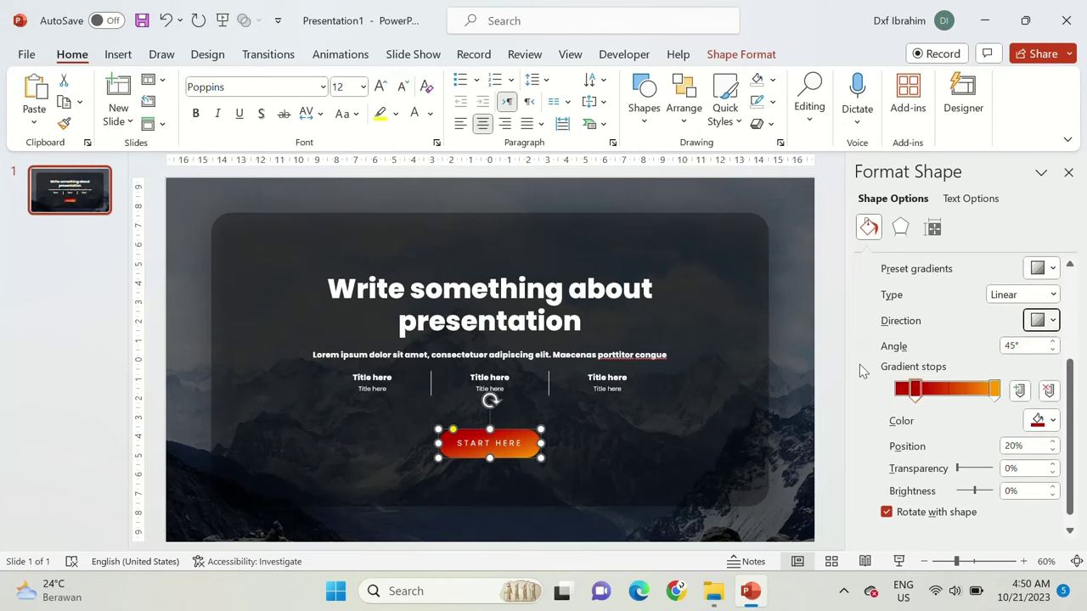
Step: Add an outer shadow preset to the START HERE button
left_click(900, 227)
left_click(1046, 268)
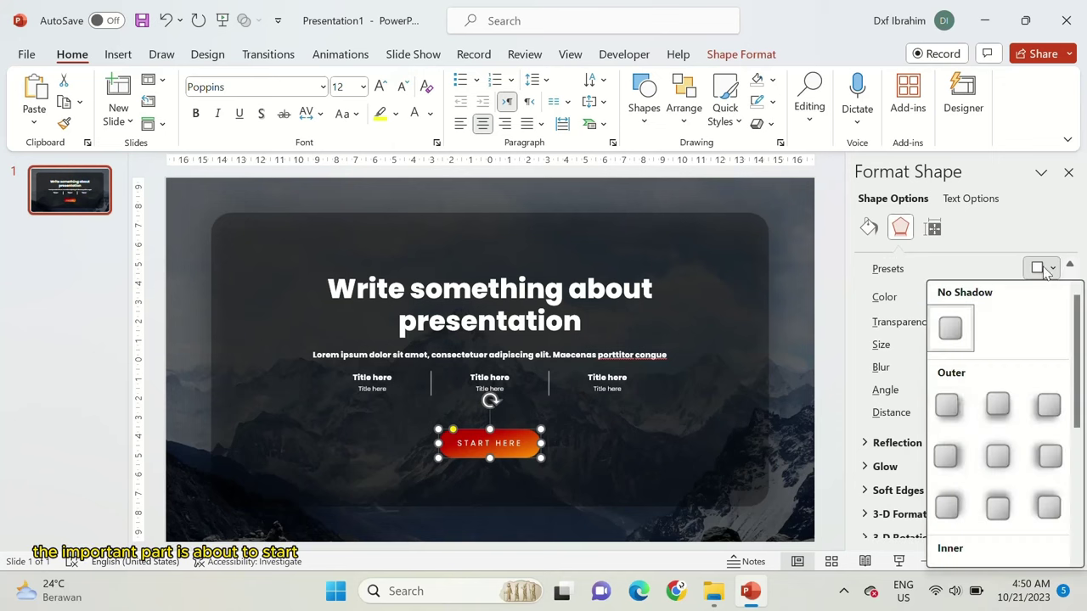
left_click(987, 456)
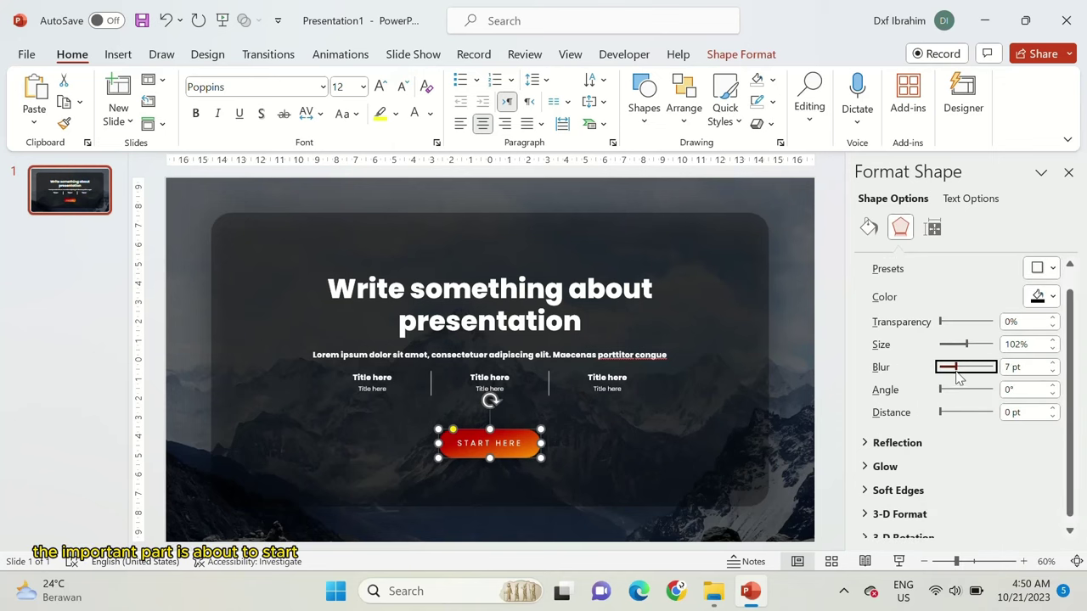
left_click(1068, 173)
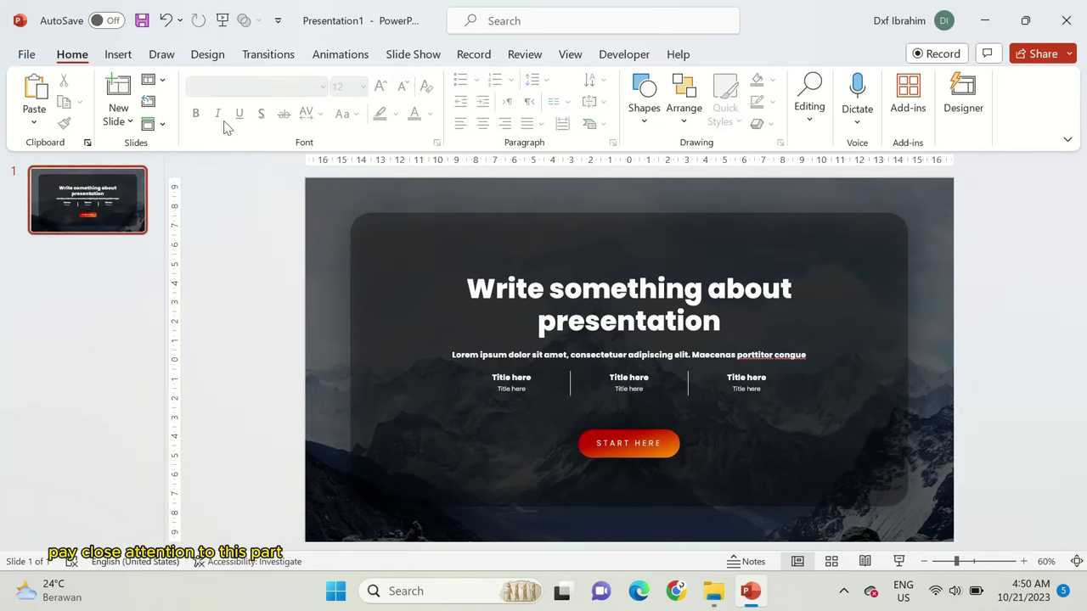
Step: Add a blank slide and draw a row of five evenly spaced tall rectangles
left_click(123, 119)
left_click(152, 182)
left_click(642, 95)
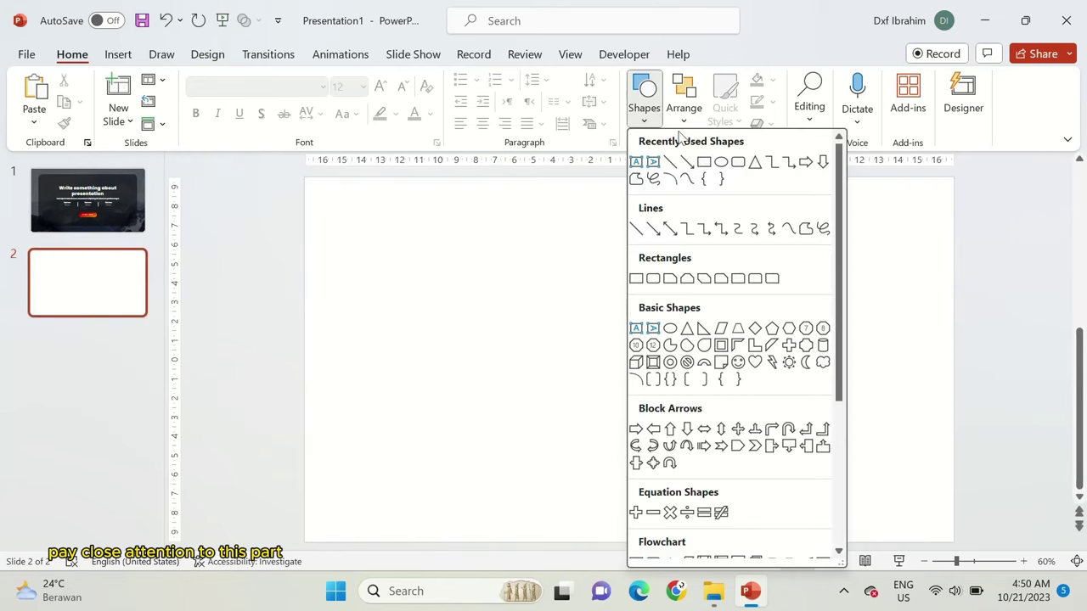
left_click(704, 161)
left_click_drag(256, 243, 403, 458)
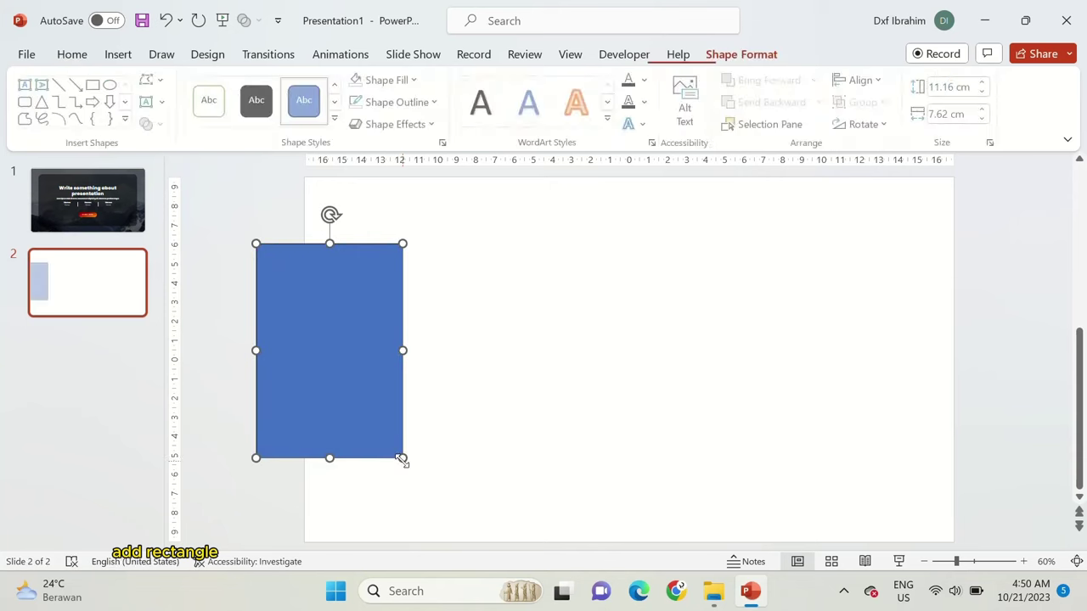
left_click_drag(379, 396, 524, 363)
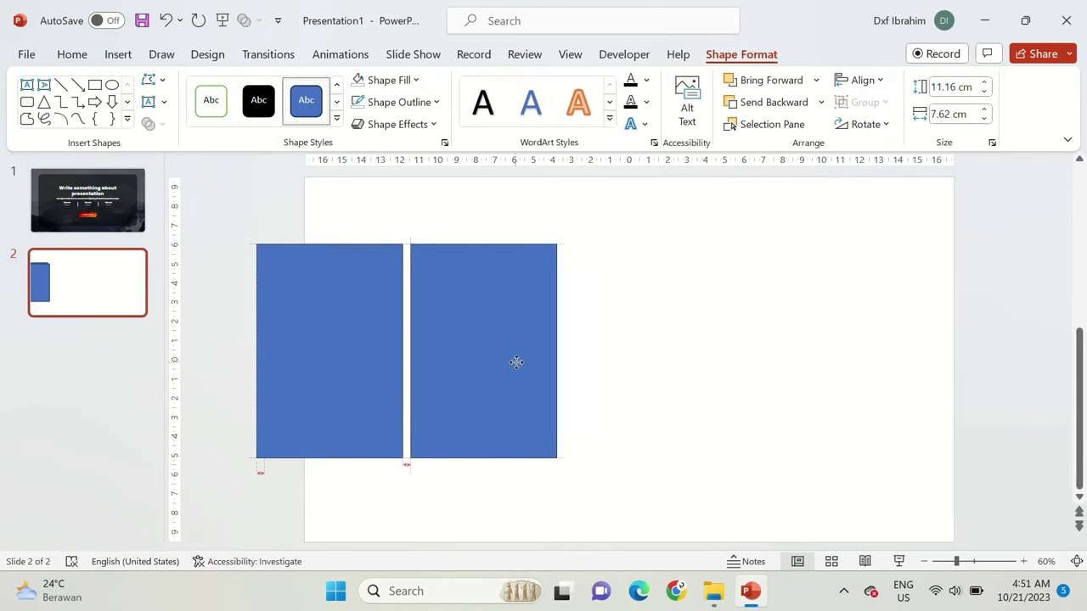
left_click_drag(514, 361, 514, 371)
key("ctrl+d")
key("ctrl+d")
key("ctrl+d")
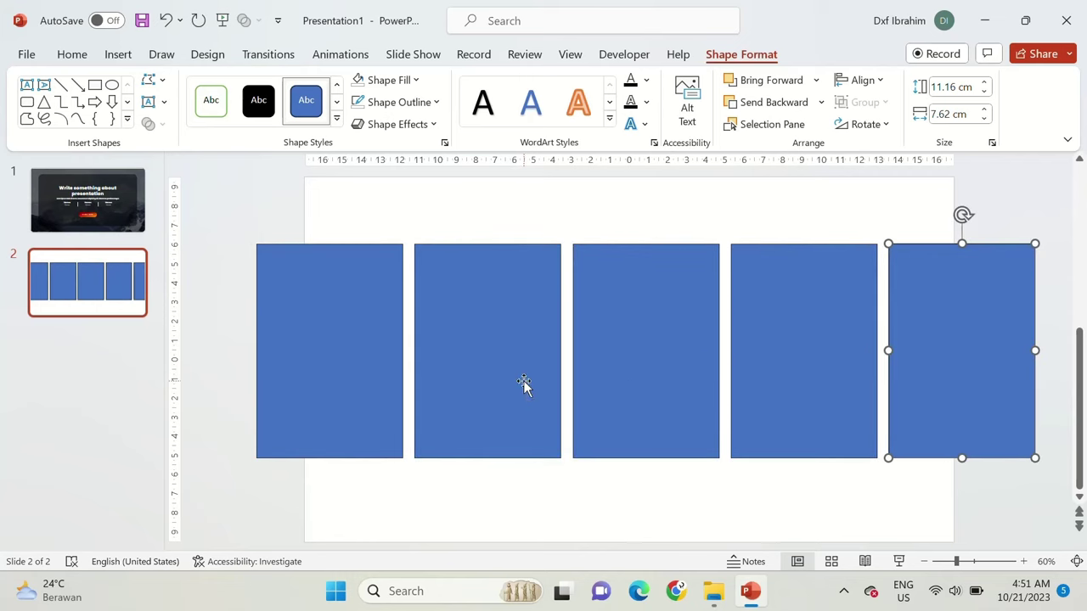
Step: Group the five rectangles and centre the group horizontally and vertically on the slide
scroll(524, 385, "down", 1)
left_click_drag(298, 226, 984, 493)
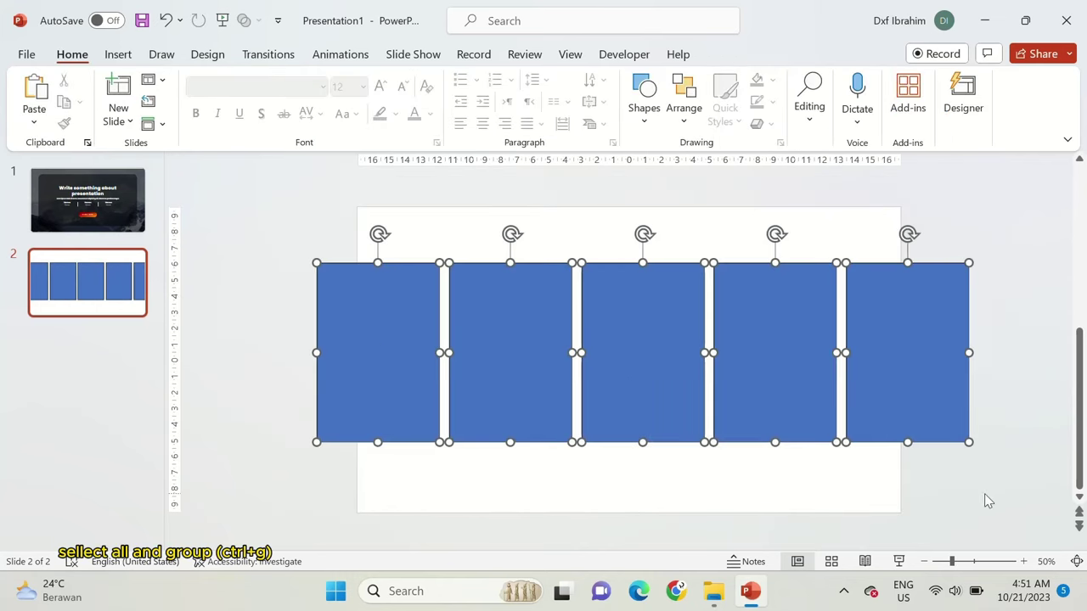
key("ctrl+g")
left_click(857, 79)
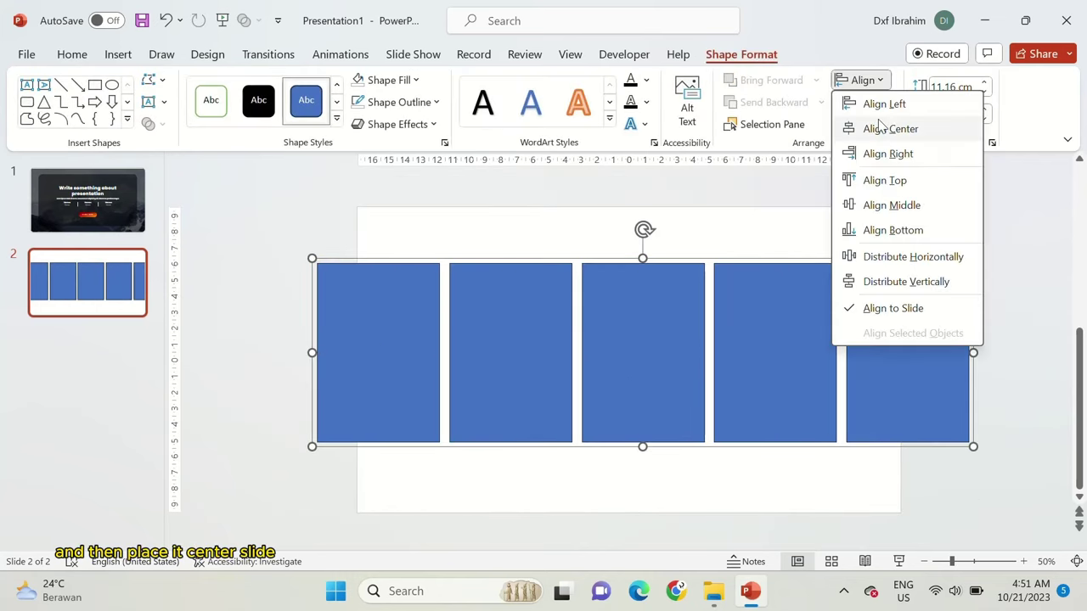
left_click(875, 127)
left_click(871, 82)
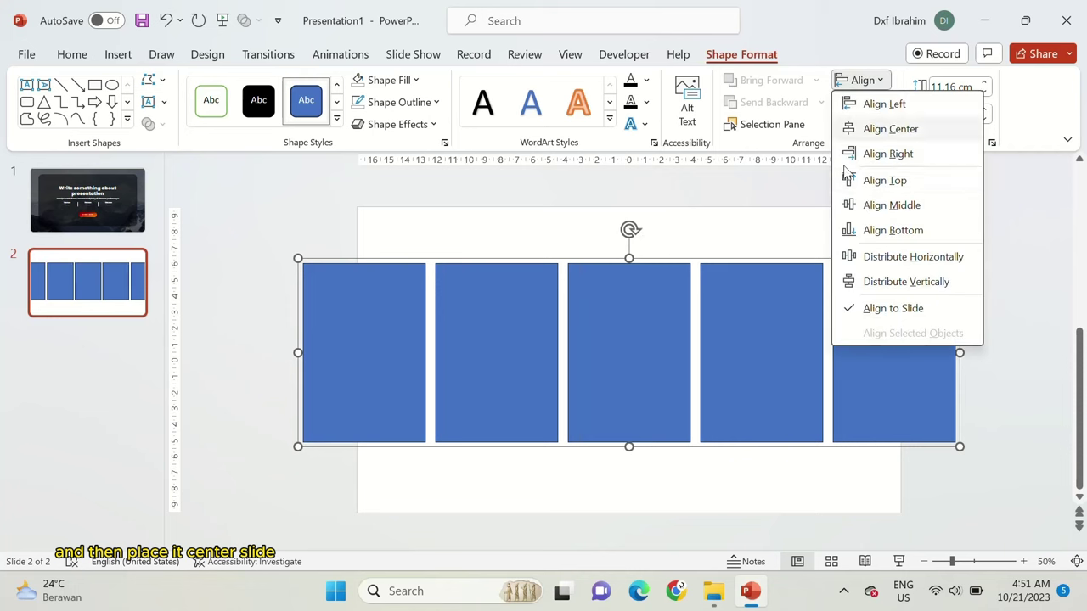
left_click(893, 205)
Step: Duplicate the group, shrink the copy into 1.28 cm top strips, then cut all shapes
left_click_drag(760, 377, 736, 335)
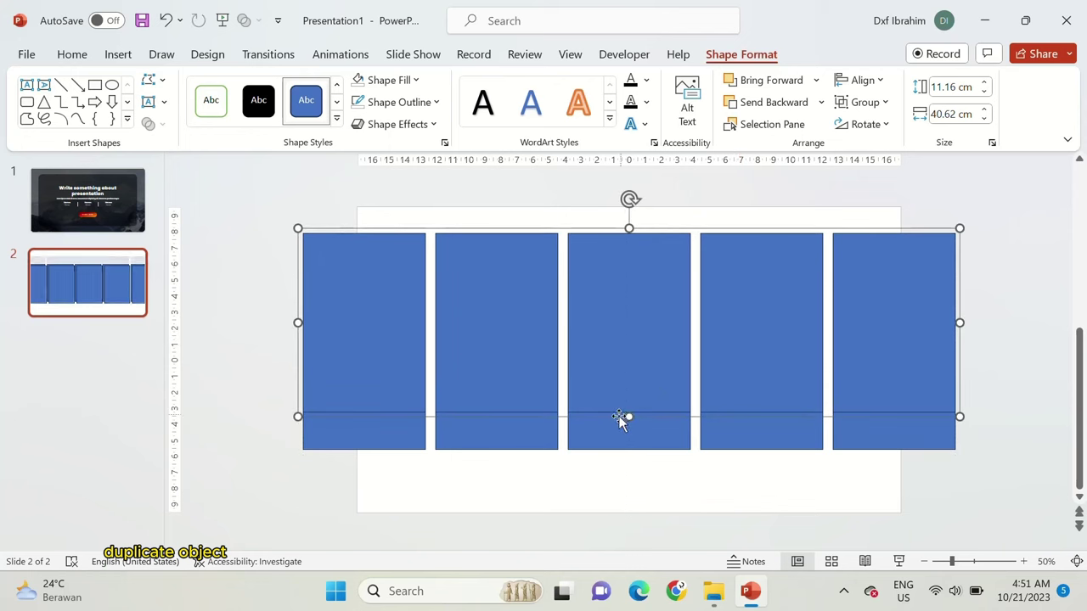
left_click_drag(629, 412, 651, 255)
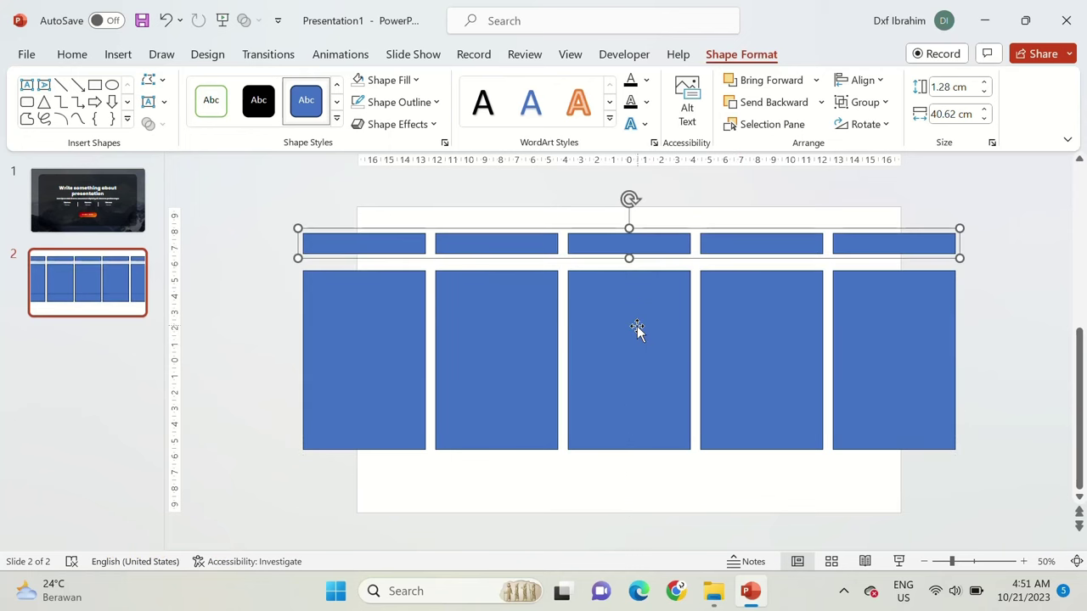
key("ctrl+a")
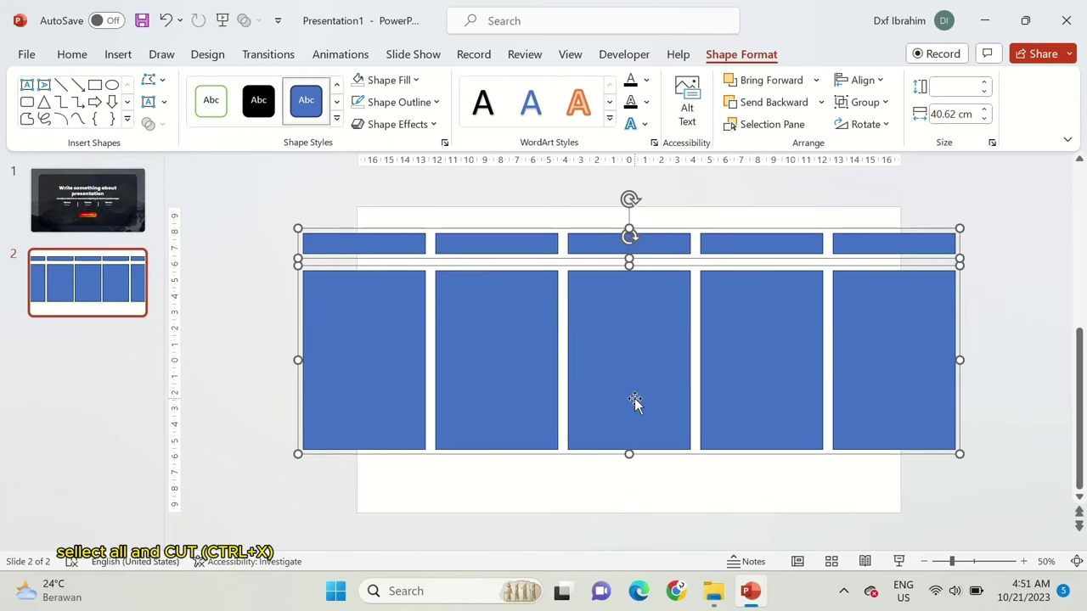
key("ctrl+x")
Step: In Slide Master, duplicate the Picture layout and paste in the ungrouped column shapes
left_click(570, 53)
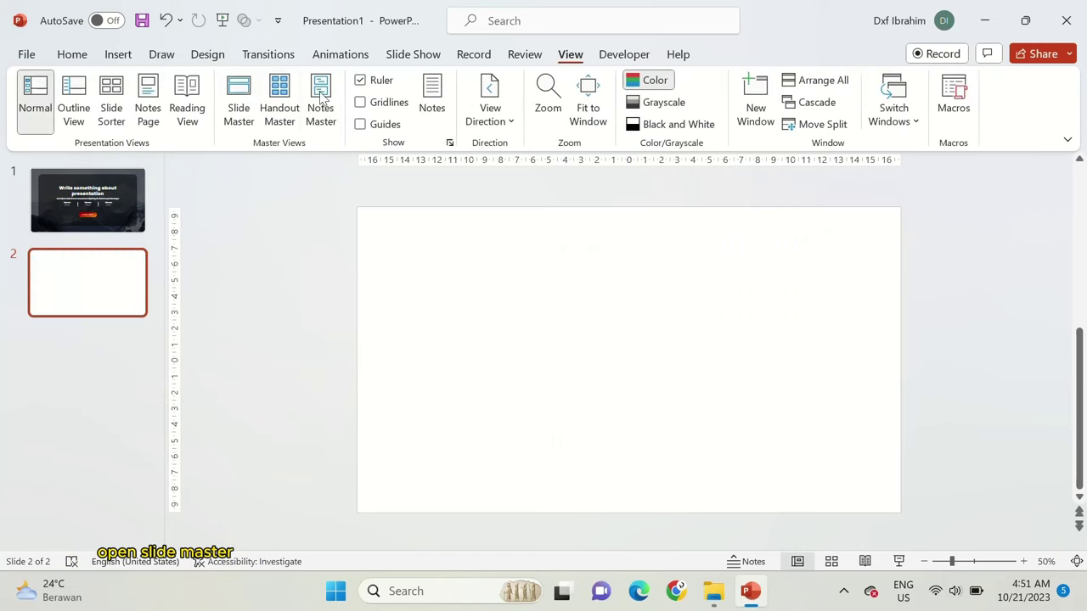
left_click(238, 100)
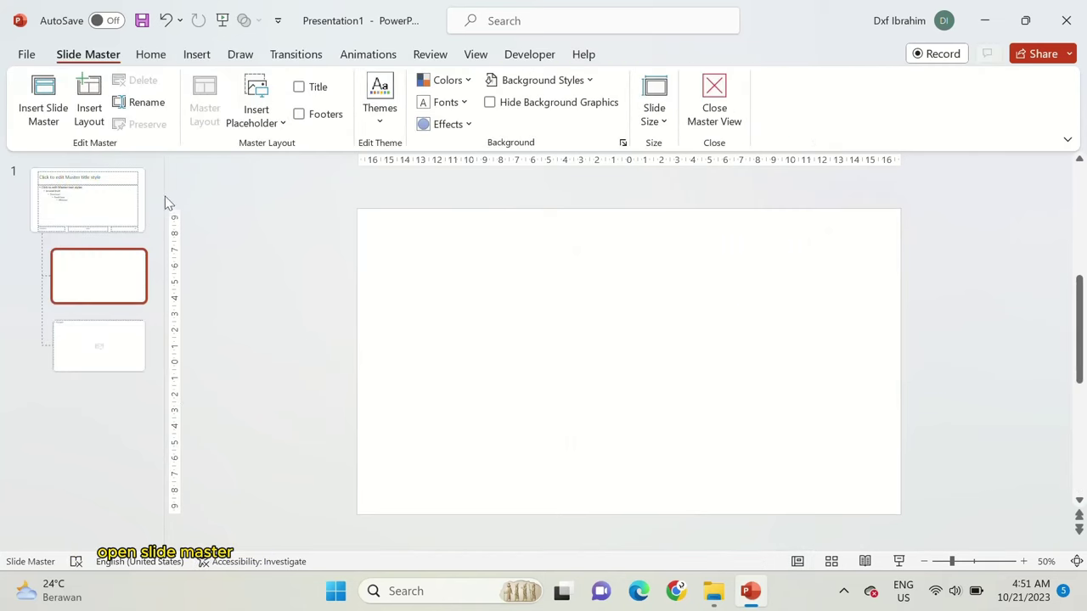
left_click(99, 343)
key("ctrl+d")
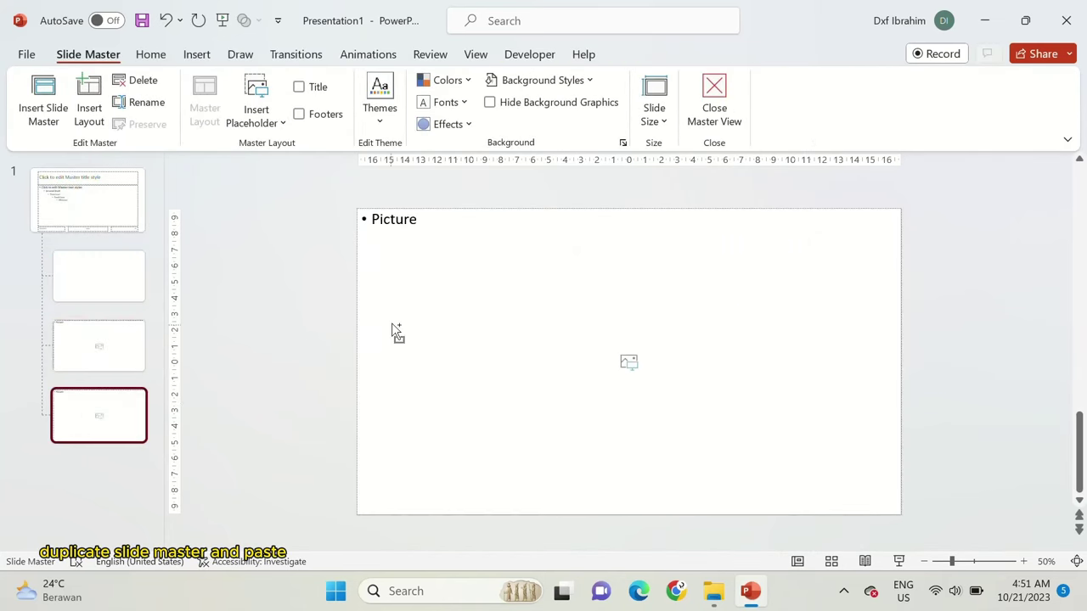
key("ctrl+v")
key("ctrl+shift+g")
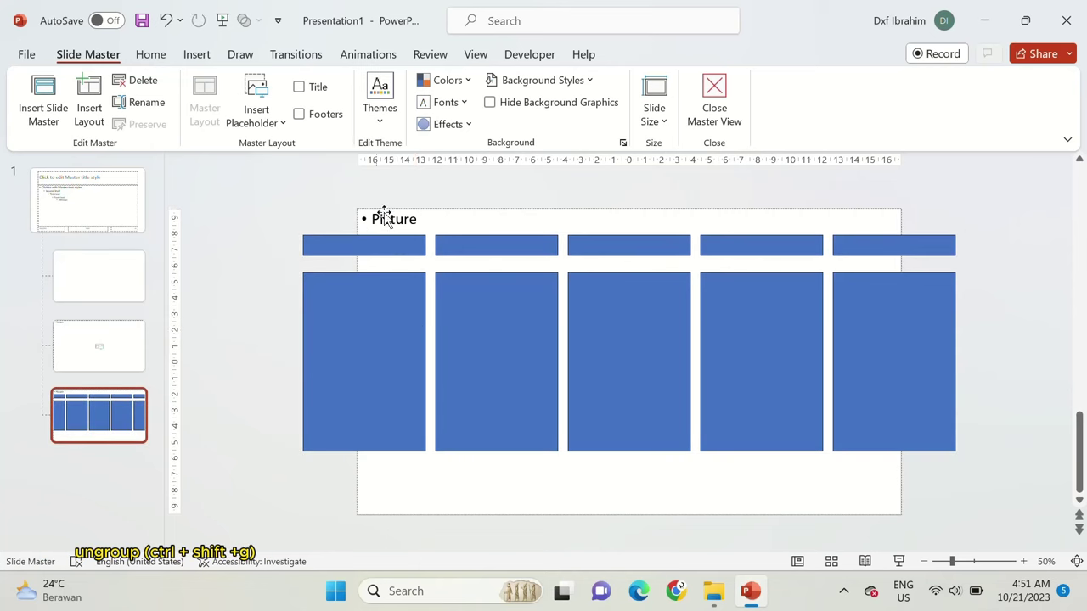
Step: Intersect the Picture placeholder with the leftmost rectangle to clip it to the first column
left_click(429, 213)
left_click_drag(428, 213, 338, 213)
left_click(381, 342, "shift")
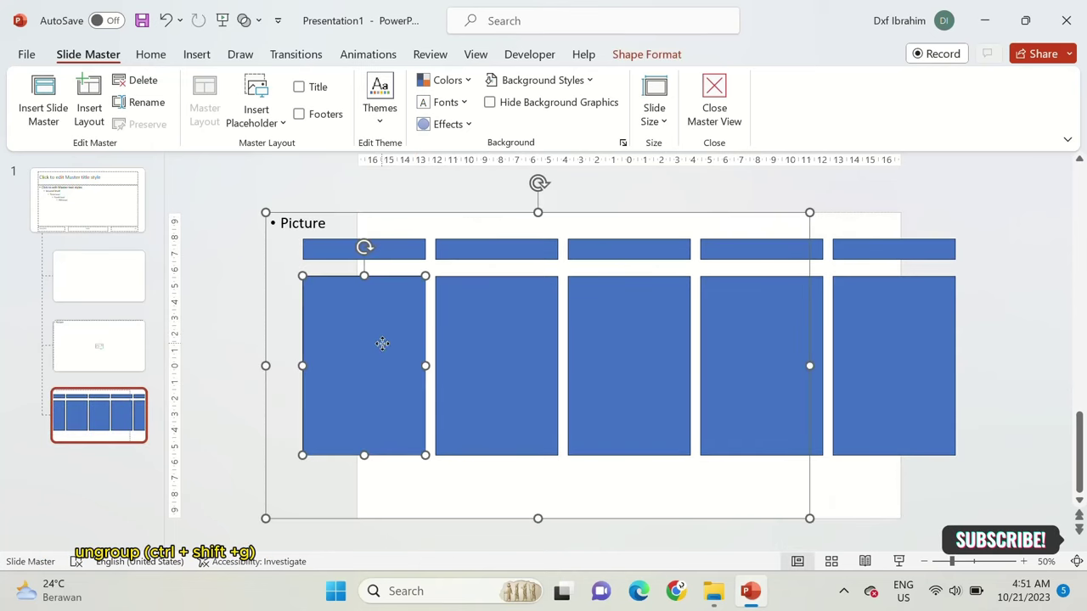
left_click(615, 56)
left_click(148, 124)
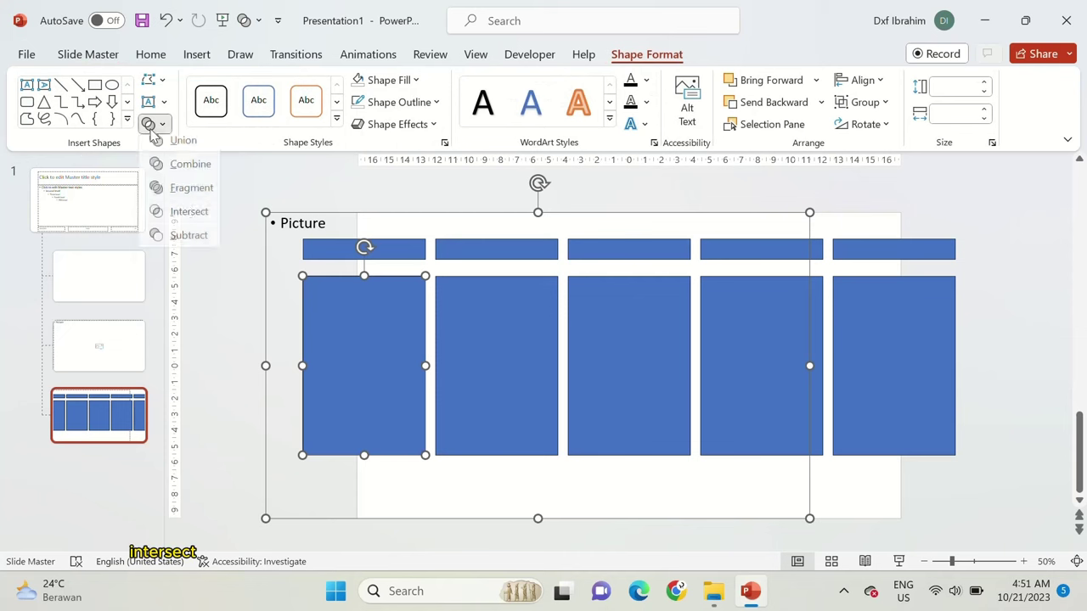
left_click(187, 215)
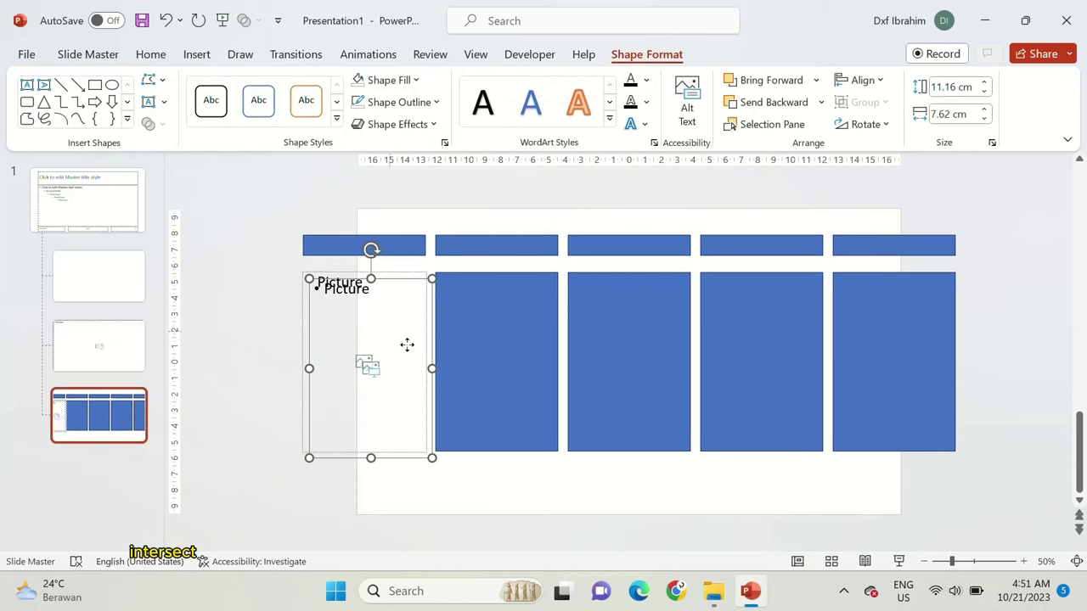
Step: Copy the column placeholder onto columns 2–5 and send the placeholders behind the rectangles
left_click_drag(405, 345, 516, 327)
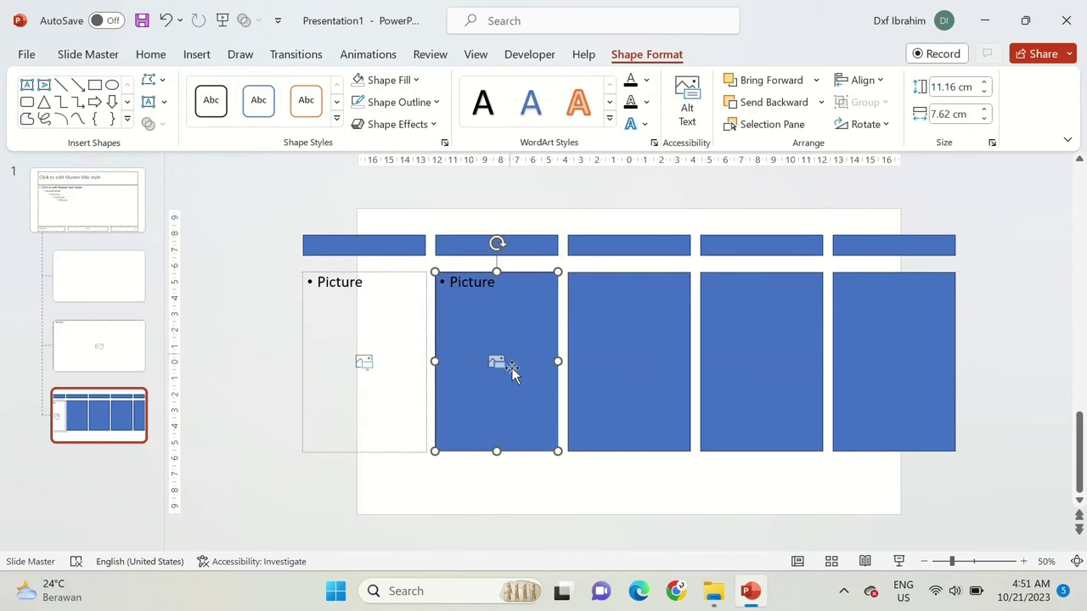
key("ctrl+d")
key("ctrl+d")
key("ctrl+d")
left_click(730, 327, "shift")
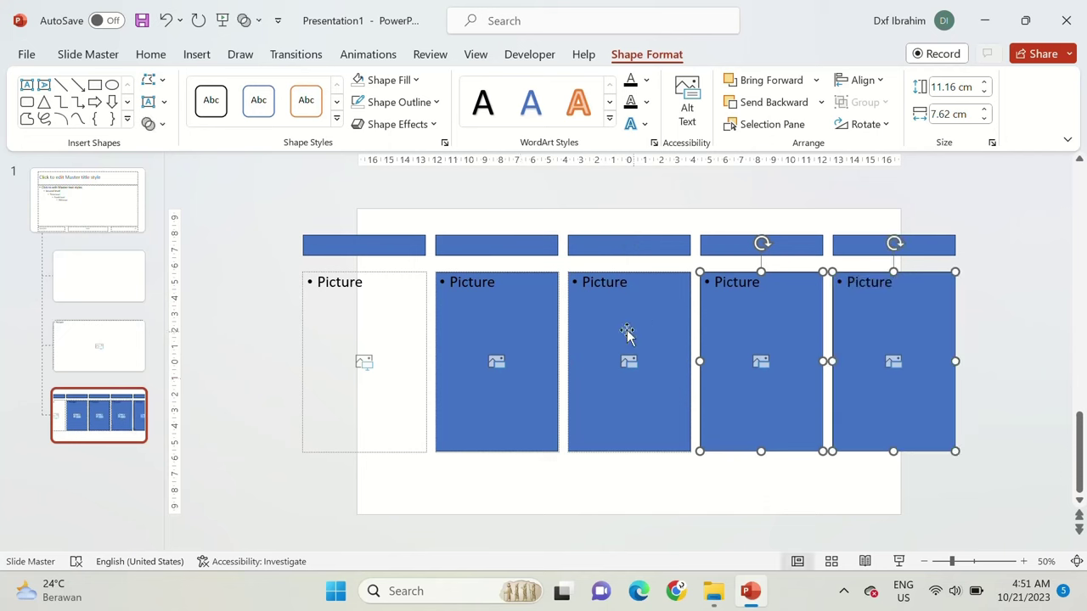
left_click(509, 331, "shift")
right_click(511, 327)
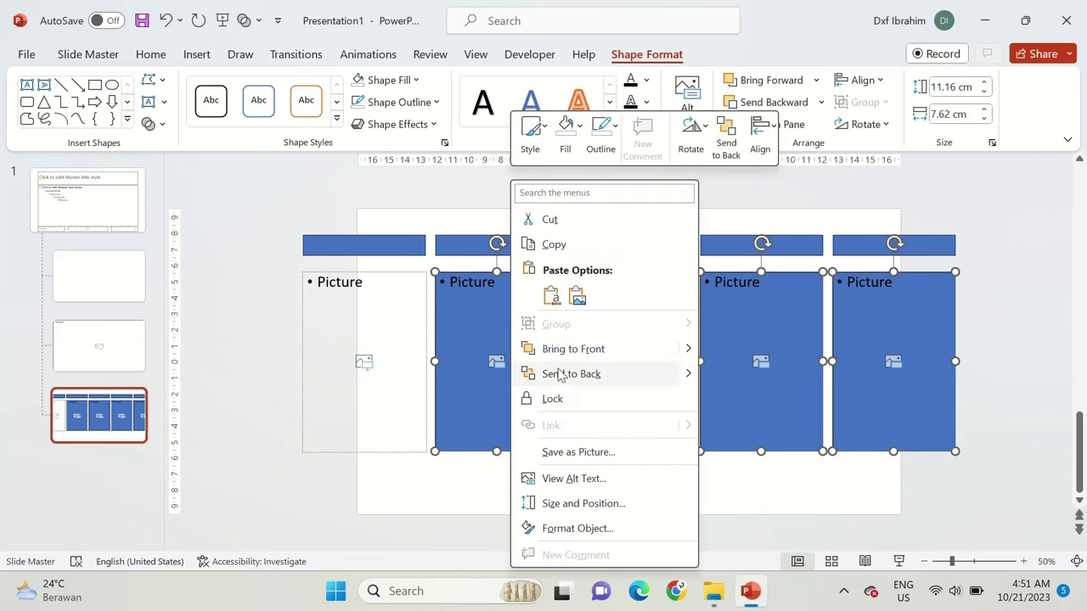
left_click(563, 374)
Step: Delete the blue rectangles covering columns 2 to 5
left_click(524, 341)
left_click(671, 331, "shift")
left_click(733, 325, "shift")
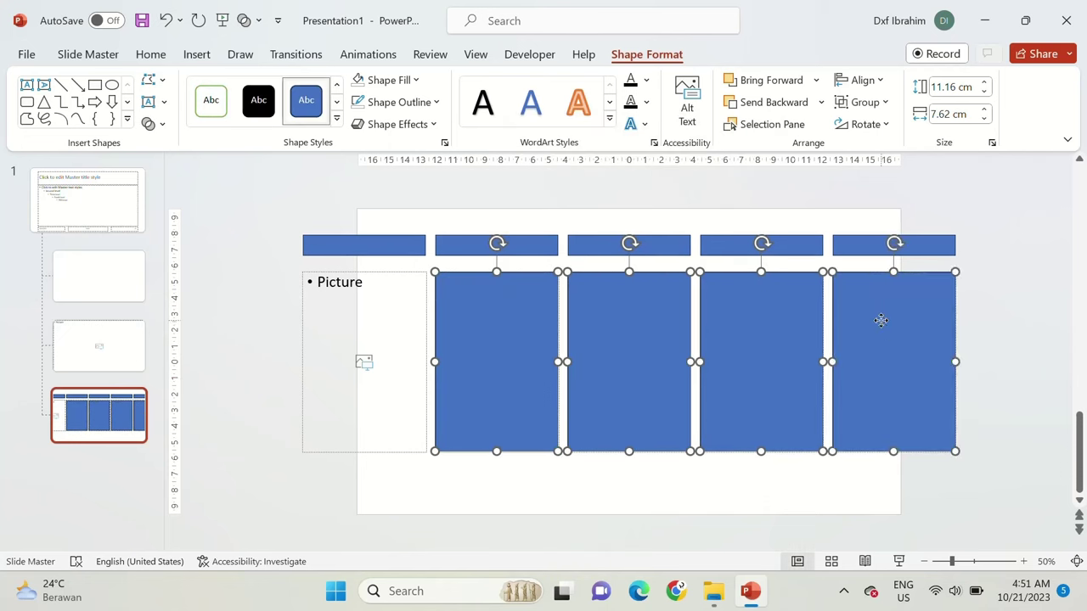
key("Delete")
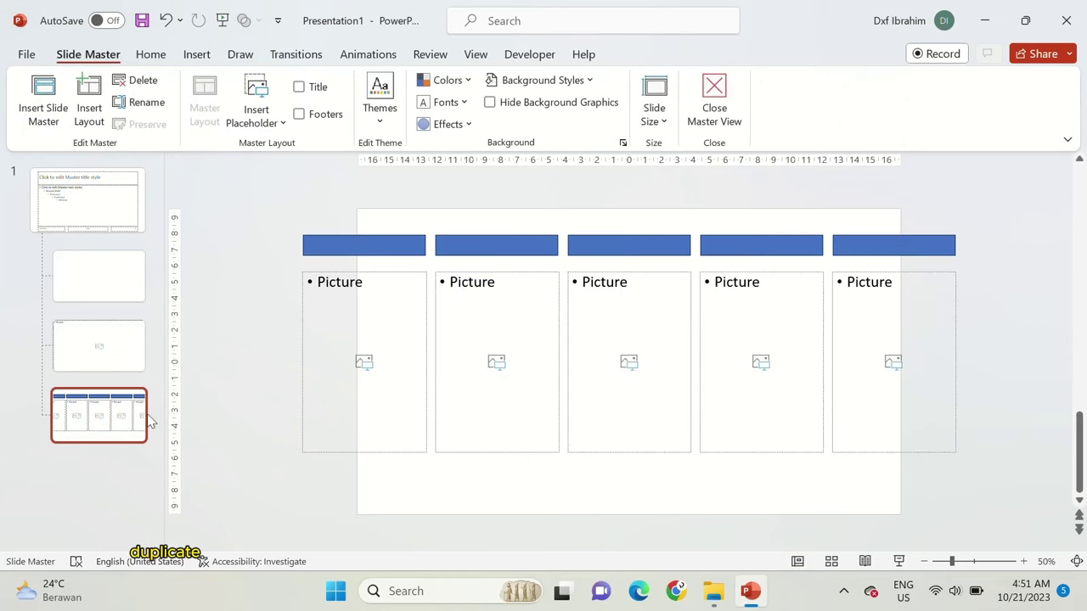
Step: Duplicate the carousel layout and shift its five picture placeholders one column right
key("ctrl+d")
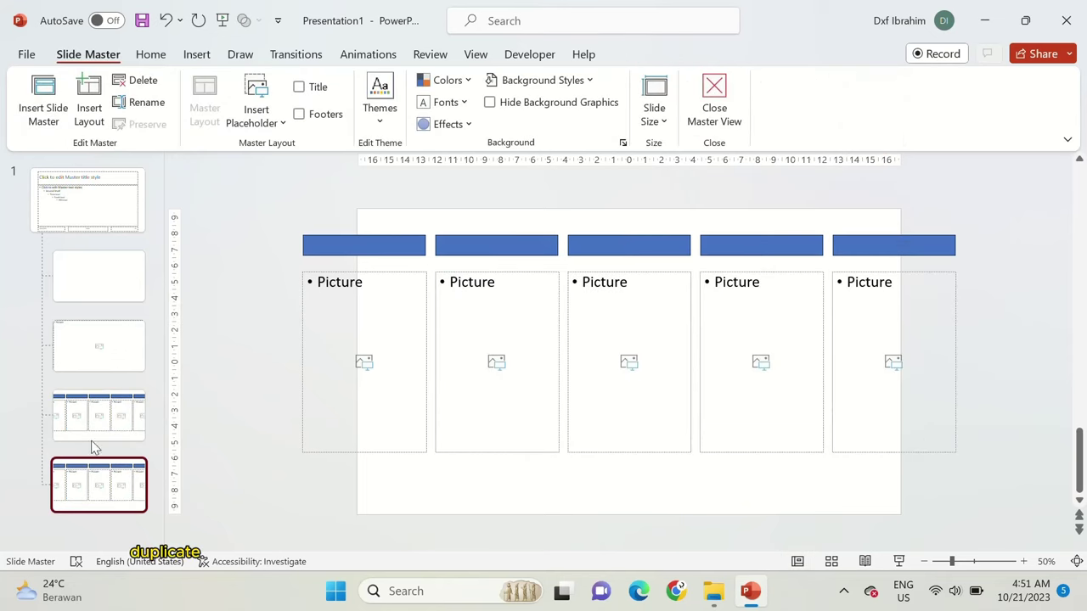
left_click(97, 415)
left_click_drag(227, 265, 969, 486)
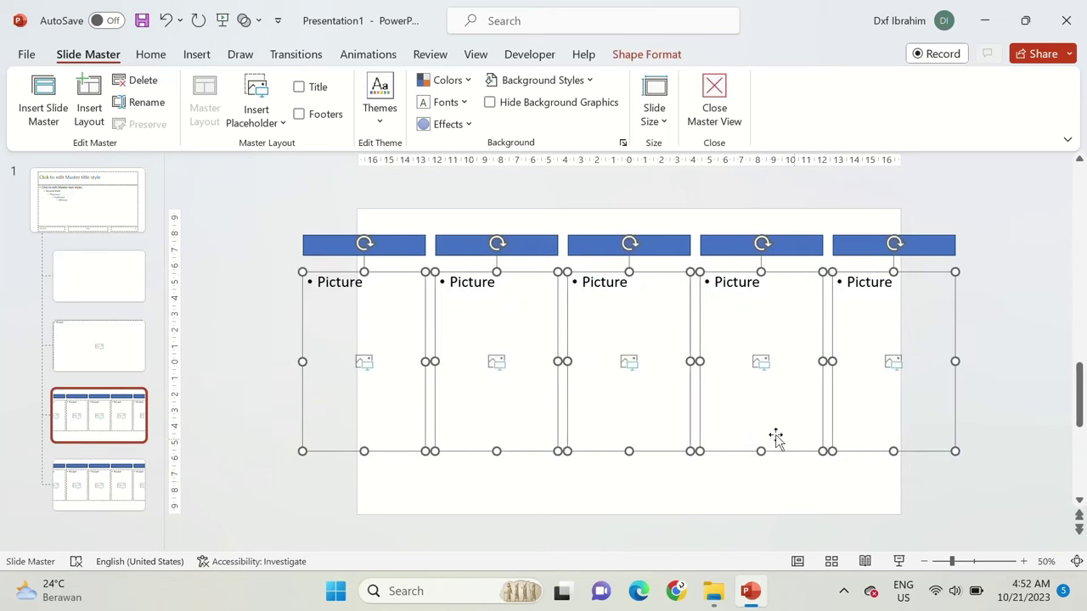
scroll(496, 340, "down", 3)
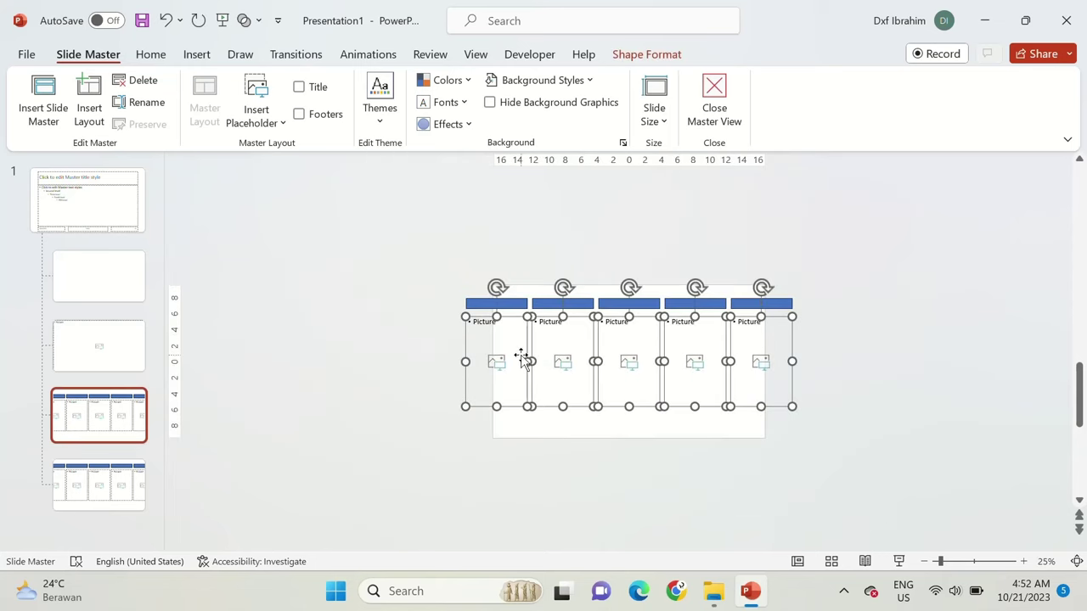
mouse_move(521, 336)
left_mouse_down()
mouse_move(587, 350)
mouse_move(573, 365)
left_mouse_up()
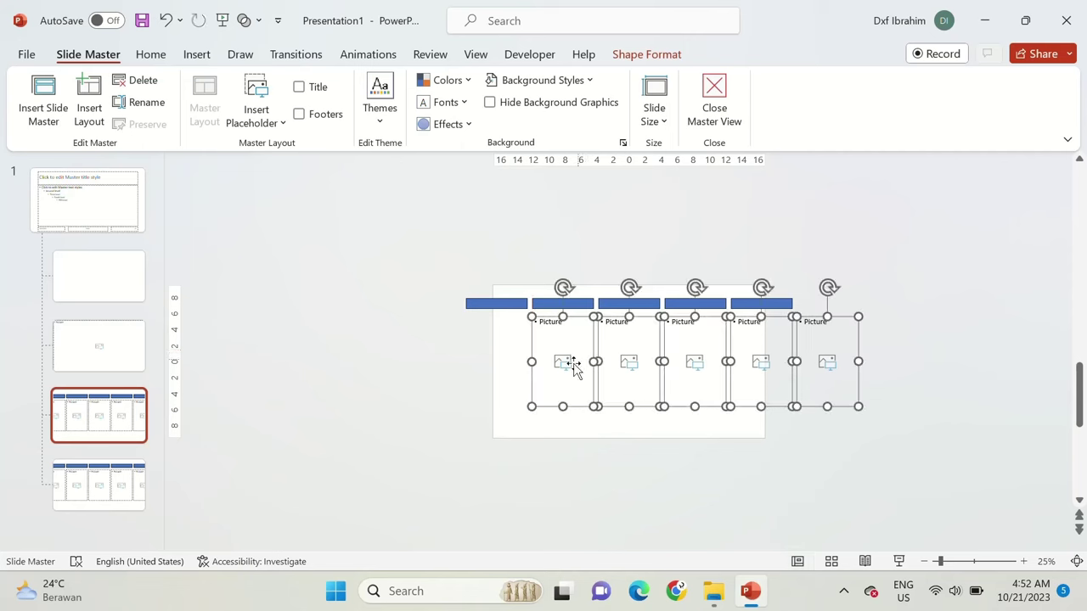
left_click(125, 414)
Step: Duplicate that layout again and shift its placeholders another column right
key("ctrl+d")
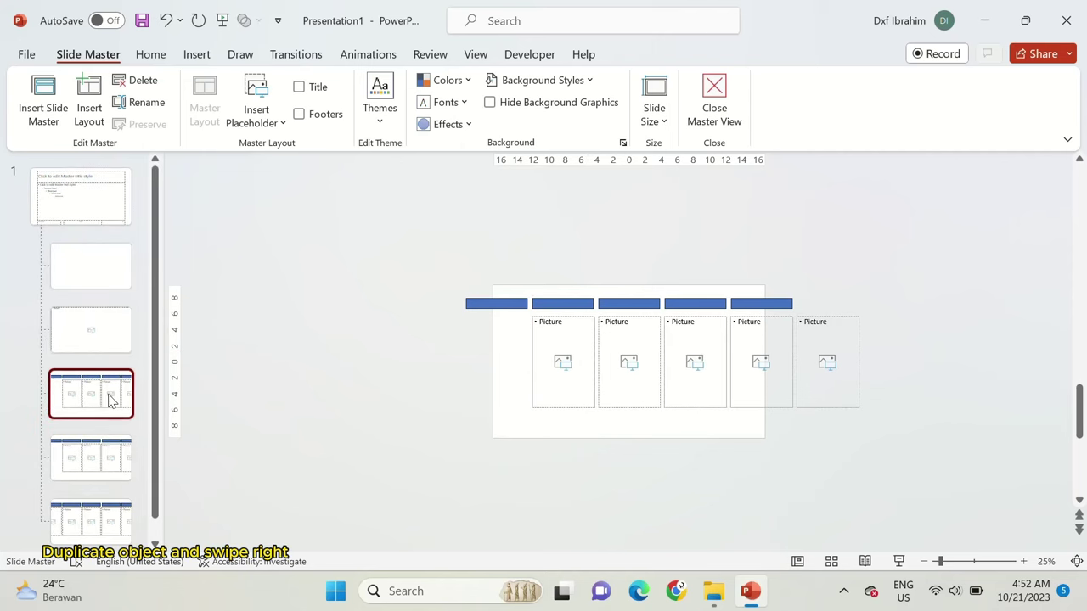
left_click_drag(907, 456, 496, 311)
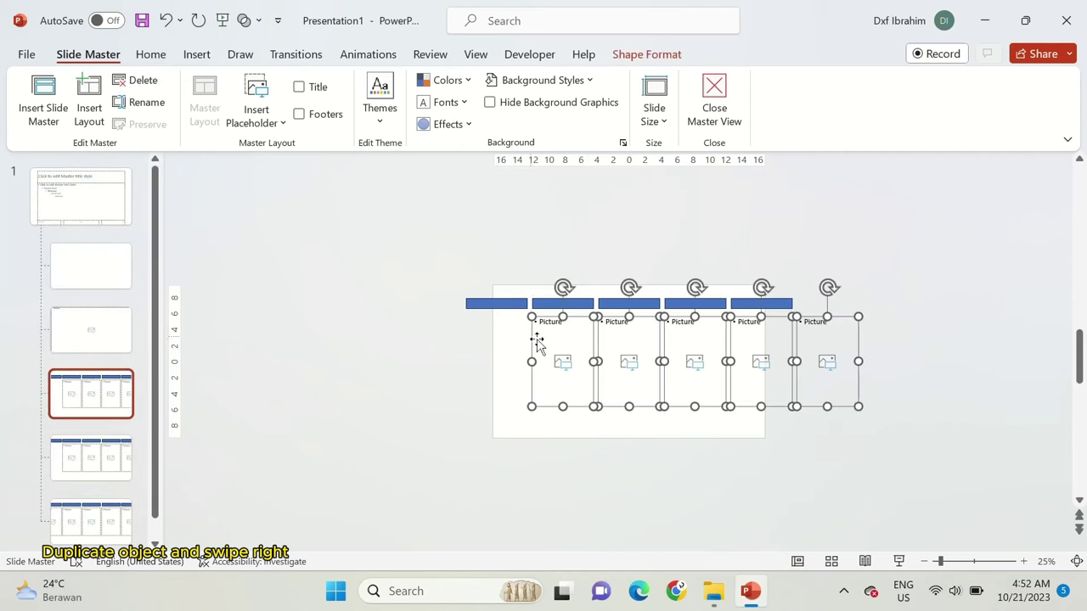
left_click_drag(546, 344, 613, 348)
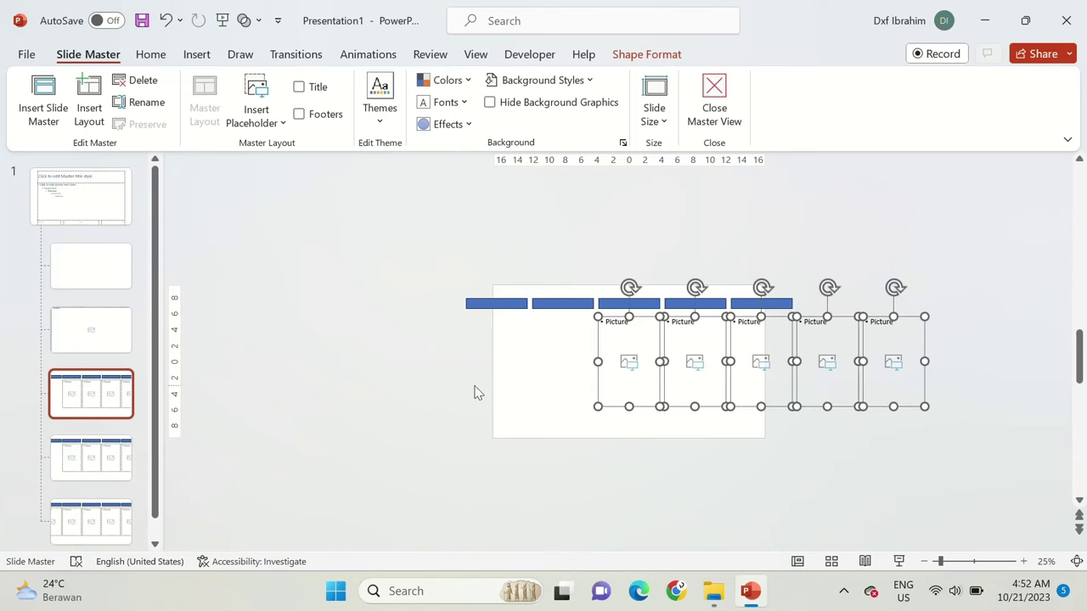
left_click(472, 390)
Step: On the last layout, shift the five picture placeholders two columns left
left_click(95, 528)
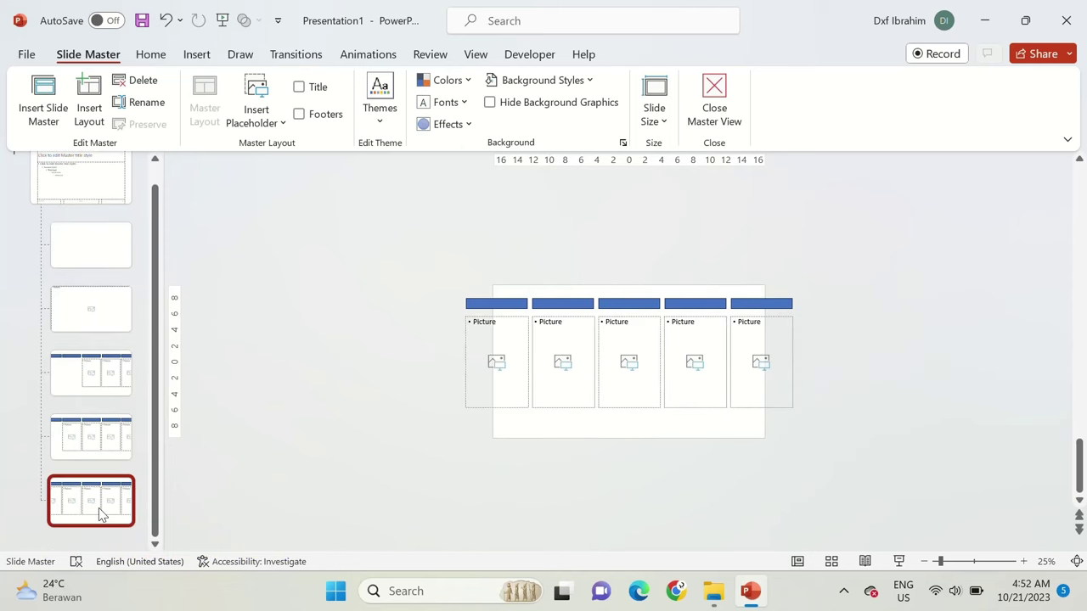
left_click_drag(851, 458, 441, 317)
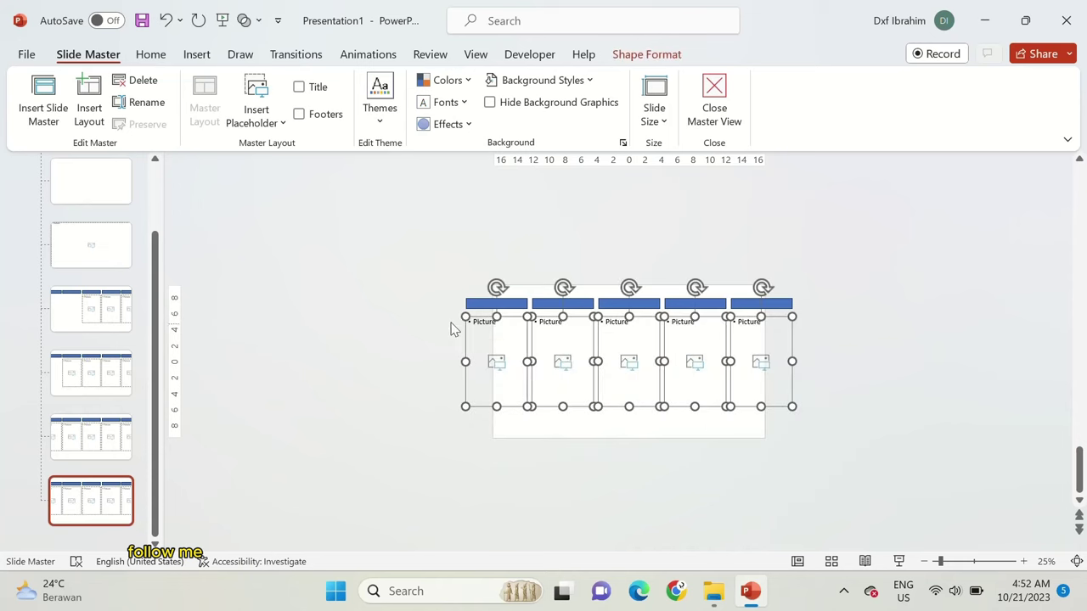
left_click_drag(741, 346, 696, 343)
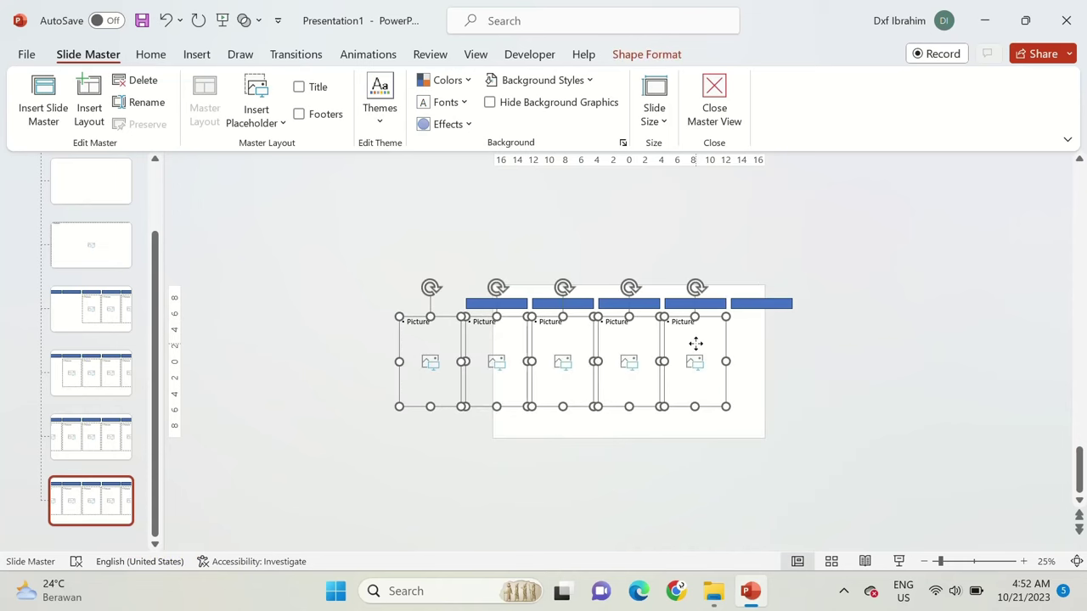
left_click(100, 512)
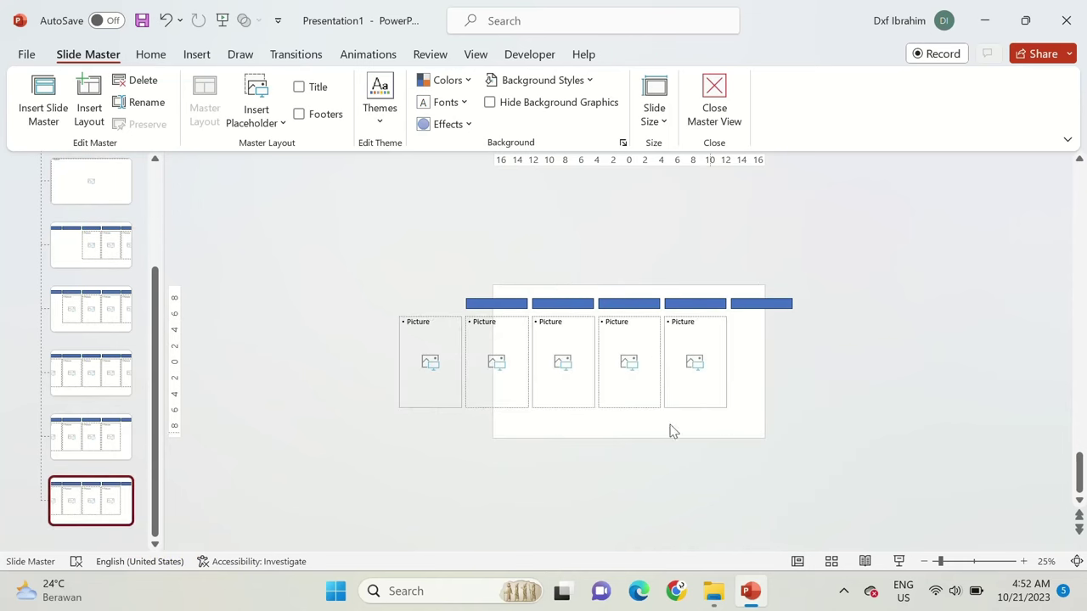
left_click_drag(769, 445, 361, 315)
left_click_drag(676, 338, 450, 274)
left_click(759, 351)
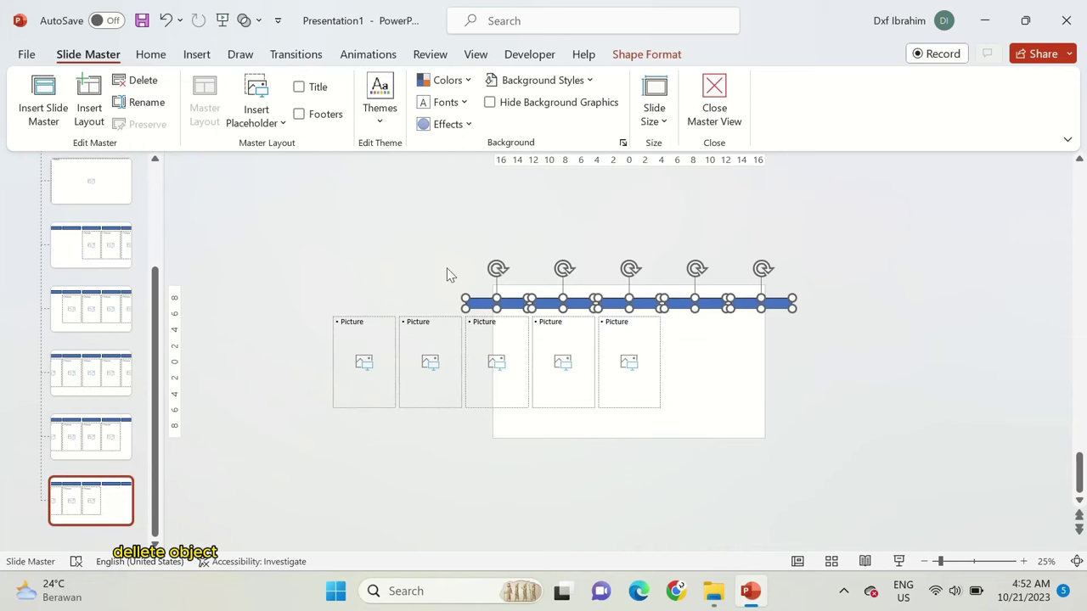
Step: Delete the blue bars from all five carousel layouts
key("Delete")
left_click(122, 439)
left_click_drag(363, 268, 900, 330)
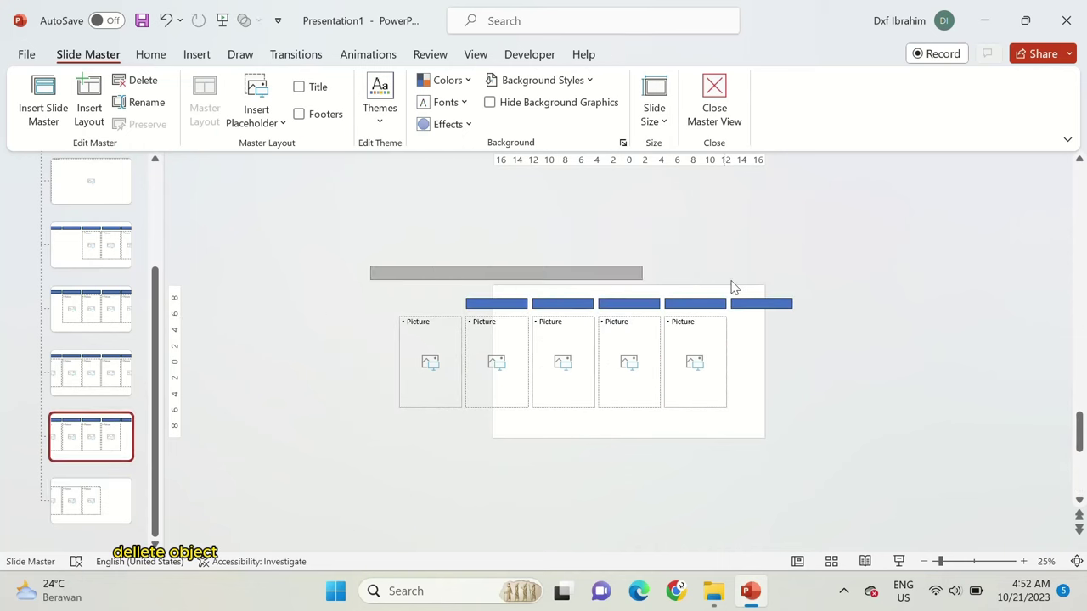
key("Delete")
left_click(91, 374)
left_click_drag(404, 266, 856, 340)
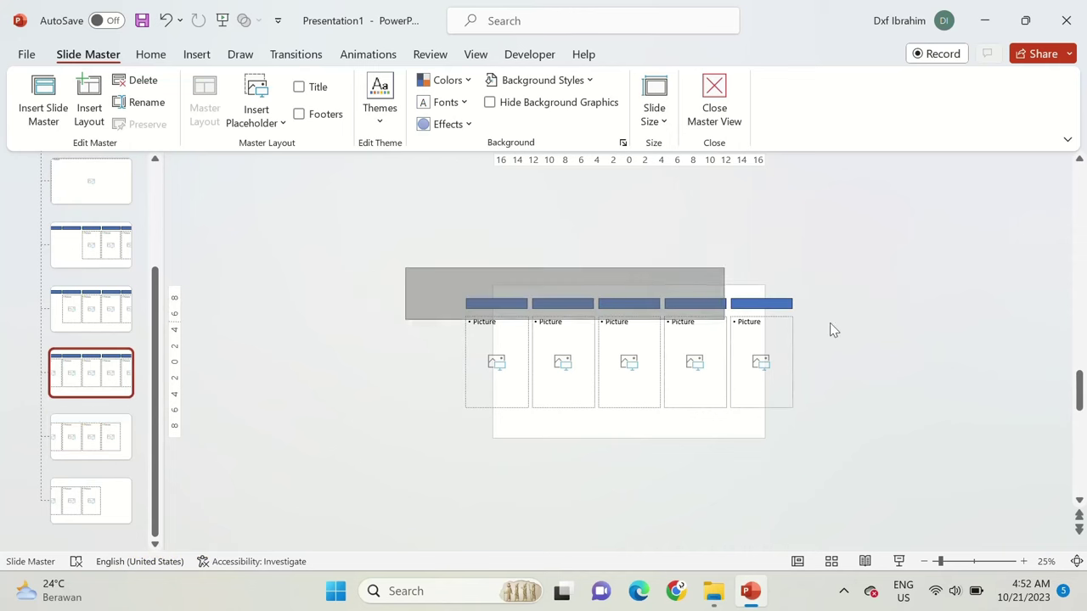
key("Delete")
left_click(91, 310)
left_click_drag(382, 268, 829, 344)
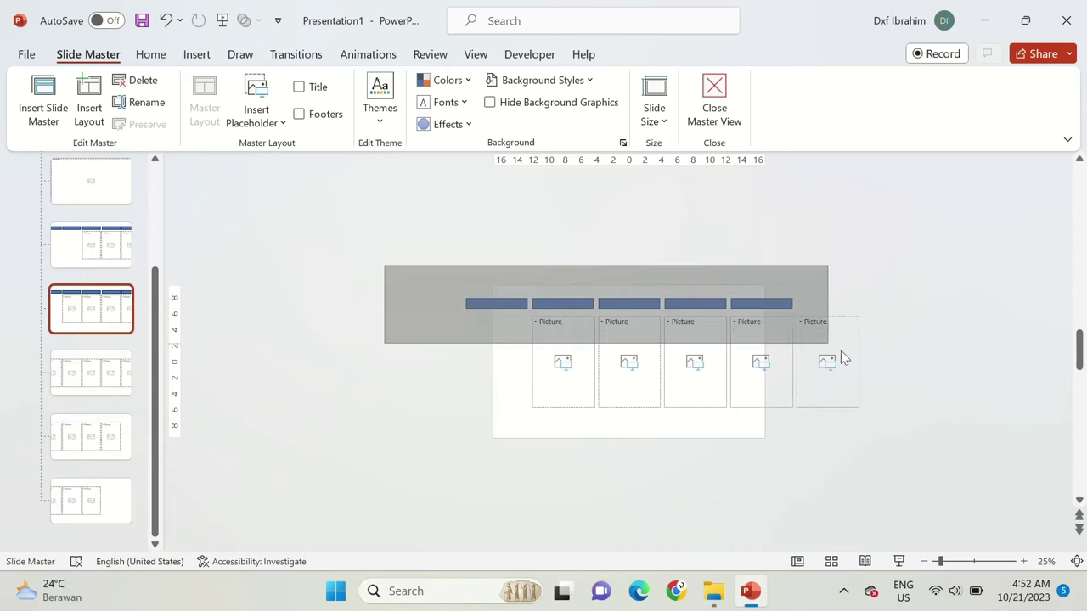
key("Delete")
left_click(91, 246)
left_click_drag(394, 263, 874, 379)
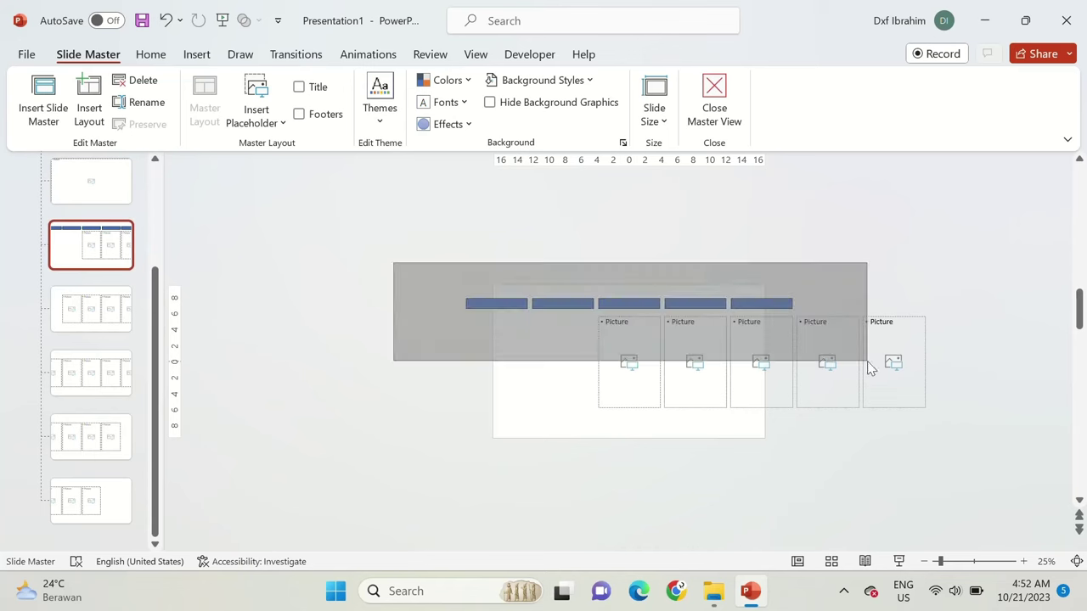
key("Delete")
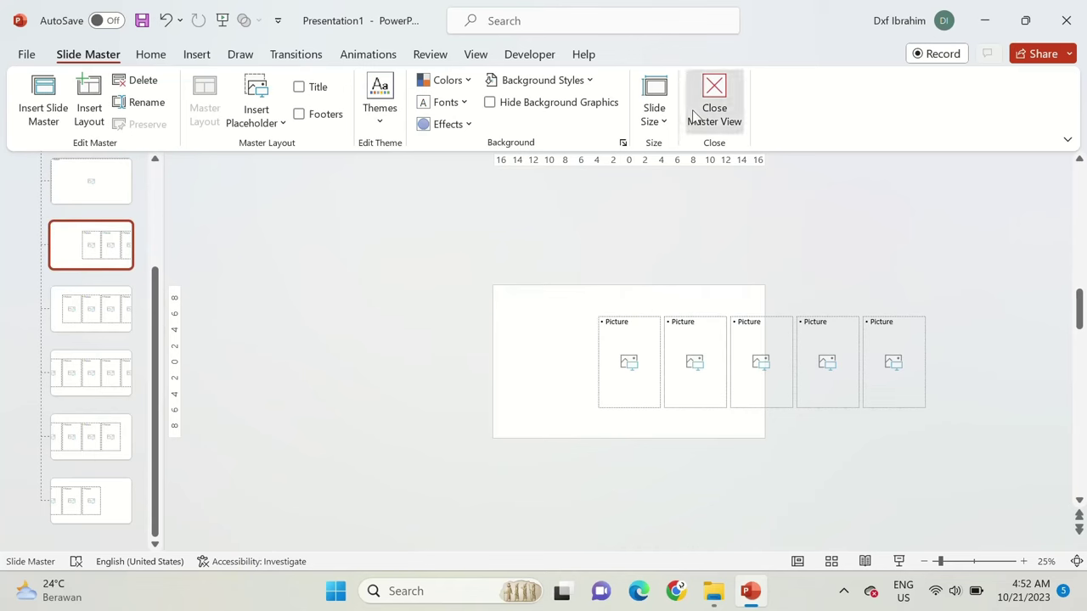
Step: Close the slide master and apply the 3_Title Slide layout to slide 2
left_click(709, 102)
left_click(162, 78)
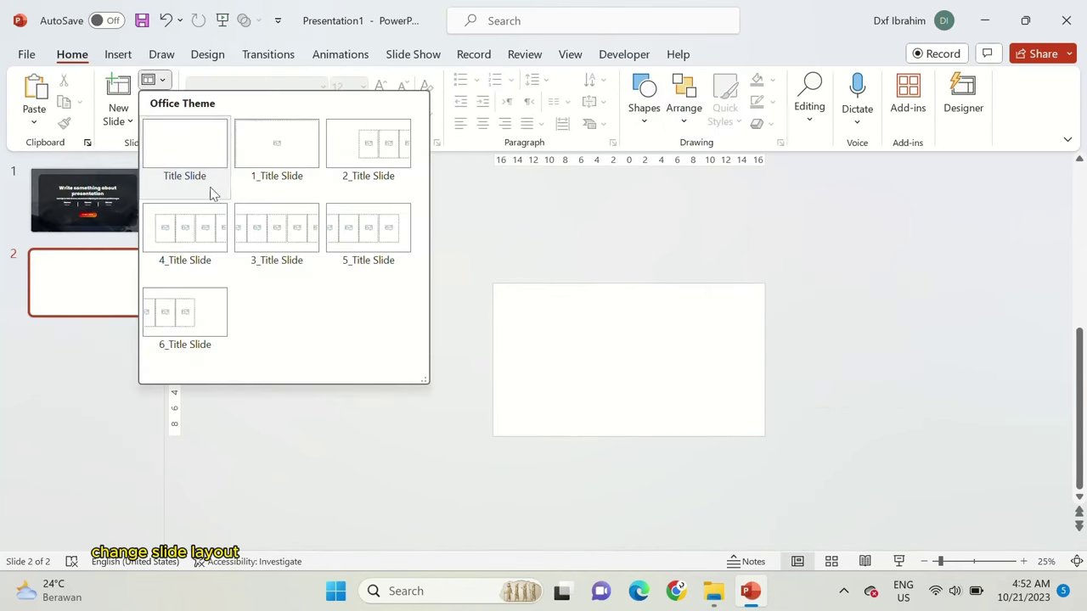
left_click(267, 230)
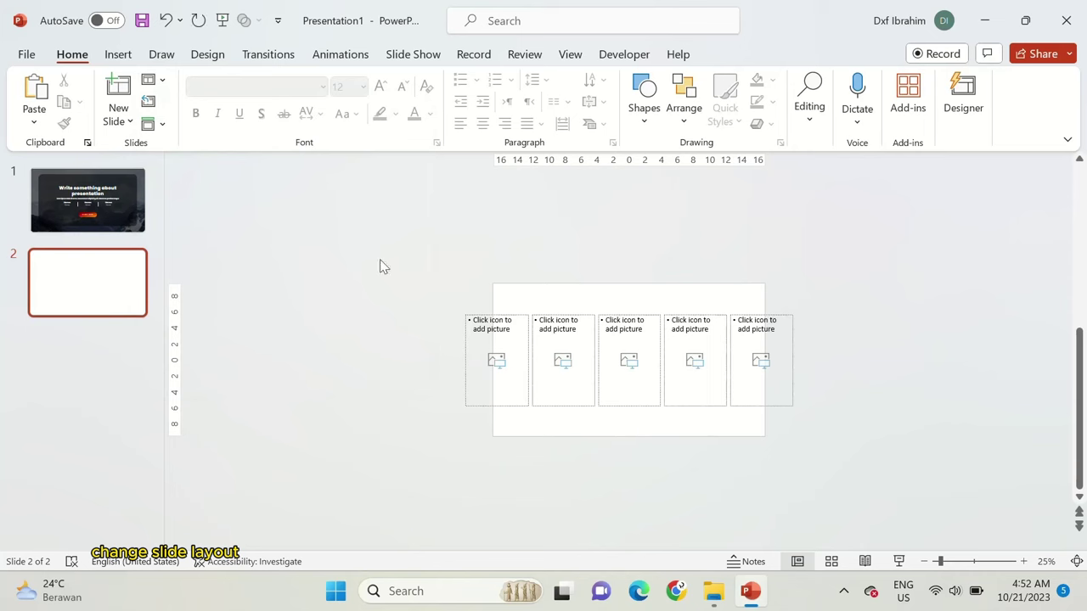
Step: Select all five country photos in File Explorer and drag them toward slide 2
left_click(713, 591)
left_click(189, 206)
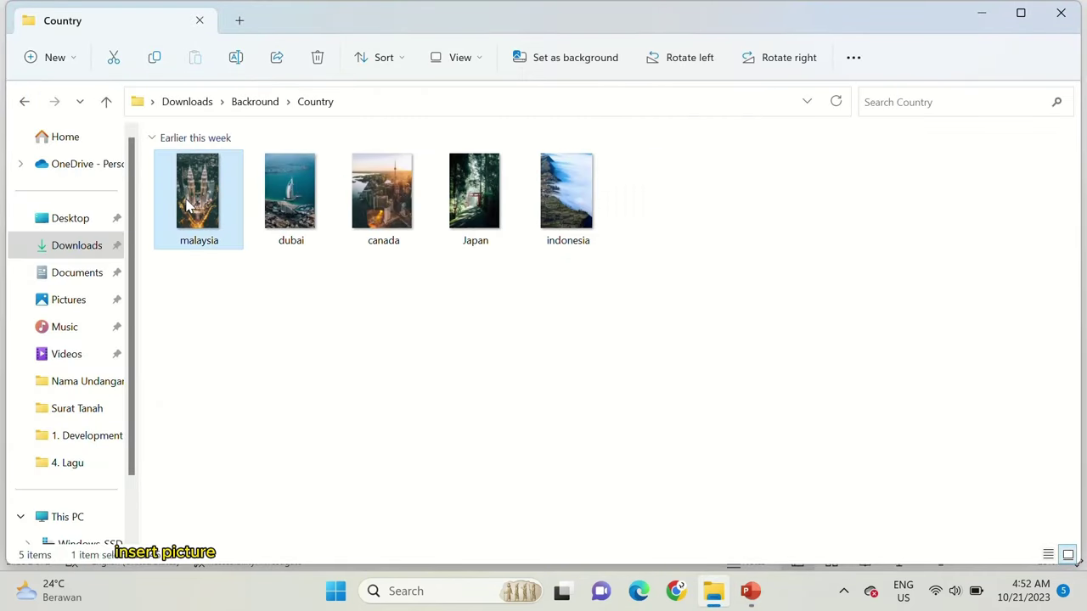
key("ctrl+a")
mouse_move(203, 195)
left_mouse_down()
mouse_move(740, 574)
mouse_move(940, 305)
left_mouse_up()
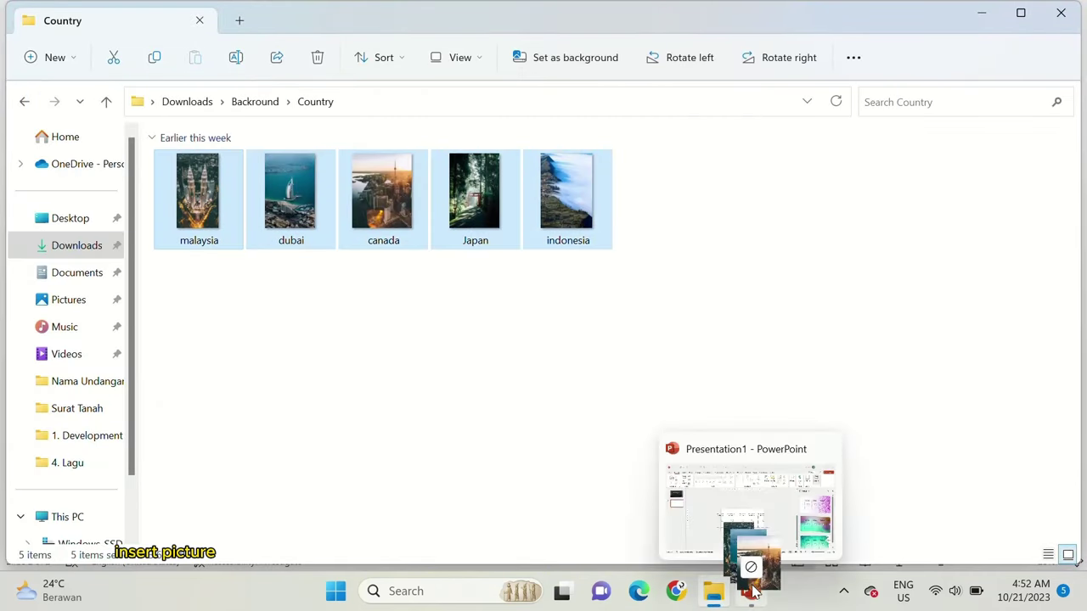
Step: Drop the five photos into slide 2's picture slots and close the Designer pane
left_click_drag(1064, 193, 1064, 187)
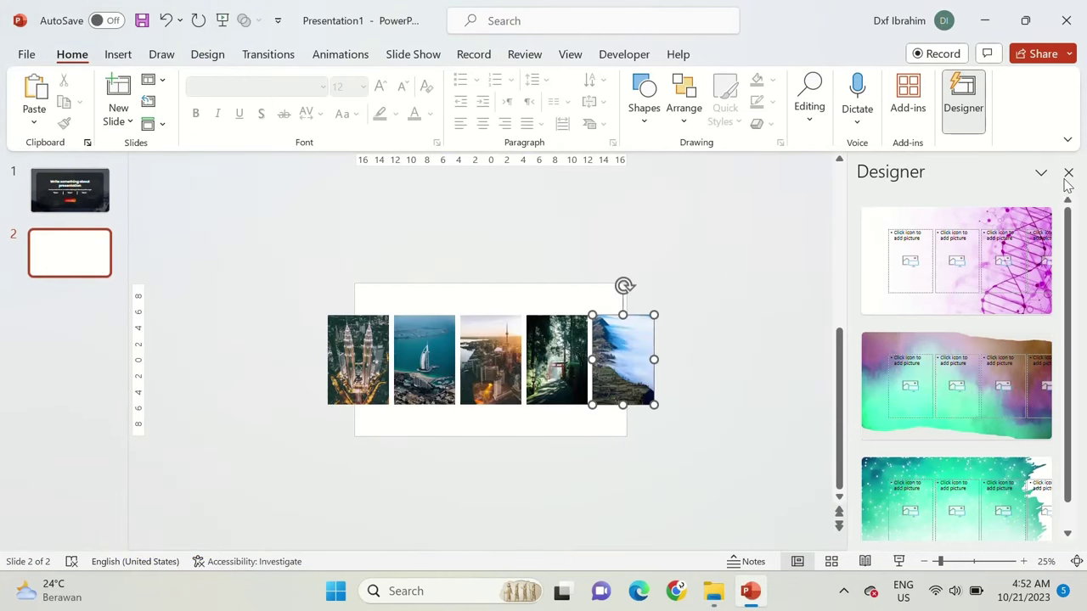
left_click(1067, 173)
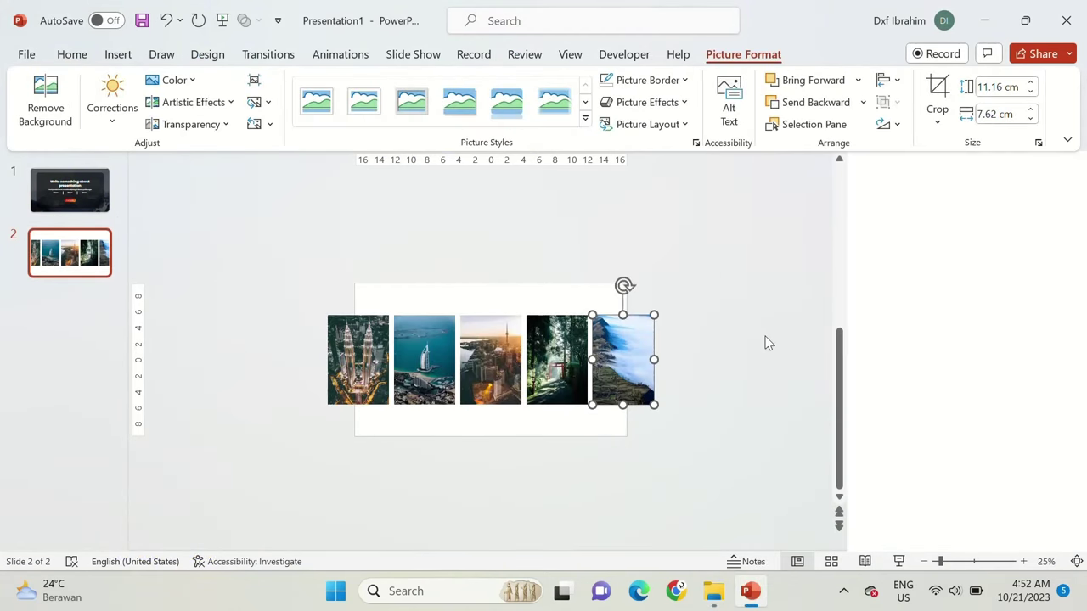
left_click(840, 327)
Step: Recolor all five country photos with the gray swatch
mouse_move(874, 413)
left_mouse_down()
mouse_move(511, 338)
mouse_move(411, 293)
left_mouse_up()
left_click(715, 56)
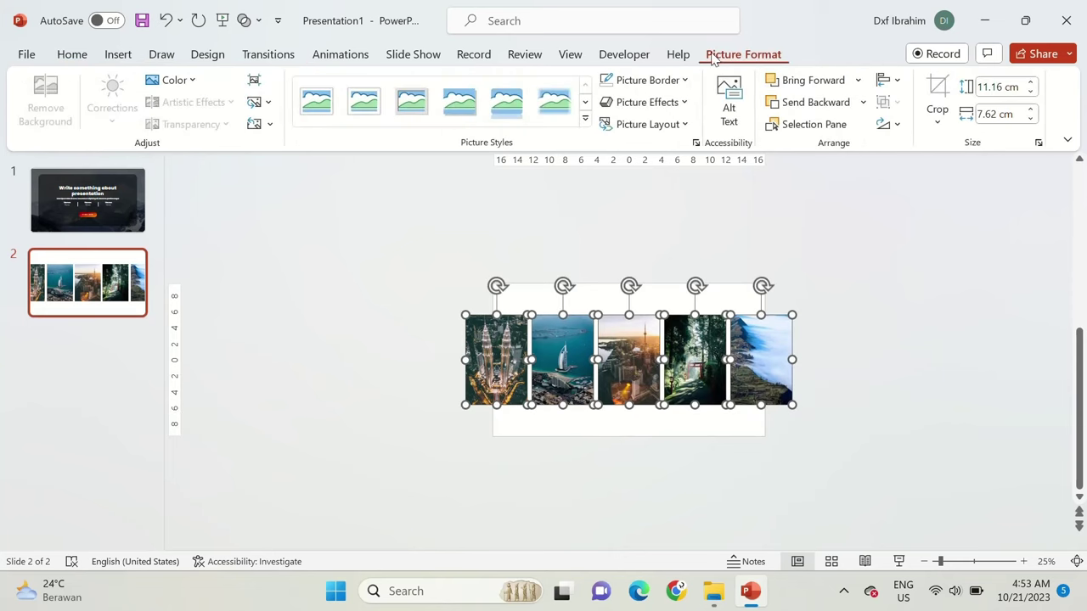
left_click(195, 80)
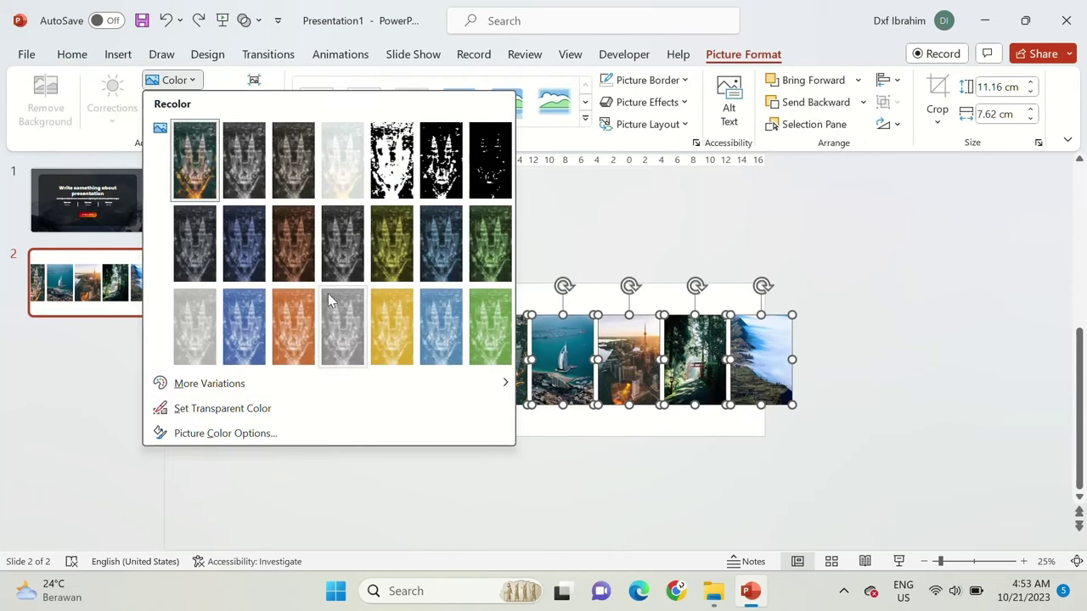
left_click(339, 261)
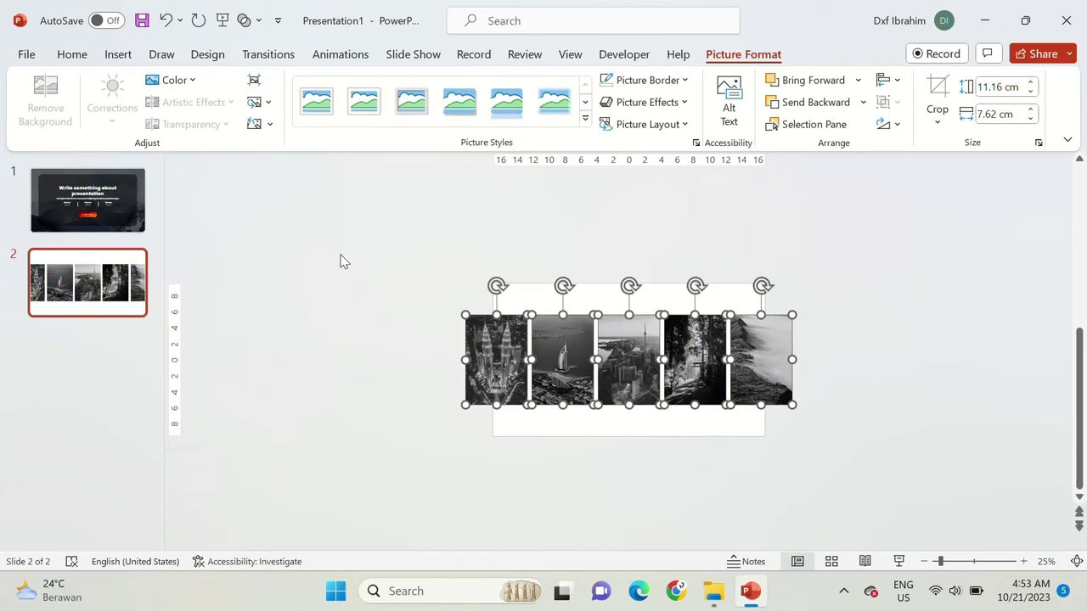
left_click(340, 259)
Step: Draw a wide blue oval across the top of the photos and make it slightly taller
scroll(671, 311, "up", 3)
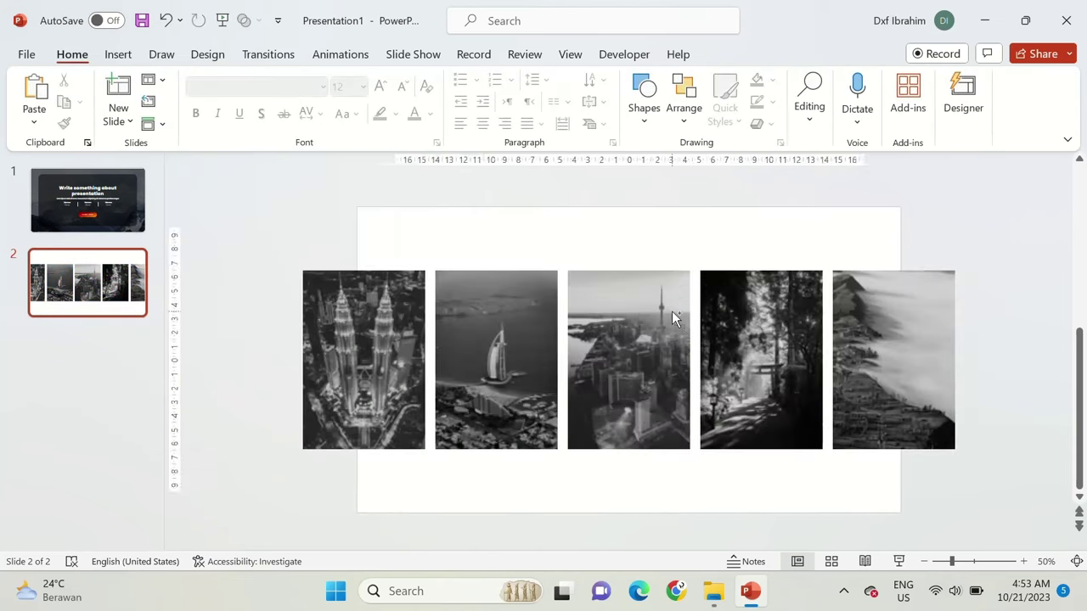
left_click(643, 98)
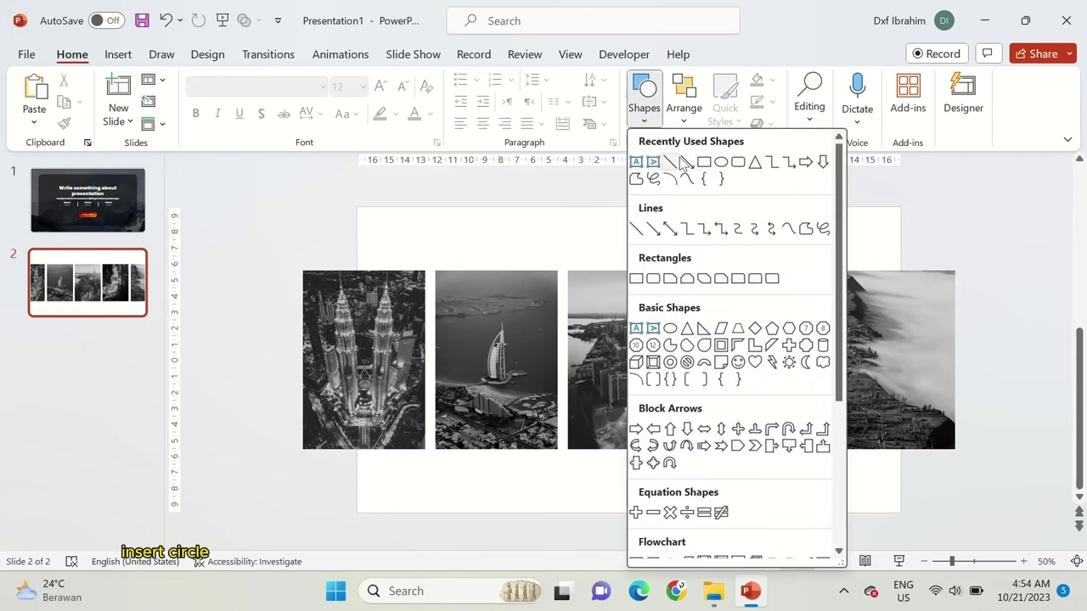
left_click(724, 161)
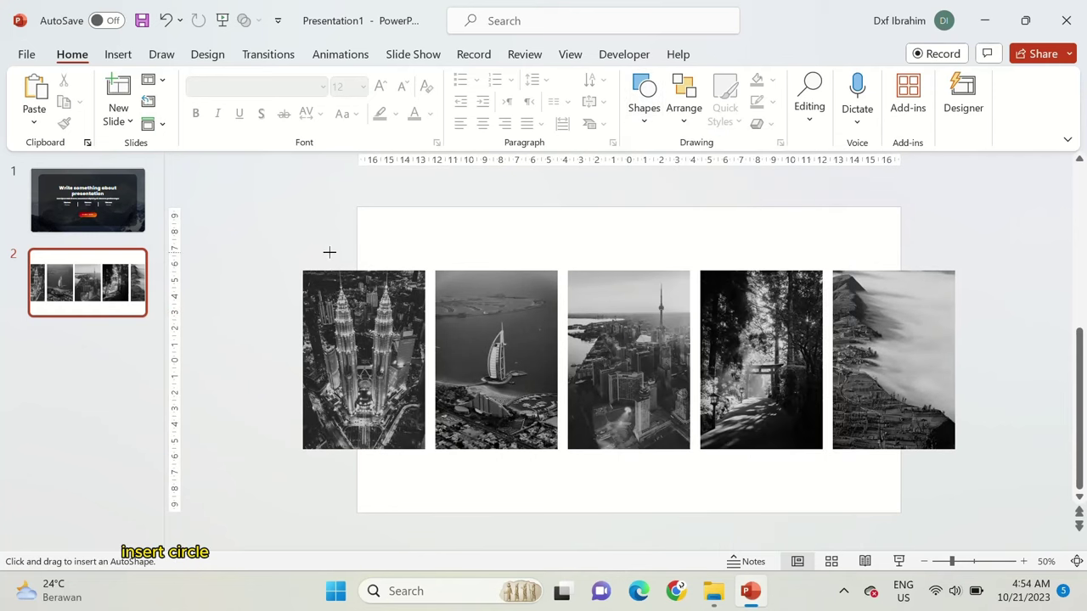
left_click_drag(330, 253, 931, 289)
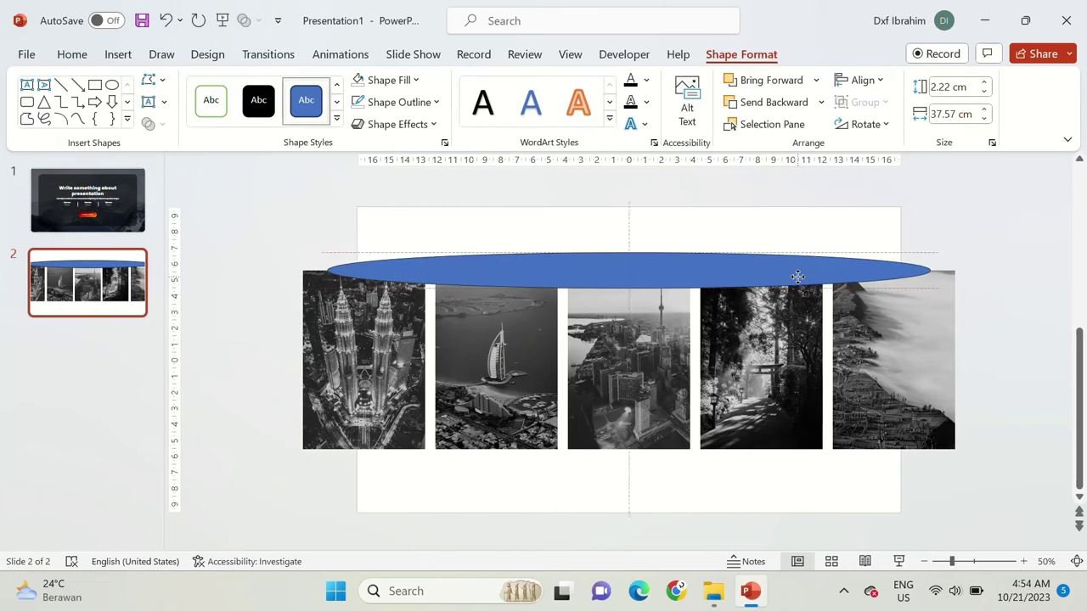
left_click(705, 280)
left_click_drag(628, 252, 628, 243)
left_click(590, 210)
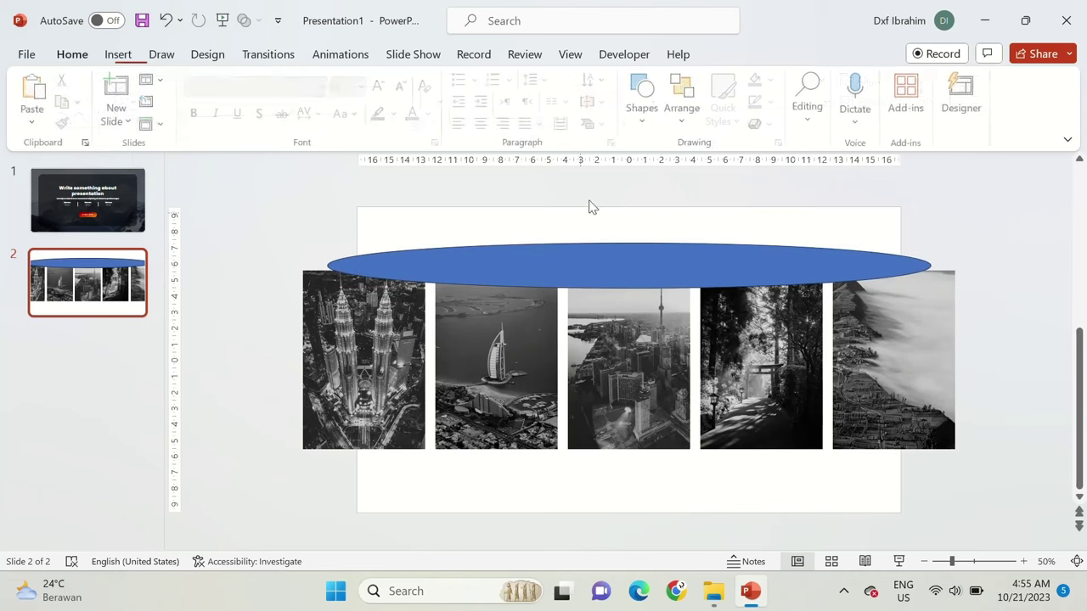
Step: Draw a rectangle along the slide's top edge and Union it with the oval
left_click(643, 95)
left_click(704, 162)
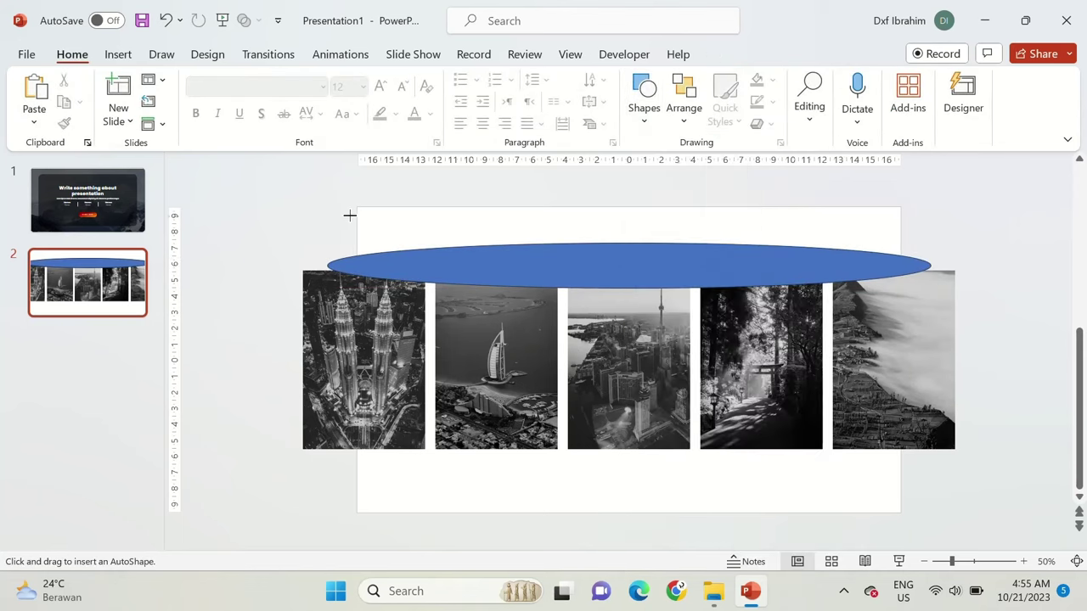
left_click_drag(358, 206, 899, 264)
left_click(831, 253)
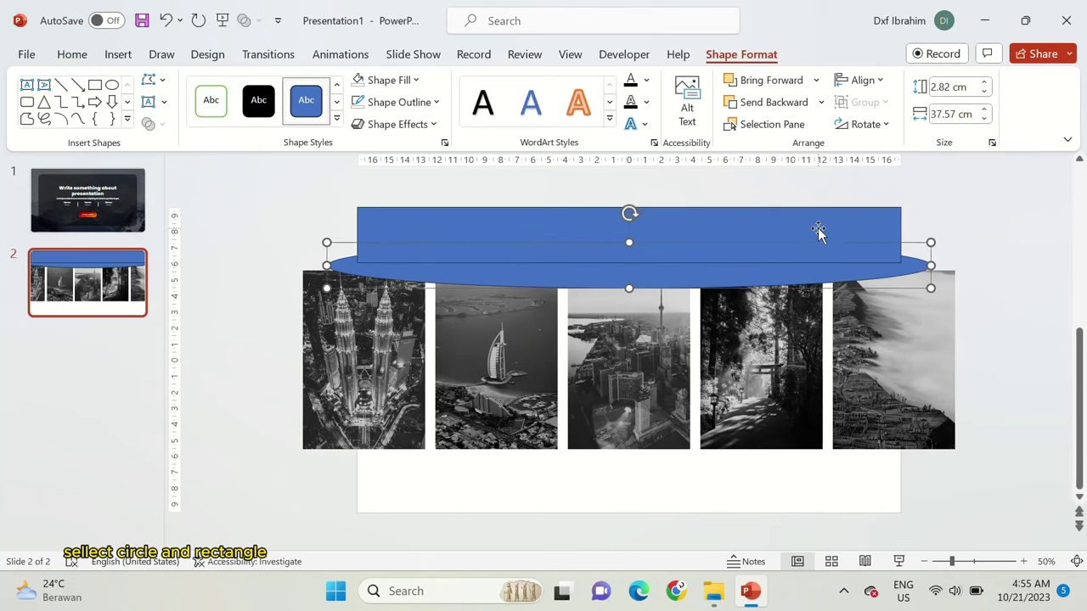
left_click(818, 231, "shift")
left_click(151, 124)
left_click(174, 151)
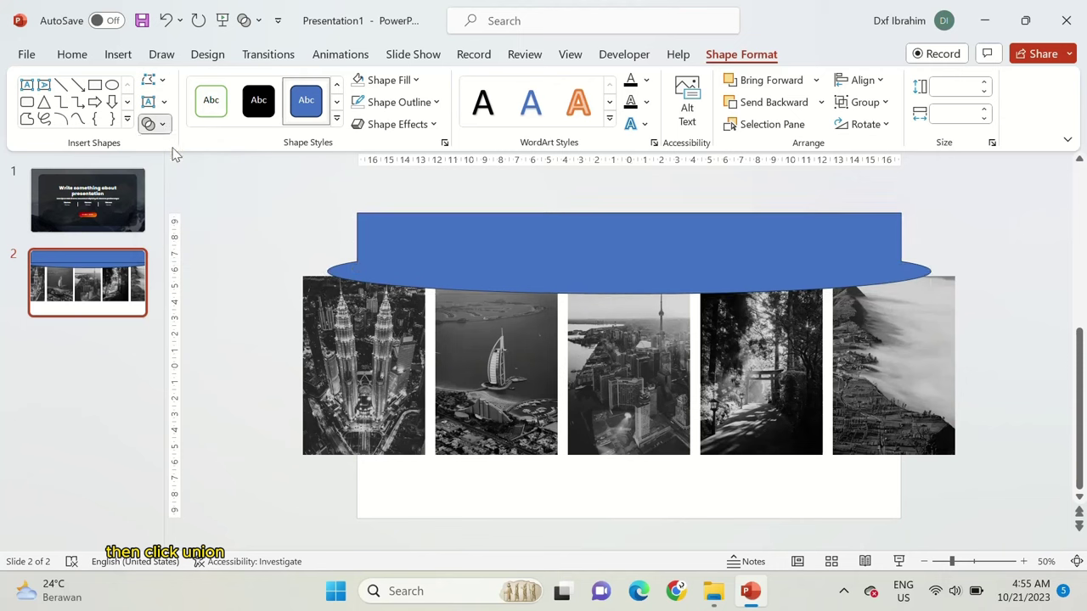
left_click(552, 188)
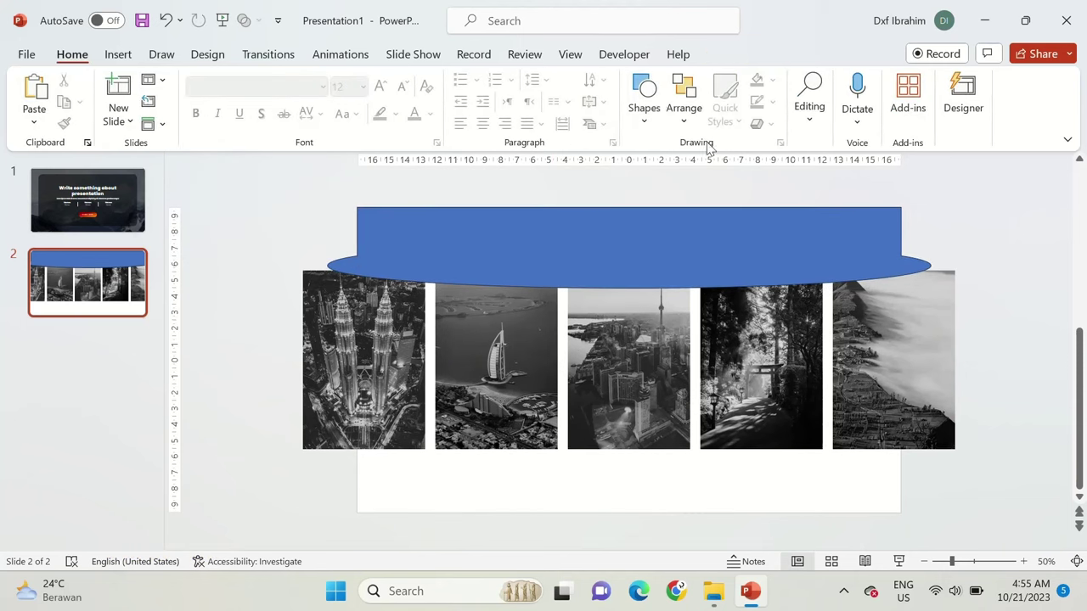
Step: Intersect a new rectangle with the merged shape to make a curved-bottom top banner
left_click(644, 95)
left_click(706, 161)
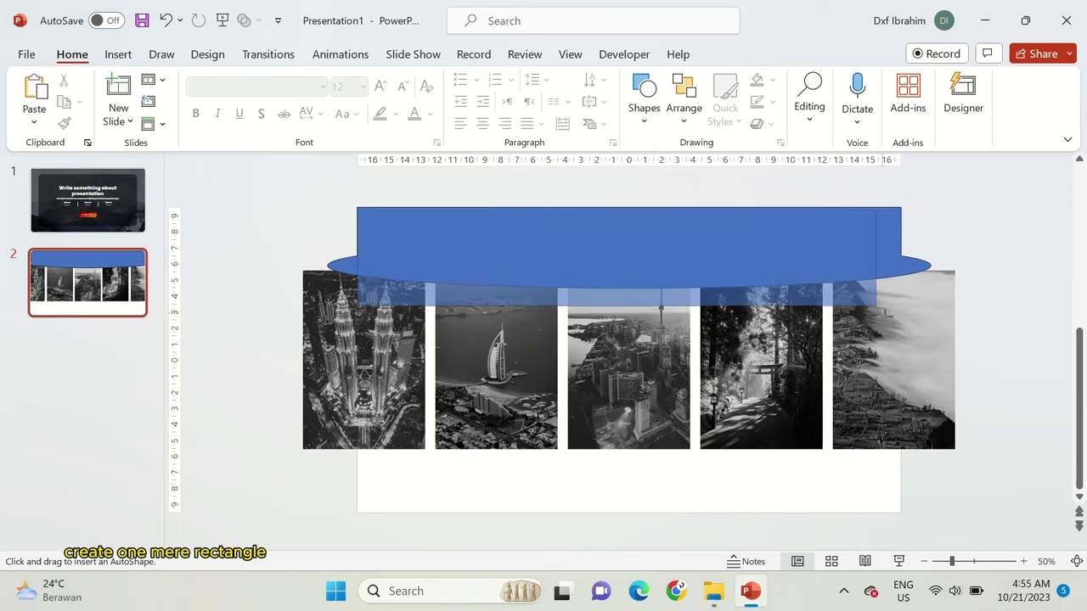
left_click_drag(813, 272, 900, 334)
left_click(916, 270)
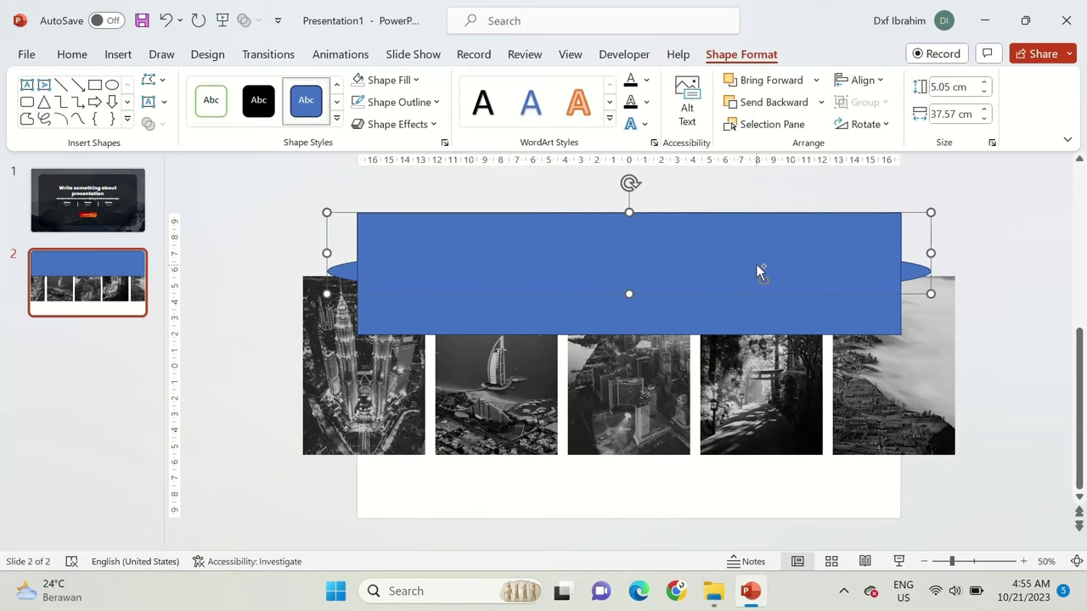
left_click(759, 271, "shift")
left_click(163, 125)
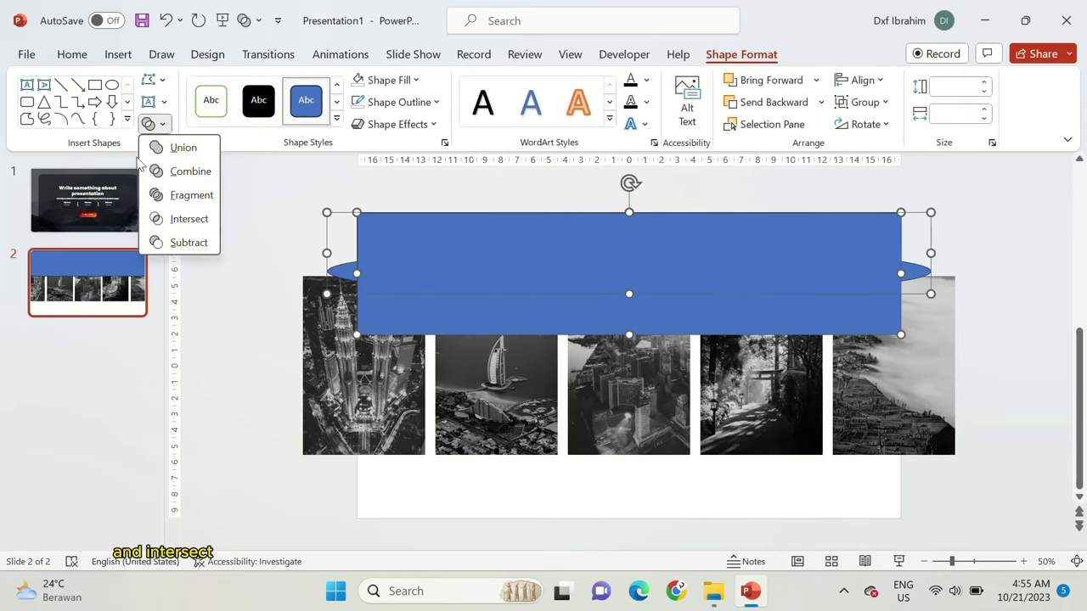
left_click(188, 220)
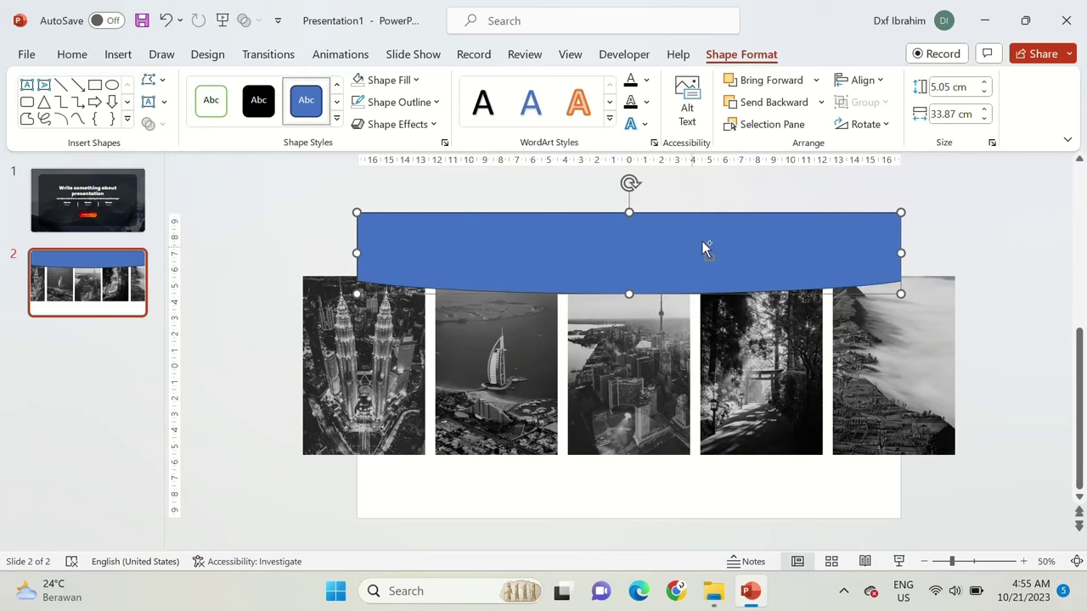
Step: Copy the banner, flip it vertically at the slide bottom, and Union both banners
left_click_drag(703, 247, 701, 416)
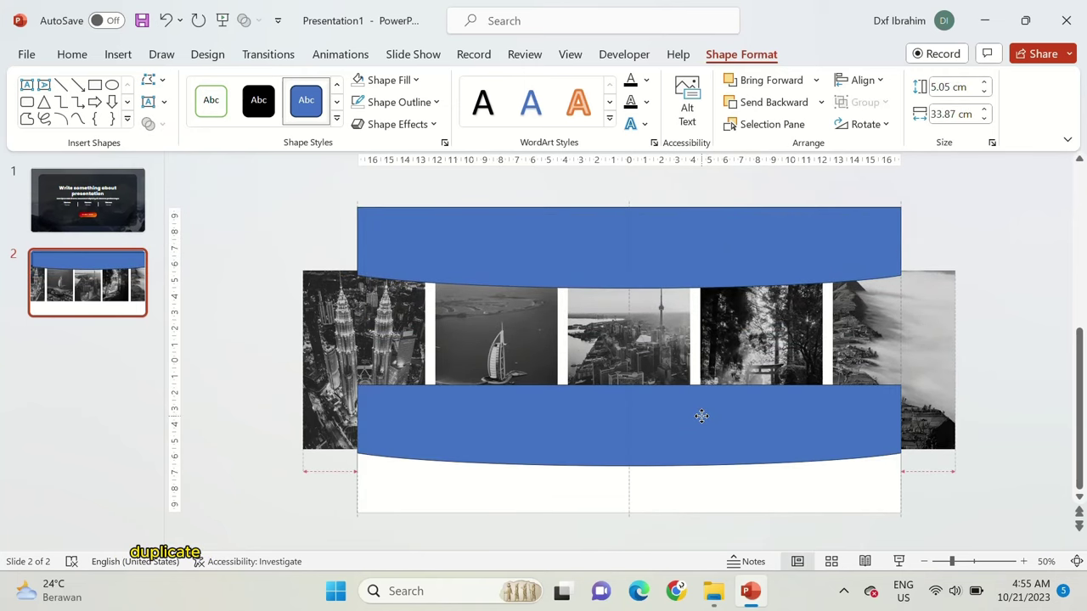
left_click(861, 125)
left_click(857, 188)
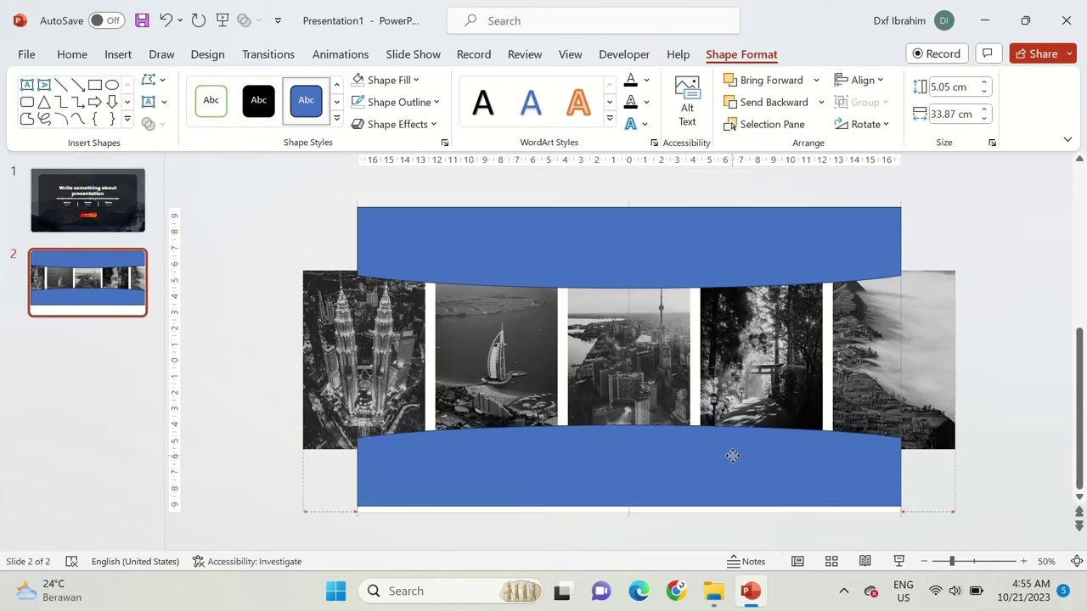
left_click_drag(720, 419, 721, 466)
left_click(677, 243, "shift")
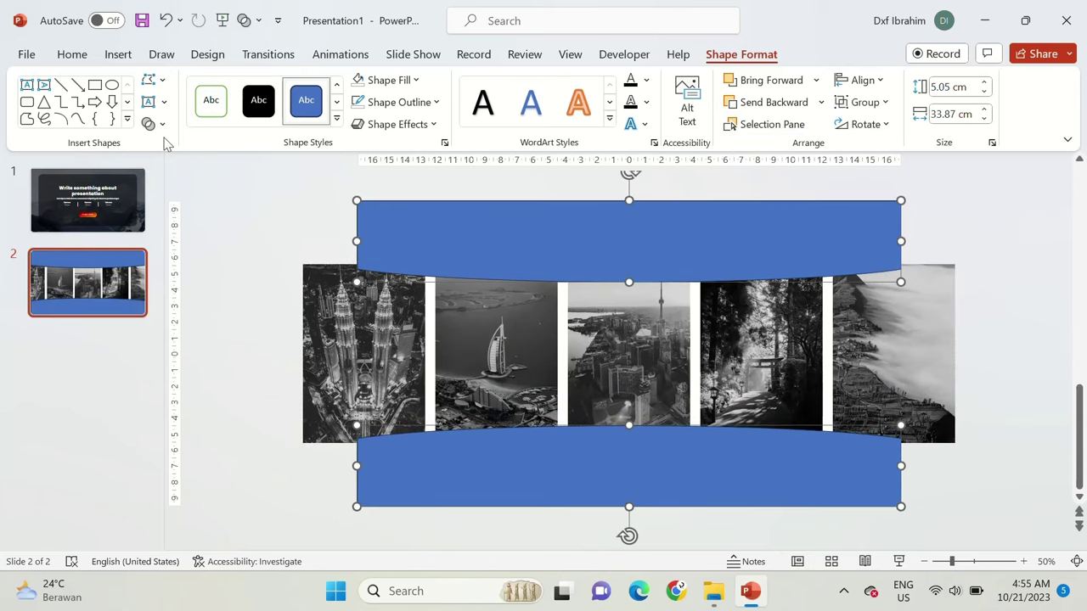
left_click(148, 124)
left_click(160, 146)
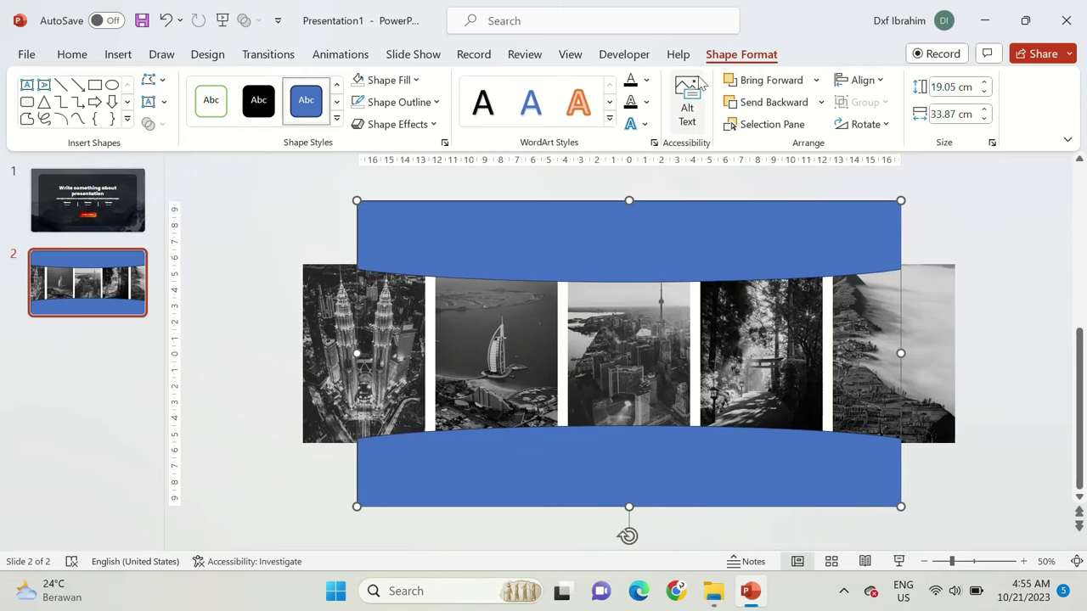
Step: Fill the combined banner shape white
left_click(378, 80)
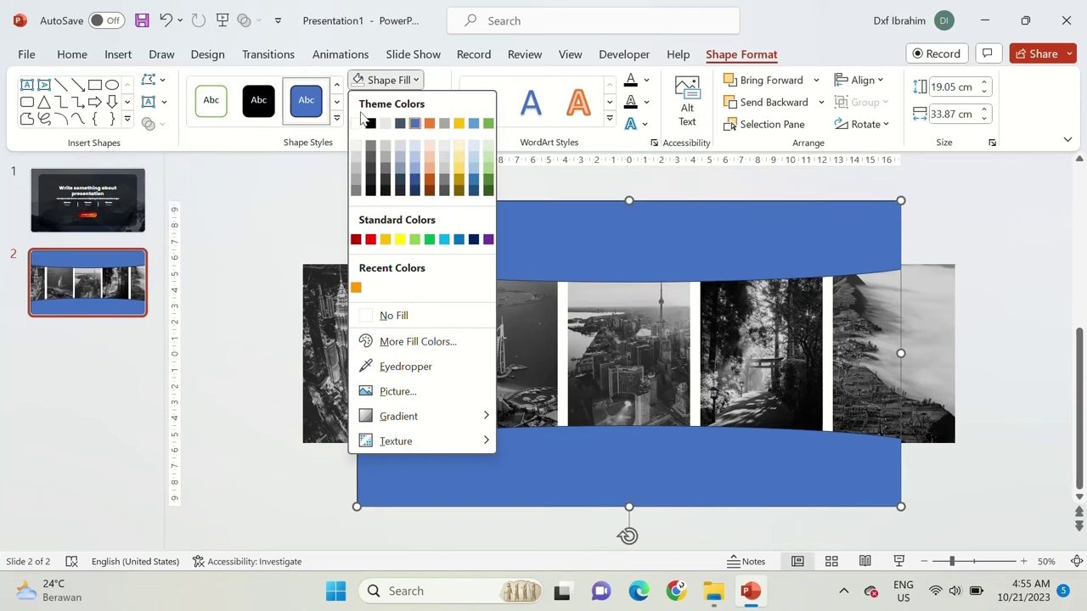
left_click(359, 124)
left_click(327, 203)
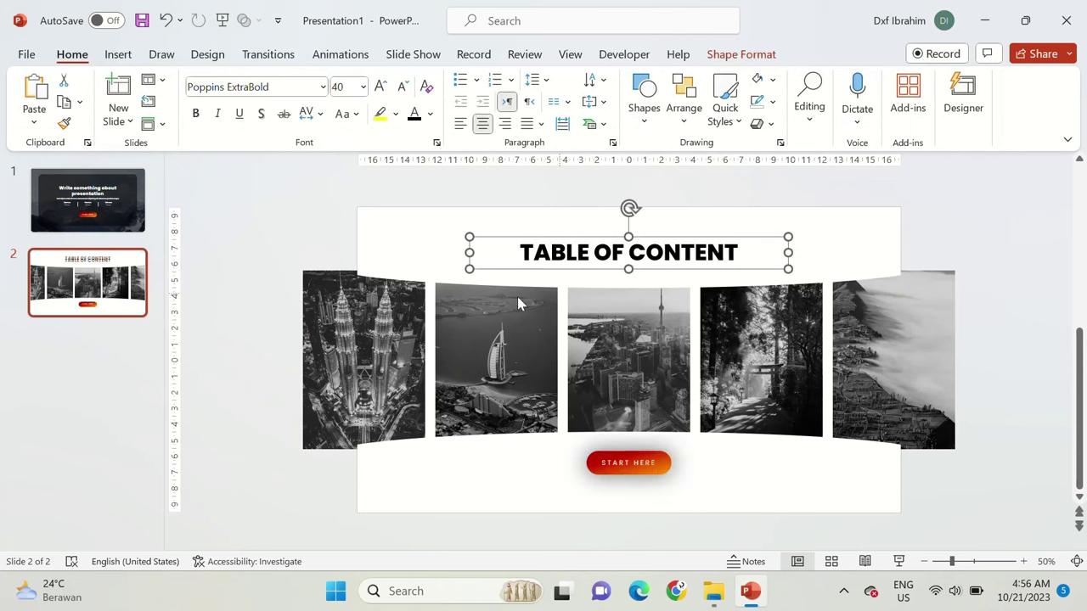
Step: Switch slide 2 to the 2_Title Slide layout
left_click(263, 265)
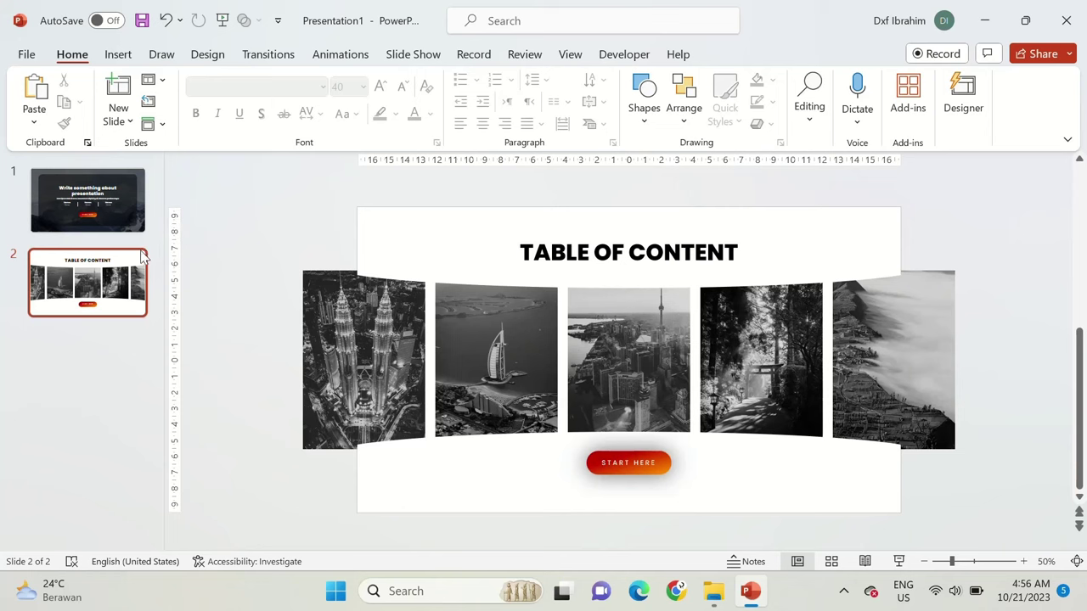
left_click(151, 79)
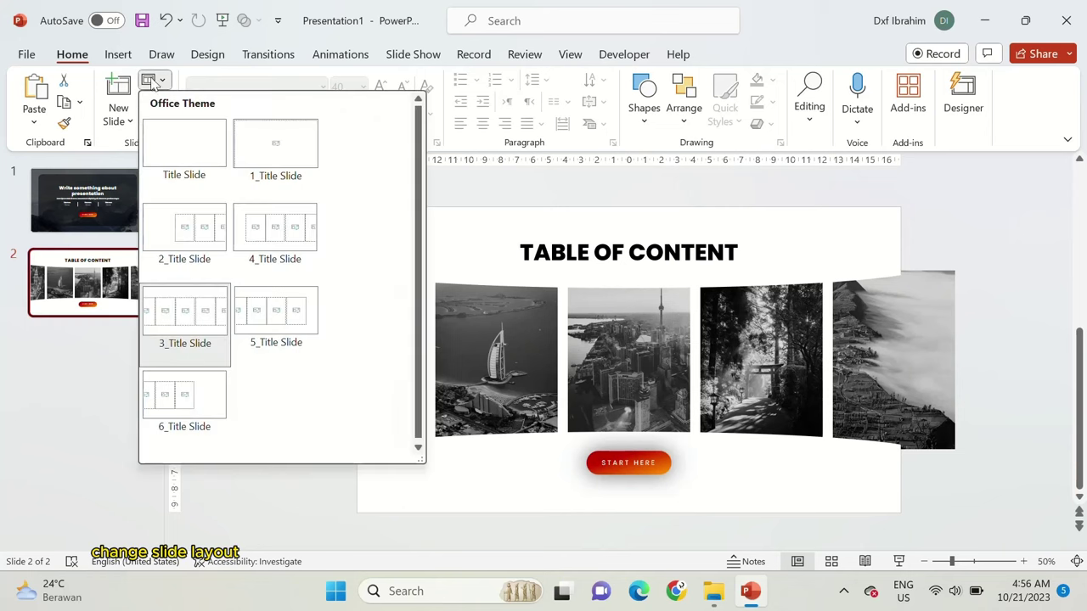
left_click(189, 225)
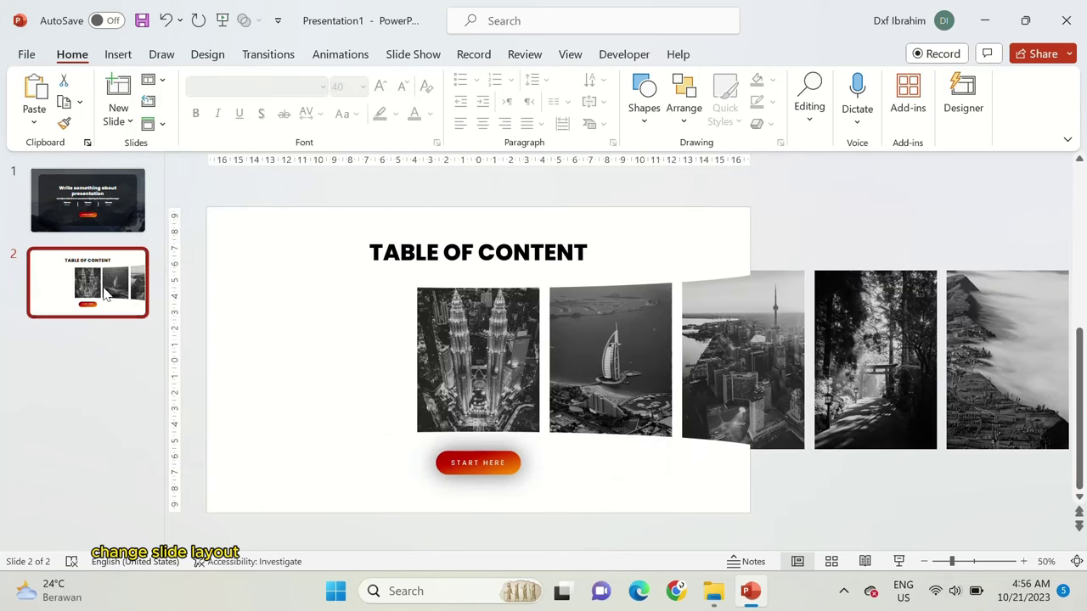
Step: Add slides 3 and 4, each with the next shifted carousel layout
key("ctrl+d")
left_click(153, 81)
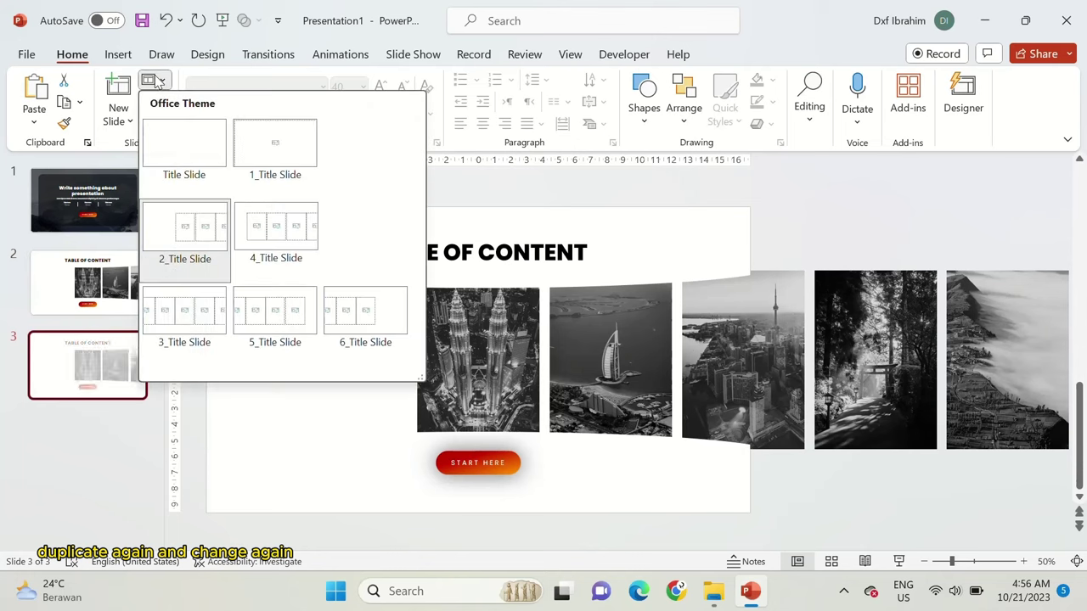
left_click(262, 238)
left_click(88, 376)
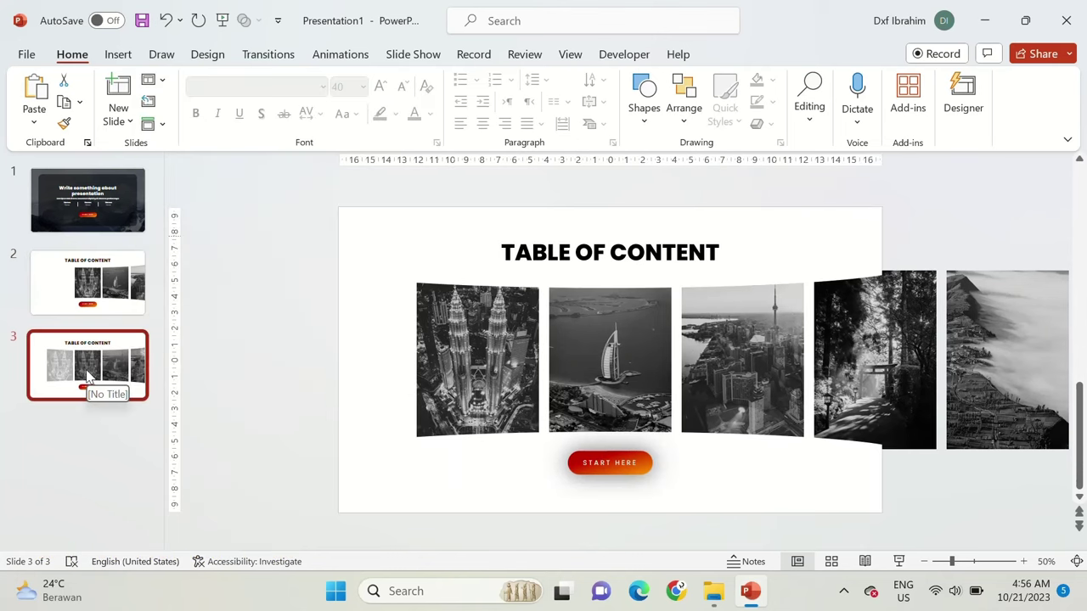
key("ctrl+d")
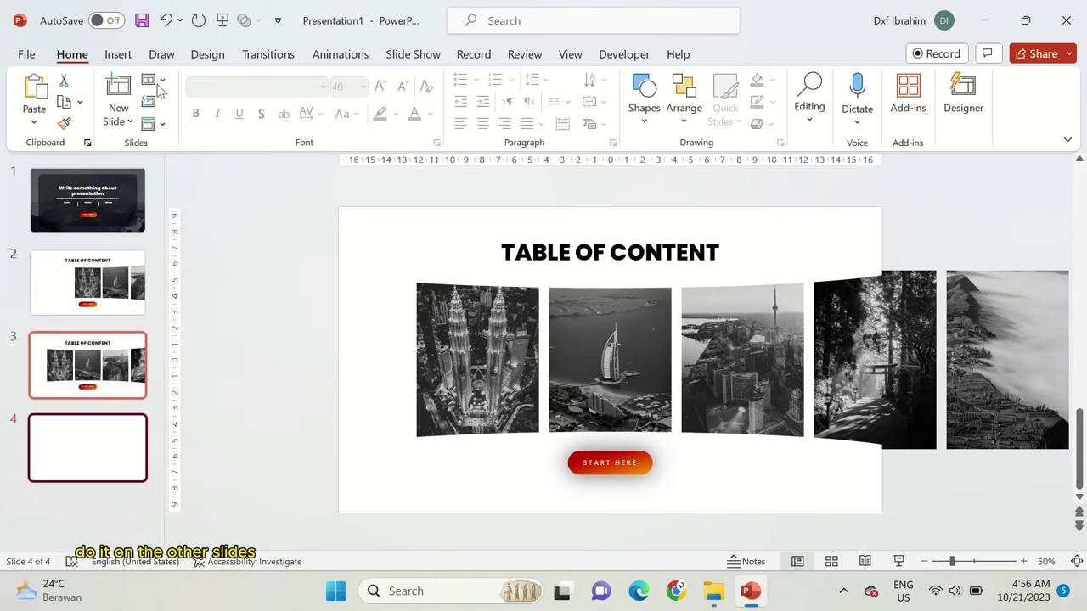
left_click(159, 83)
left_click(248, 255)
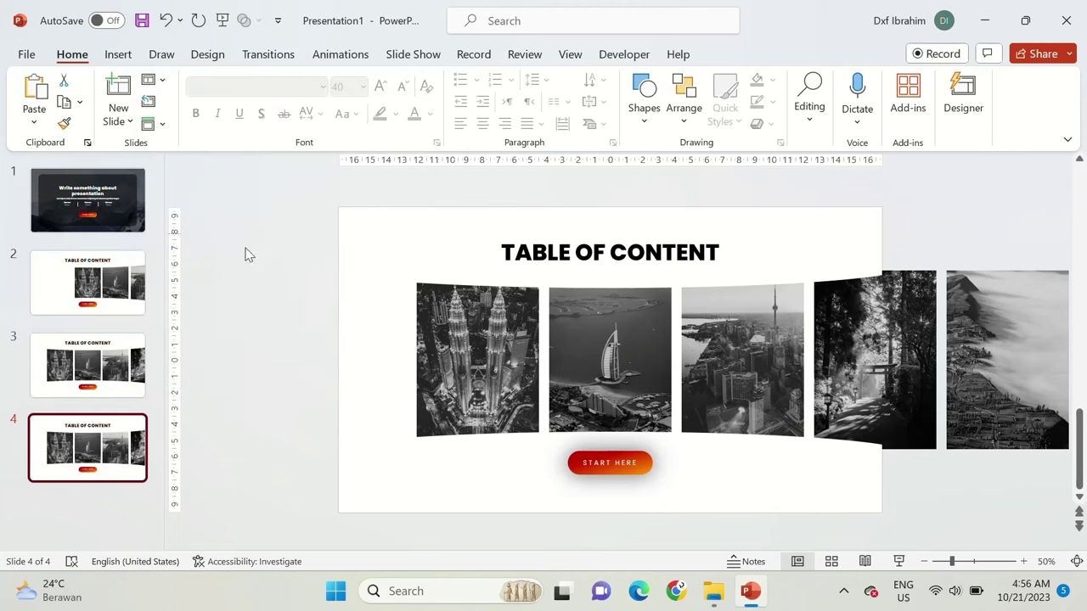
Step: Add slides 5 and 6 with the 5_Title Slide and 6_Title Slide layouts
key("ctrl+d")
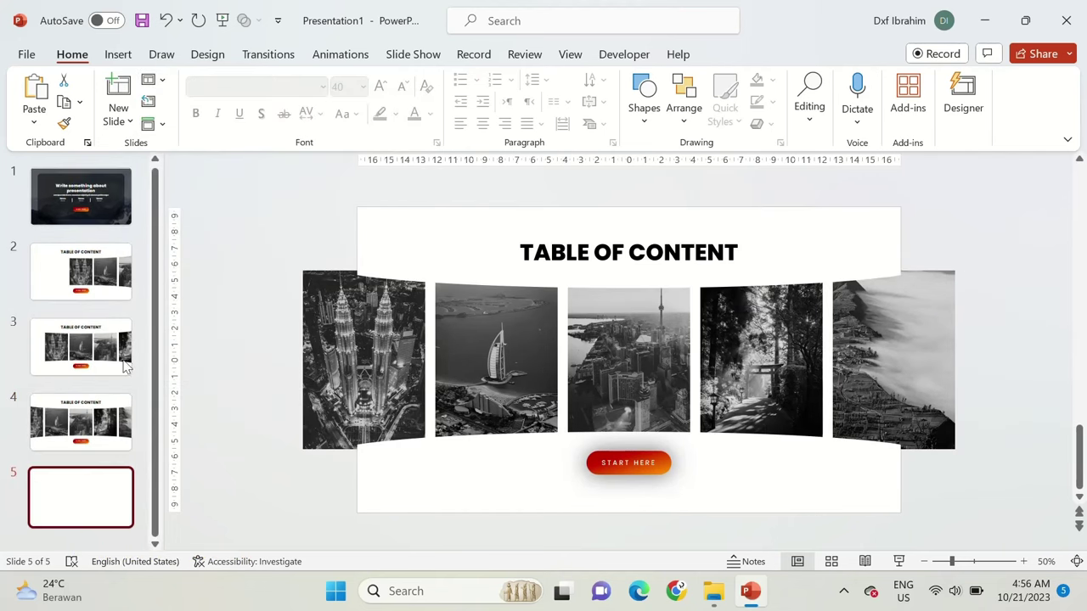
left_click(157, 80)
left_click(172, 304)
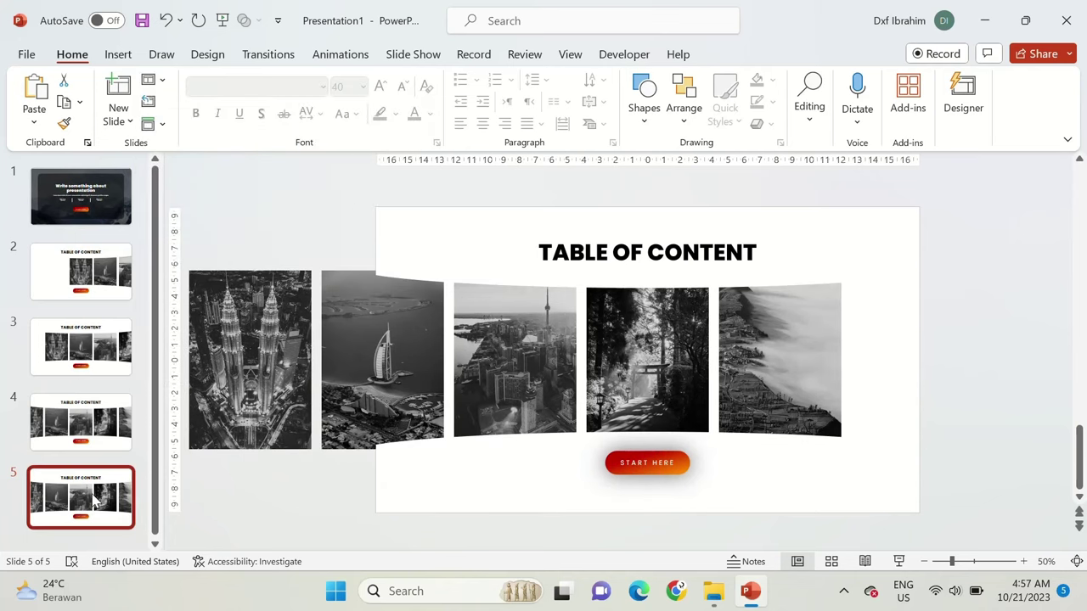
key("Return")
left_click(158, 78)
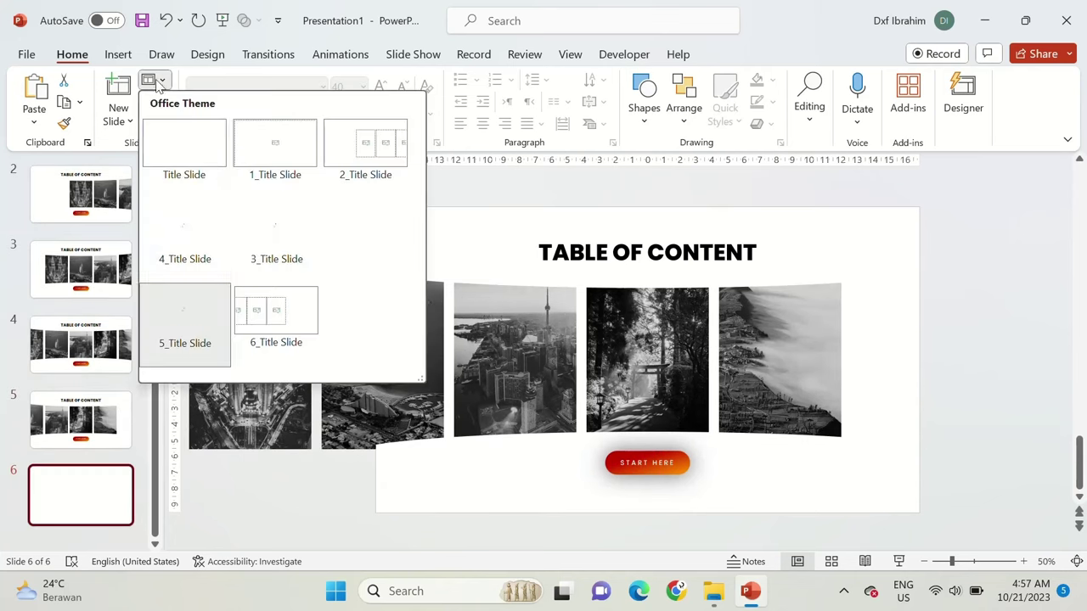
left_click(274, 307)
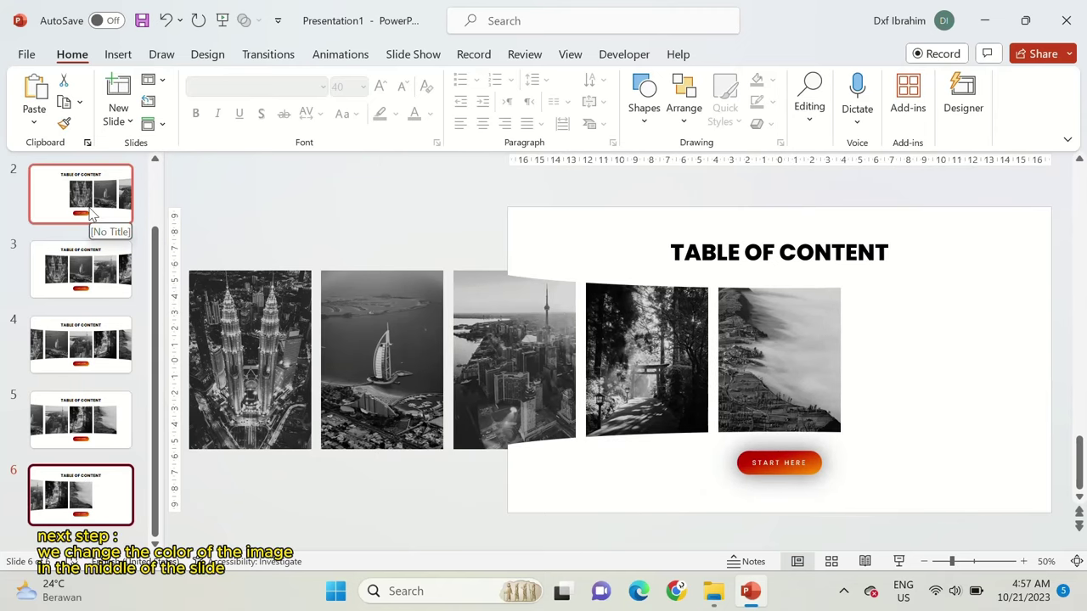
Step: On slide 2, set the centre Petronas towers picture to No Recolor and select its button label
left_click(92, 214)
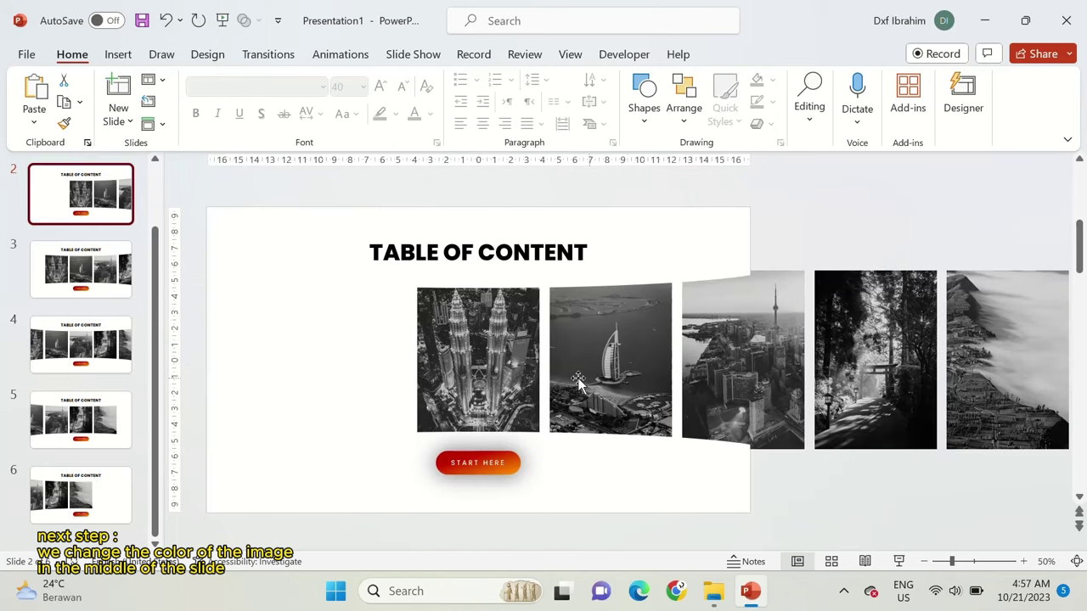
left_click(475, 367)
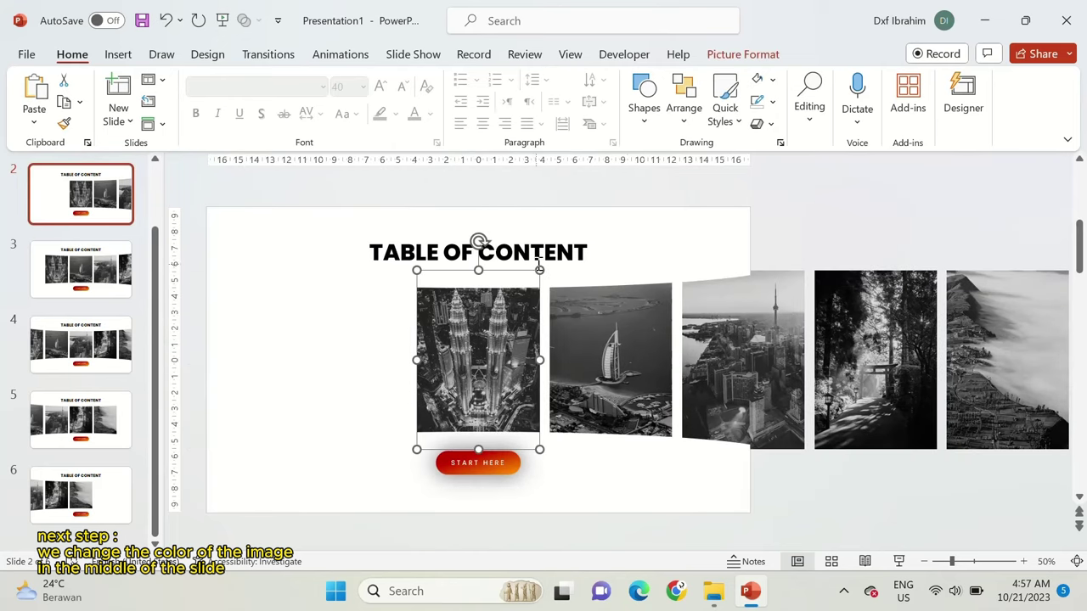
left_click(724, 56)
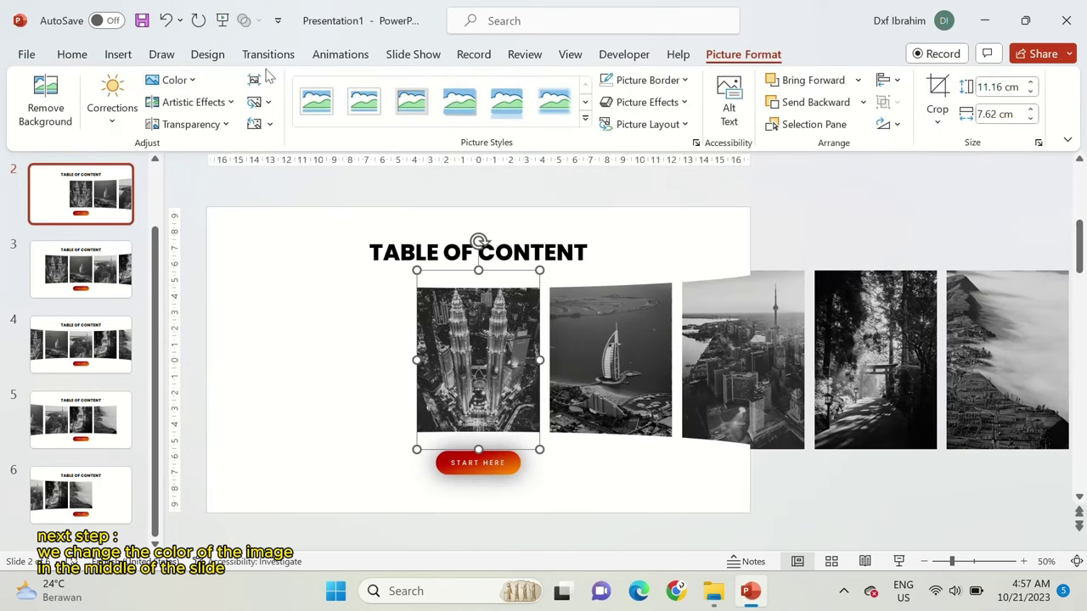
left_click(174, 80)
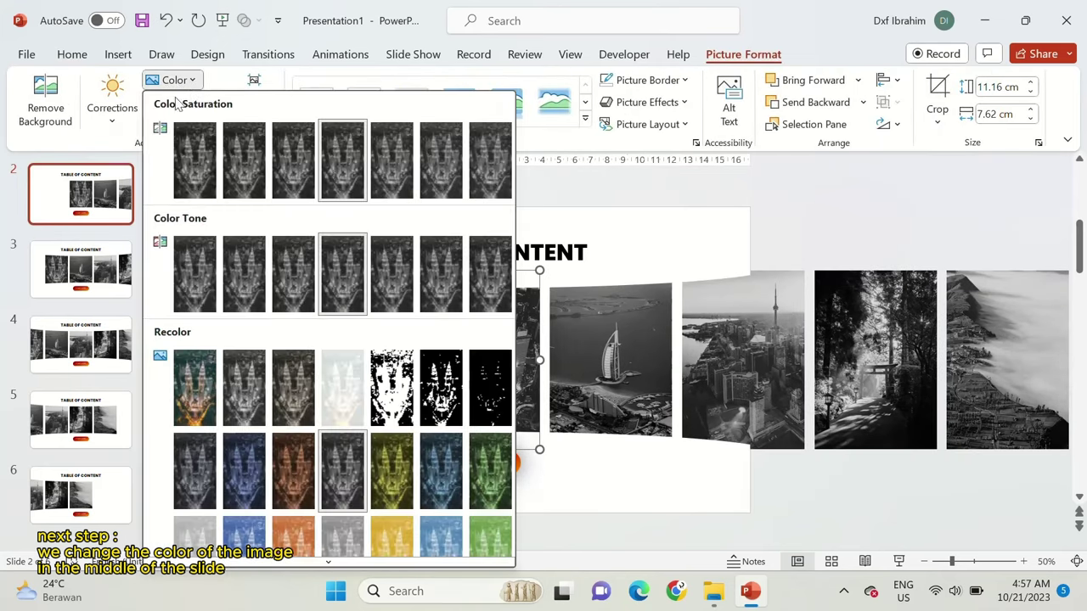
left_click(183, 375)
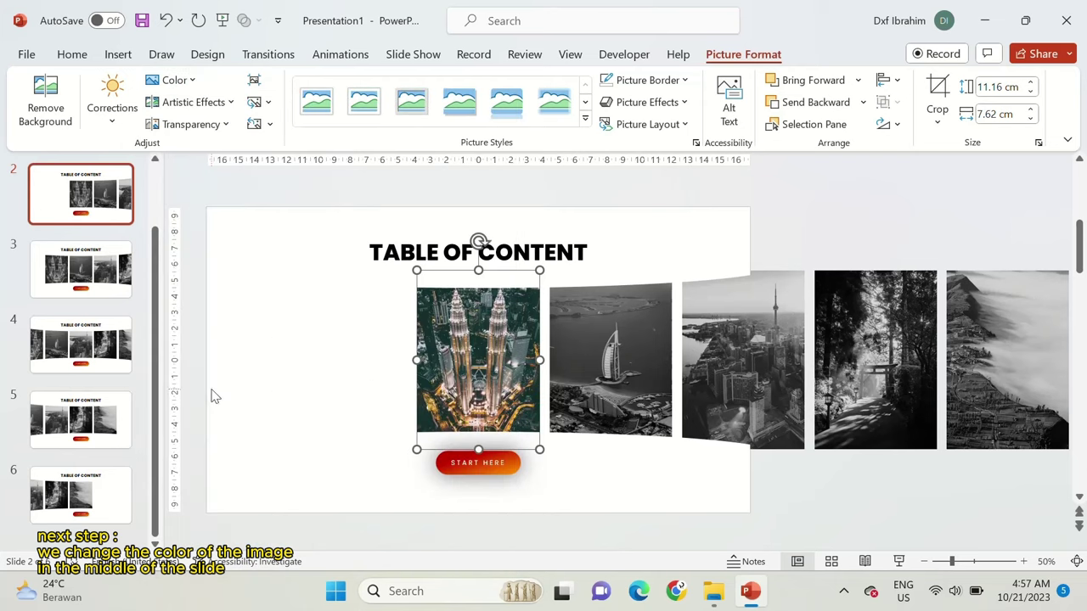
left_click(467, 469)
triple_click(471, 459)
type("MALAYSIA")
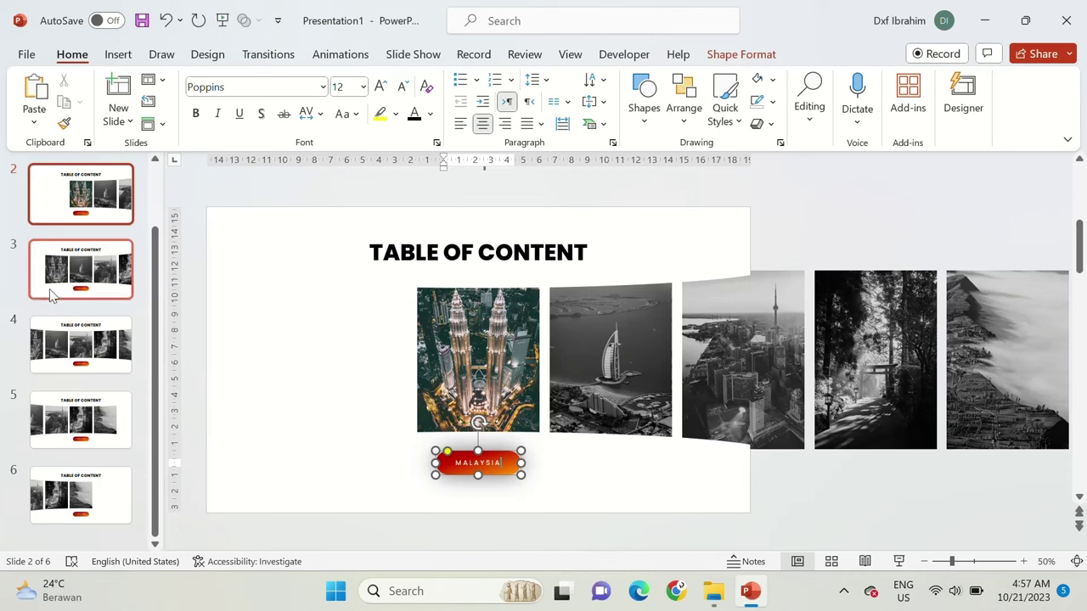
Step: On slide 3, restore the Burj Al Arab picture's colour and relabel the button DUBAY
left_click(49, 293)
left_click(586, 371)
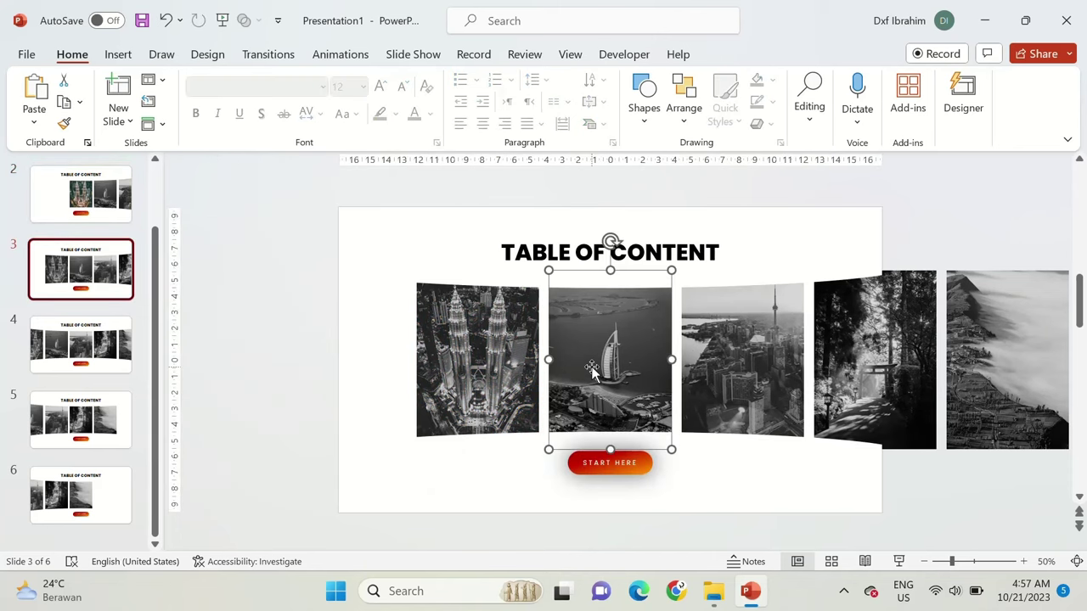
left_click(740, 59)
left_click(169, 80)
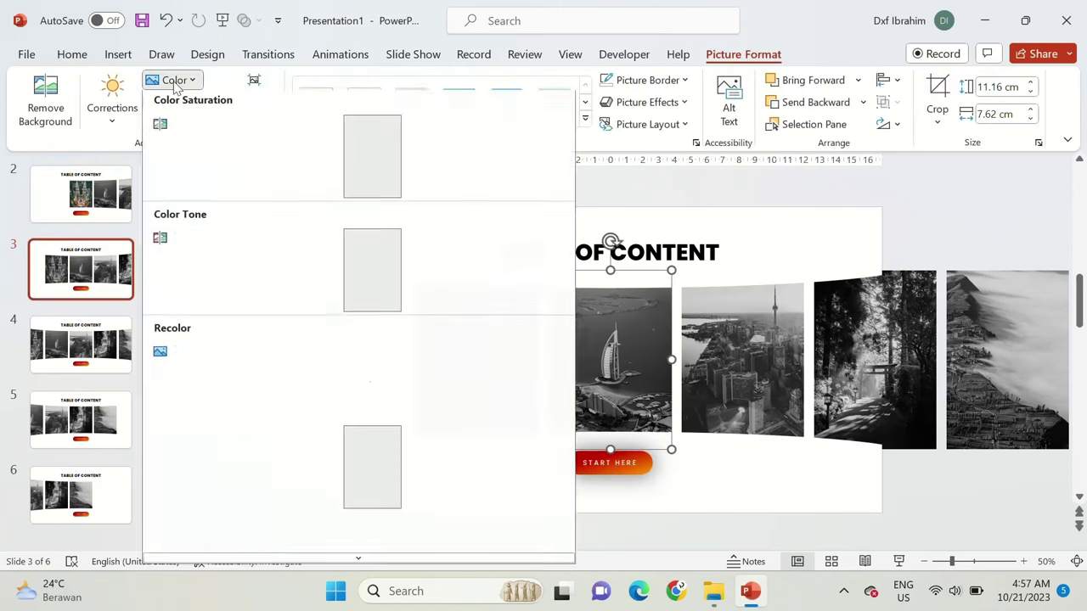
left_click(192, 393)
left_click(606, 466)
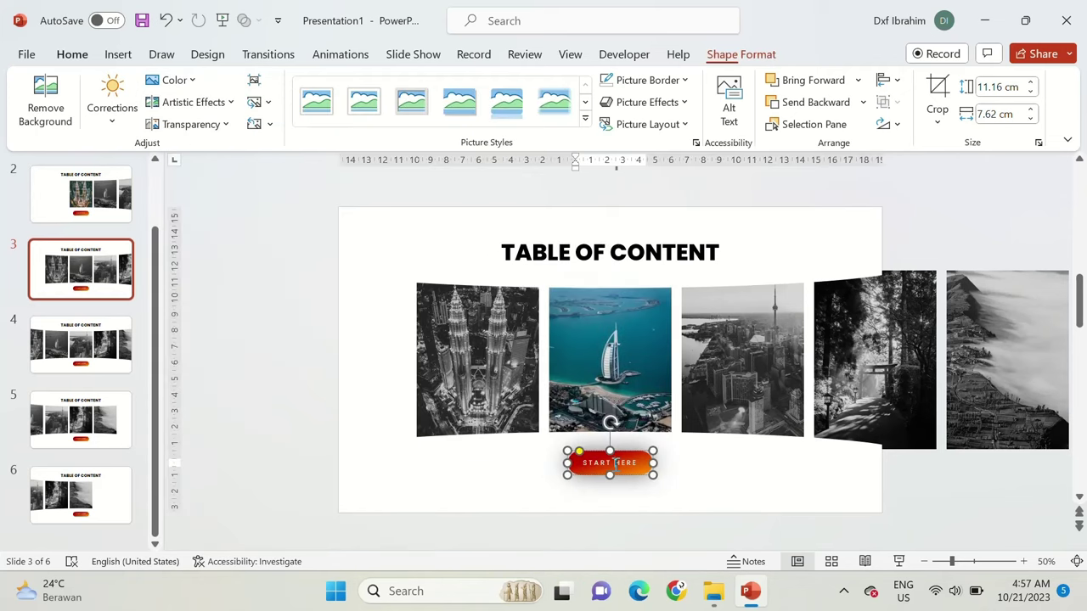
triple_click(608, 465)
type("DUBAI")
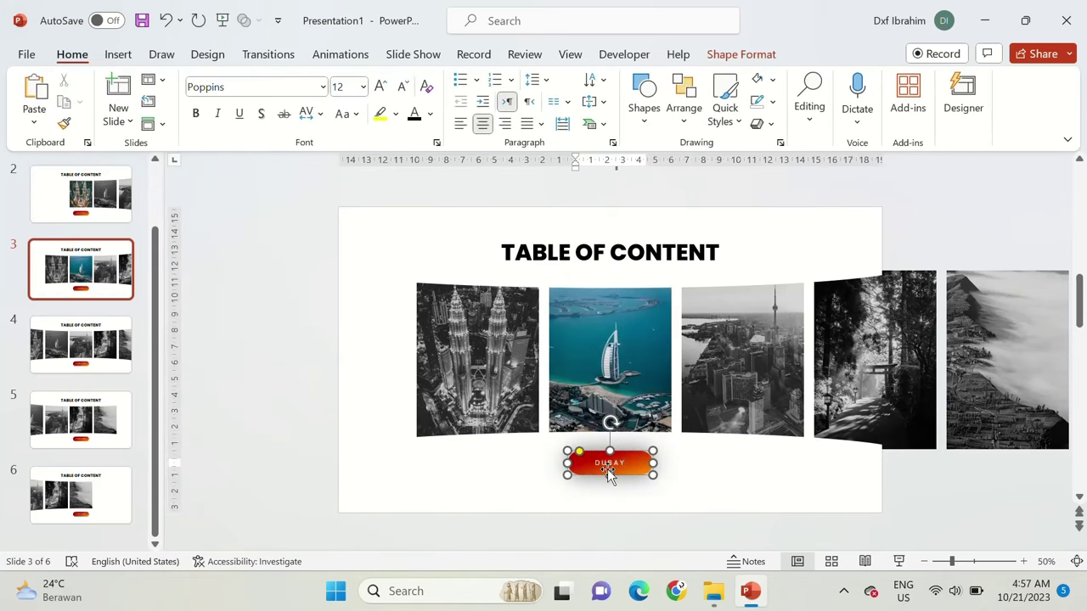
Step: On slide 4, restore the city tower picture's colour and select the button for the CANADA label
left_click(79, 371)
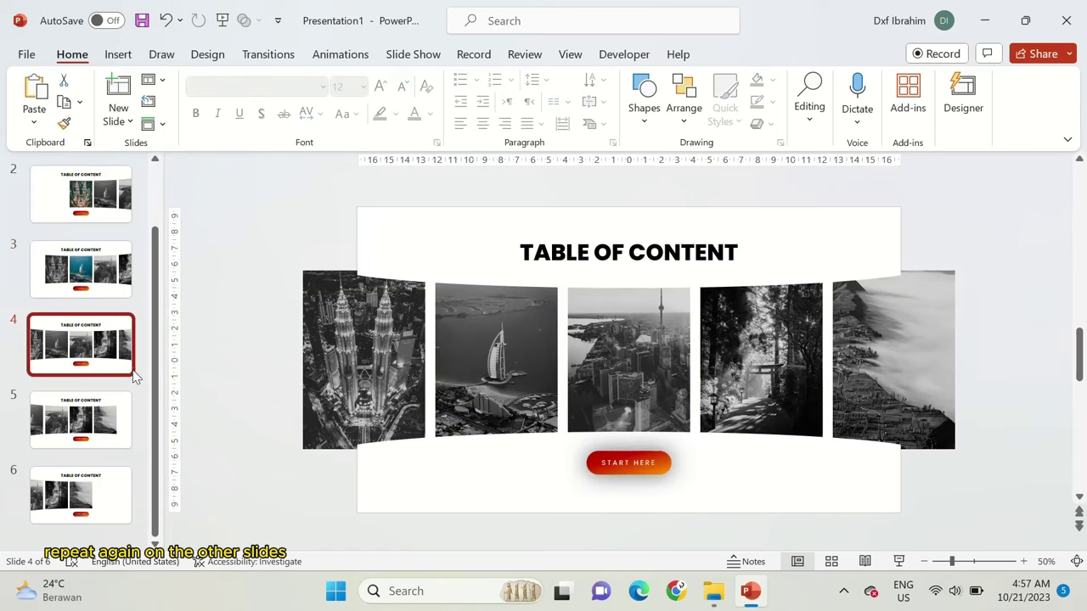
left_click(641, 371)
left_click(710, 54)
left_click(174, 80)
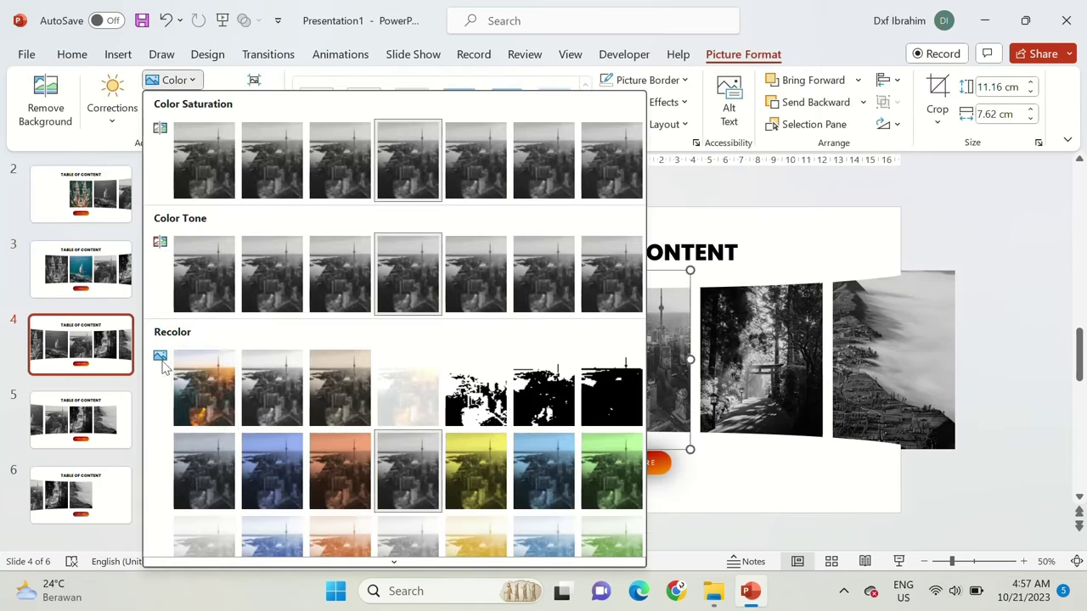
left_click(161, 361)
left_click(645, 462)
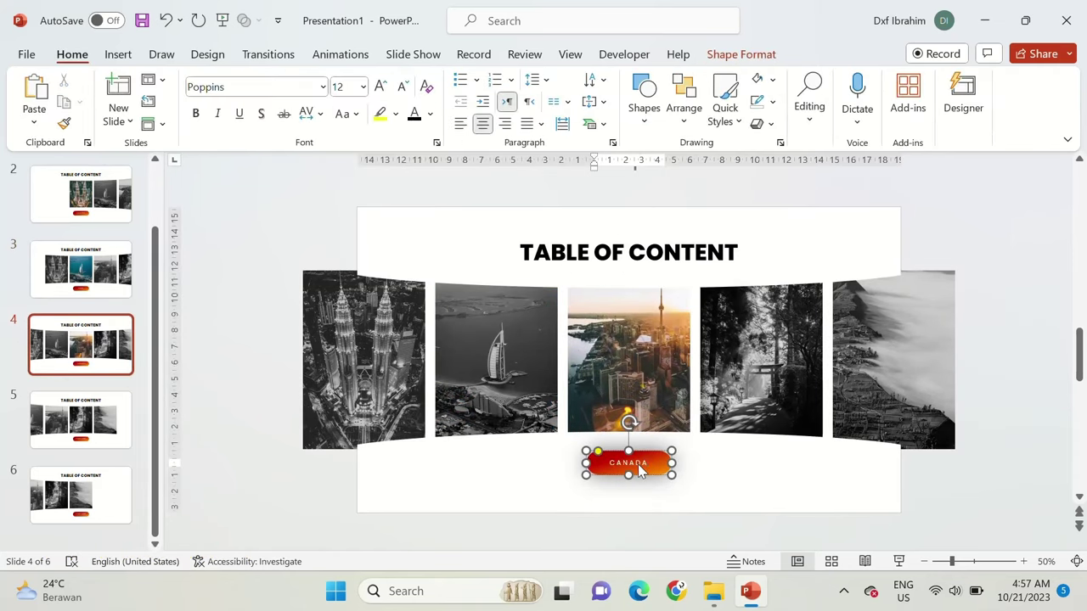
Step: On slide 5, restore the forest gate picture's colour and relabel the button JAPAN
left_click(114, 443)
left_click(624, 374)
left_click(711, 54)
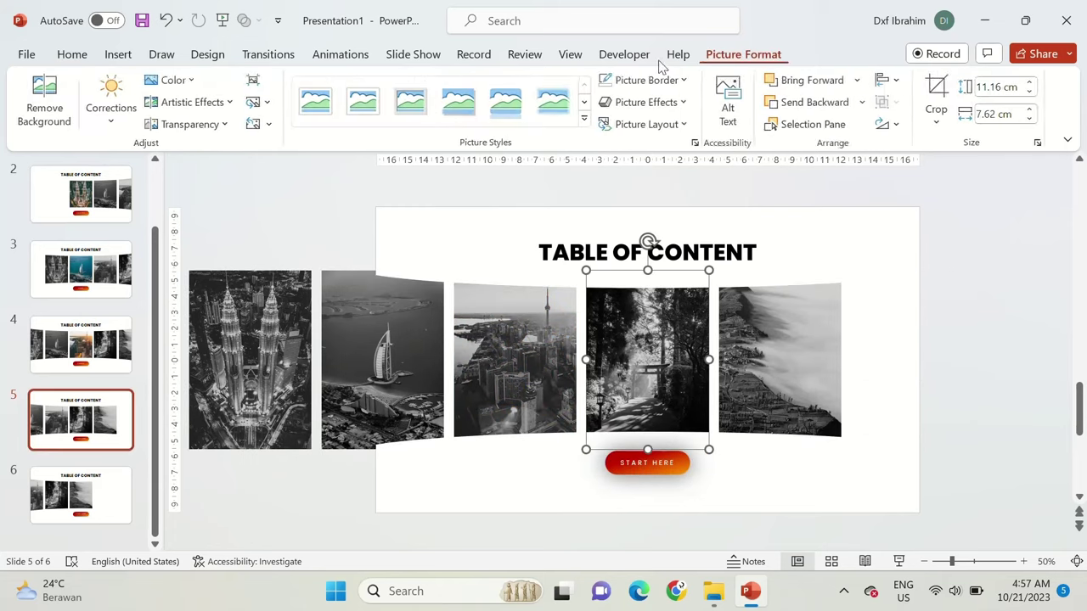
left_click(173, 79)
left_click(189, 382)
left_click(642, 463)
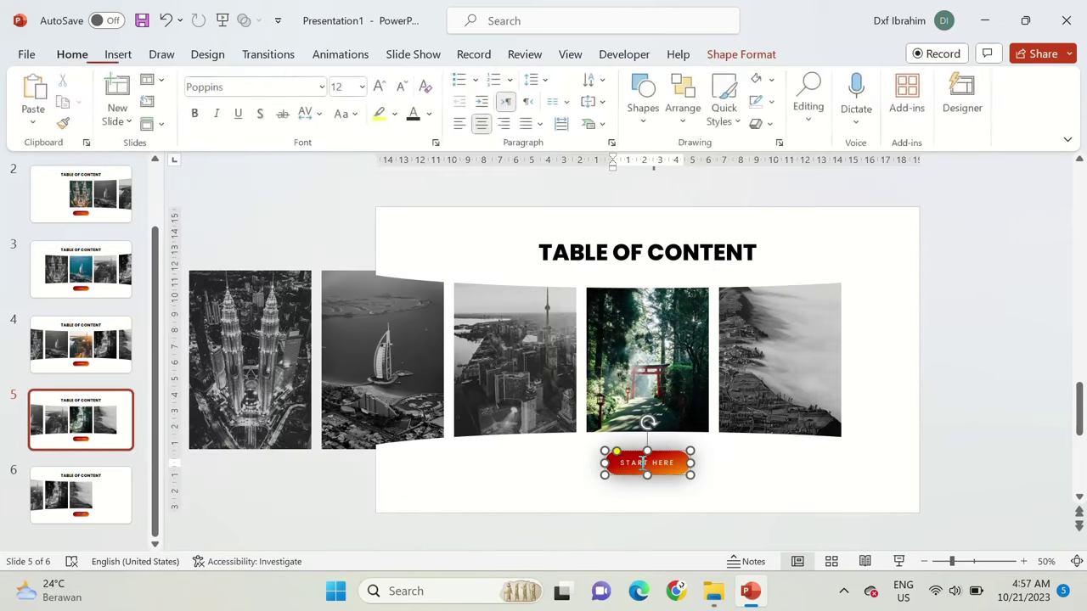
triple_click(642, 463)
type("JAPAN")
Step: On slide 6, recolour the hillside picture, label the button INDONESIA, and add blank slide 7
left_click(114, 493)
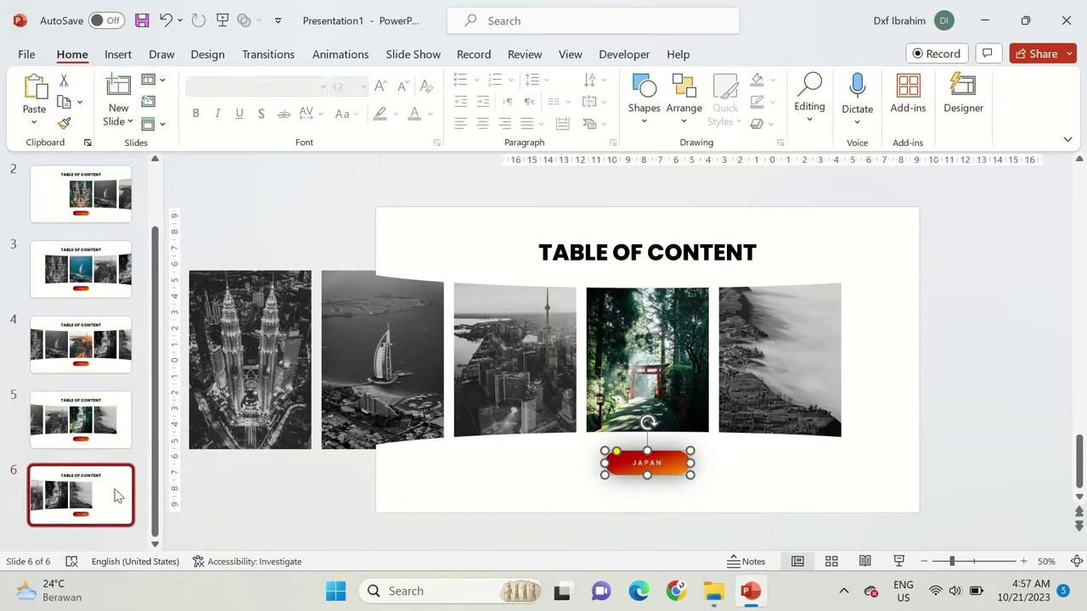
double_click(794, 413)
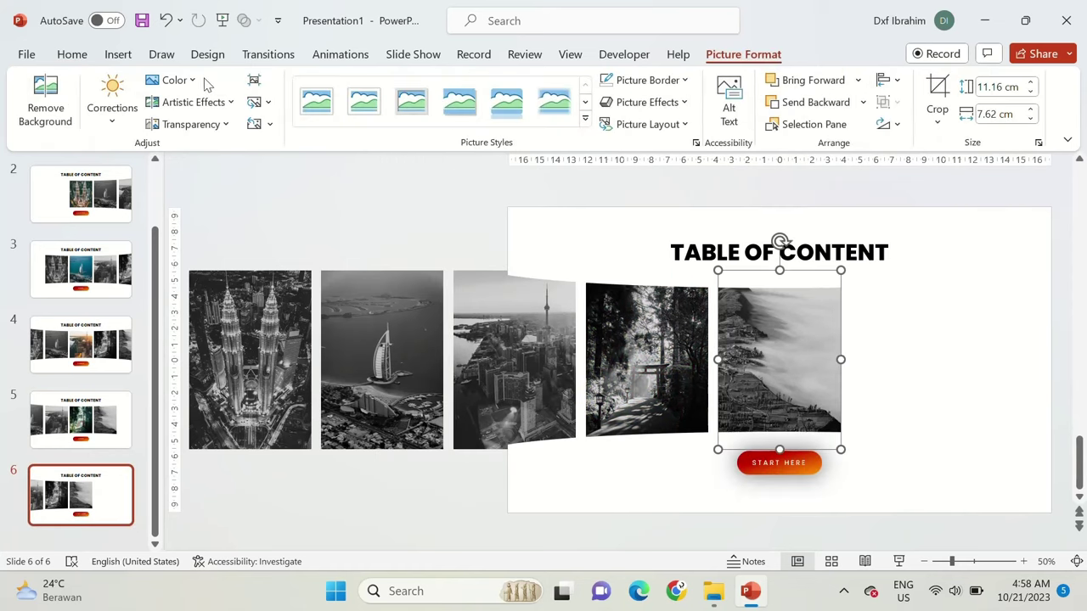
left_click(173, 80)
left_click(191, 386)
left_click(779, 463)
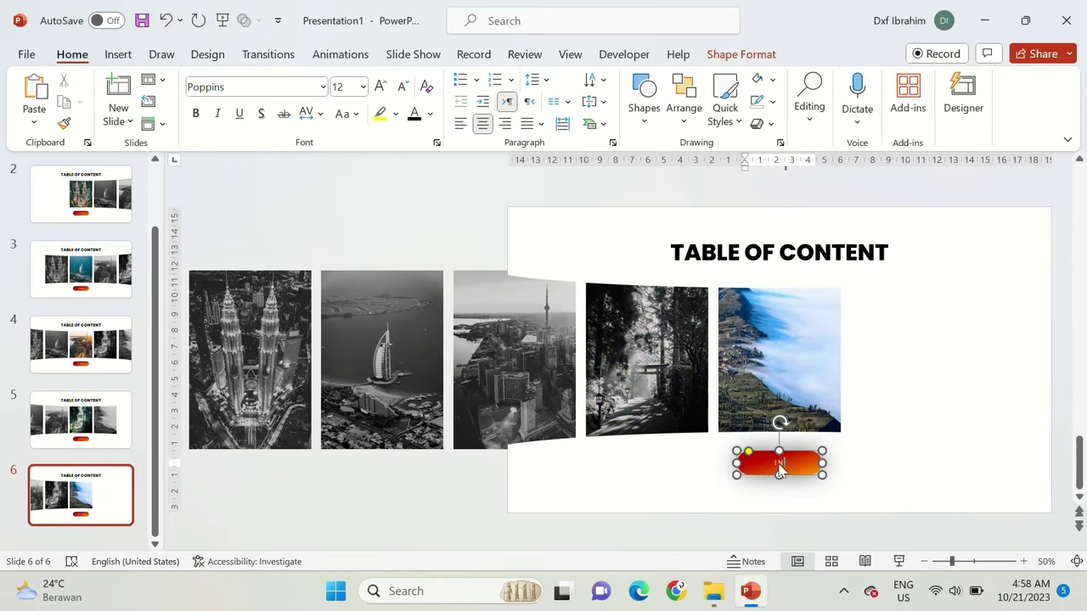
left_click(301, 507)
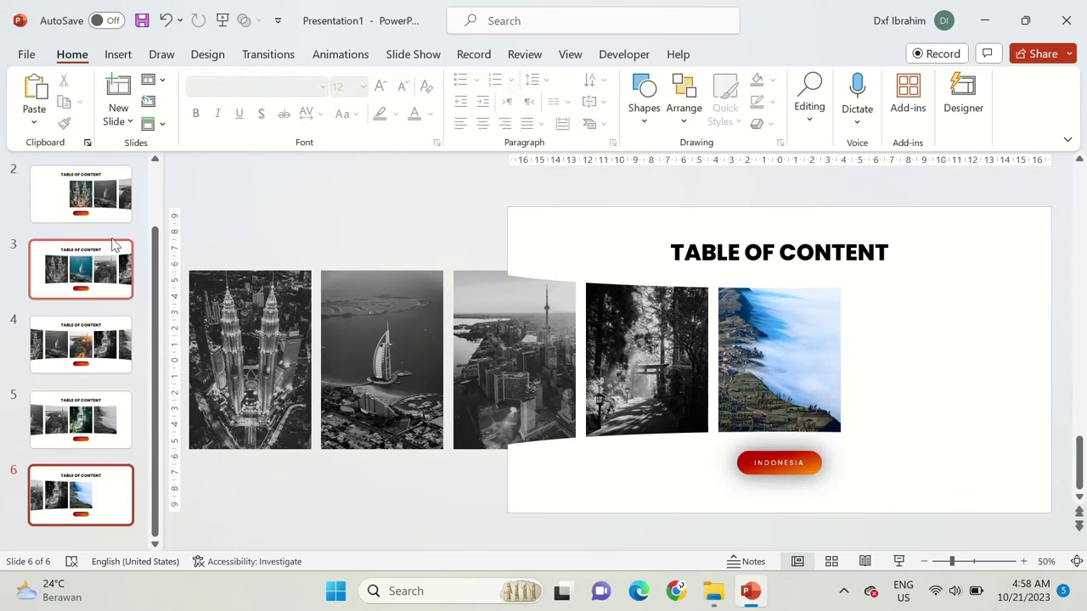
left_click(119, 119)
left_click(156, 189)
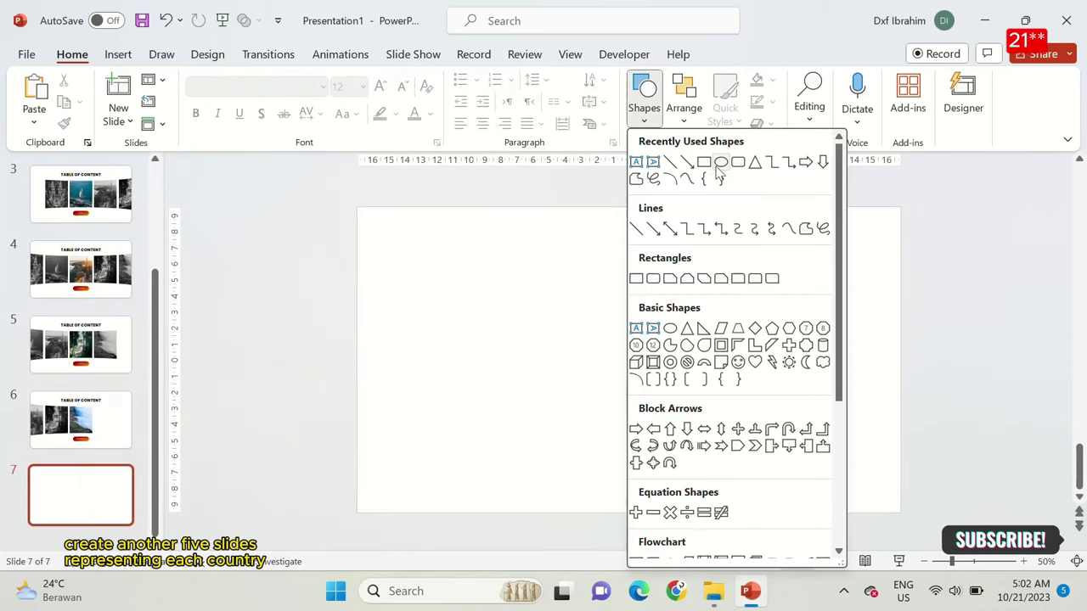
Step: Draw a rectangle over the right half of slide 7 and a rounded rectangle on it
left_click(720, 163)
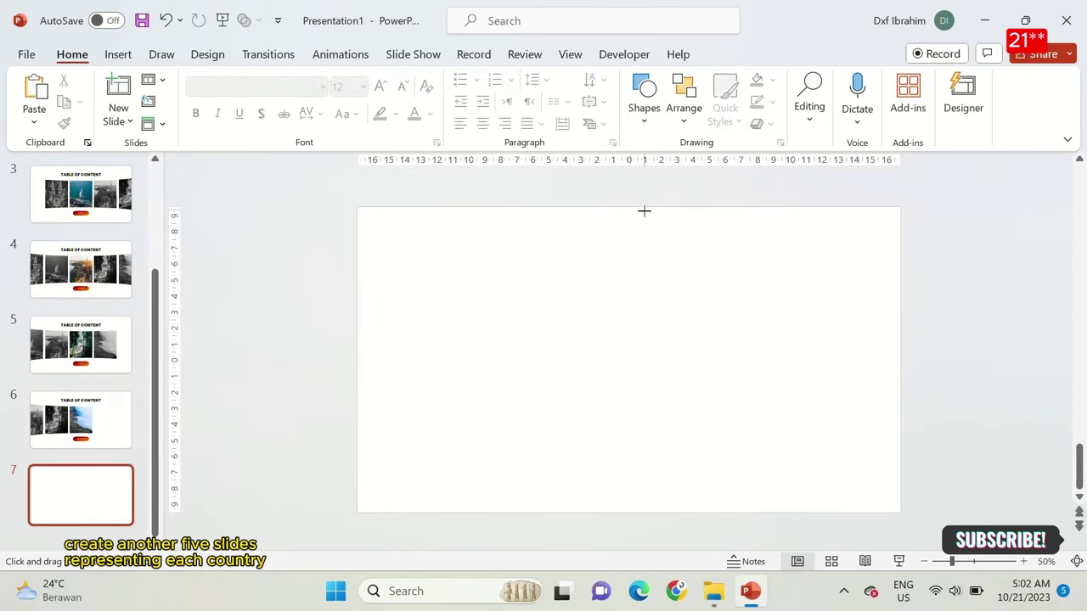
left_click_drag(643, 210, 900, 513)
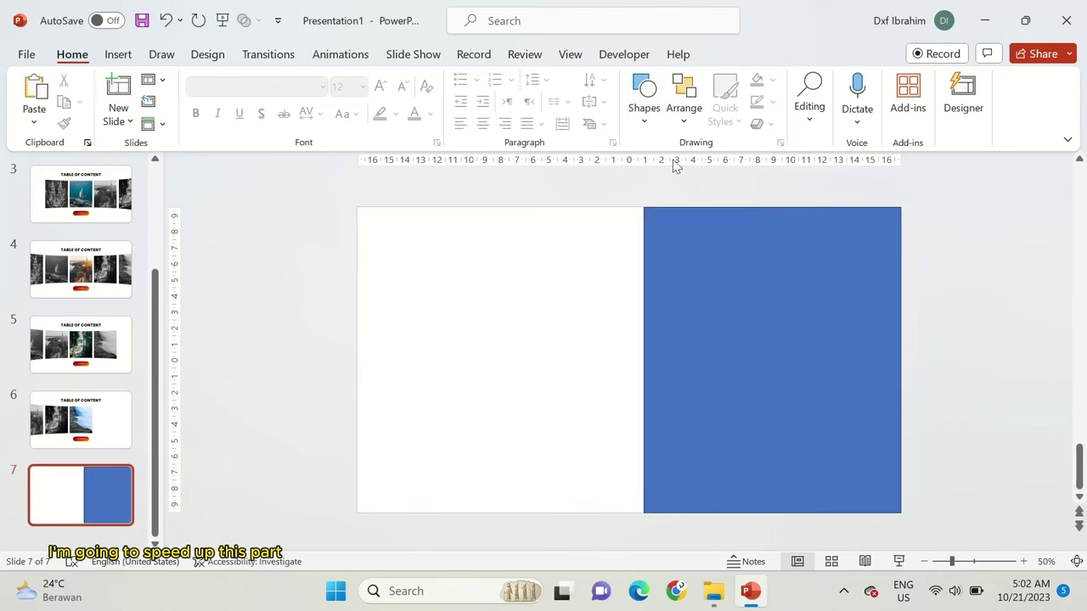
left_click(644, 93)
left_click(656, 274)
left_click_drag(575, 252, 854, 472)
key("Escape")
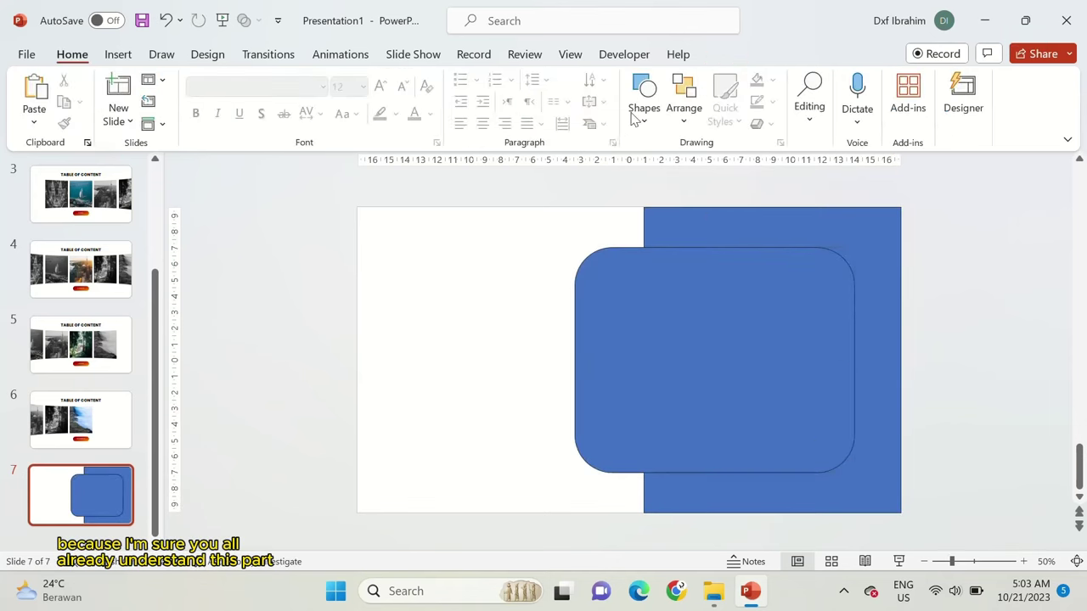
Step: Cut the rounded rectangle's left part away by subtracting a plain rectangle drawn over it
left_click(633, 109)
left_click(642, 276)
left_click_drag(513, 222, 644, 500)
left_click(700, 382)
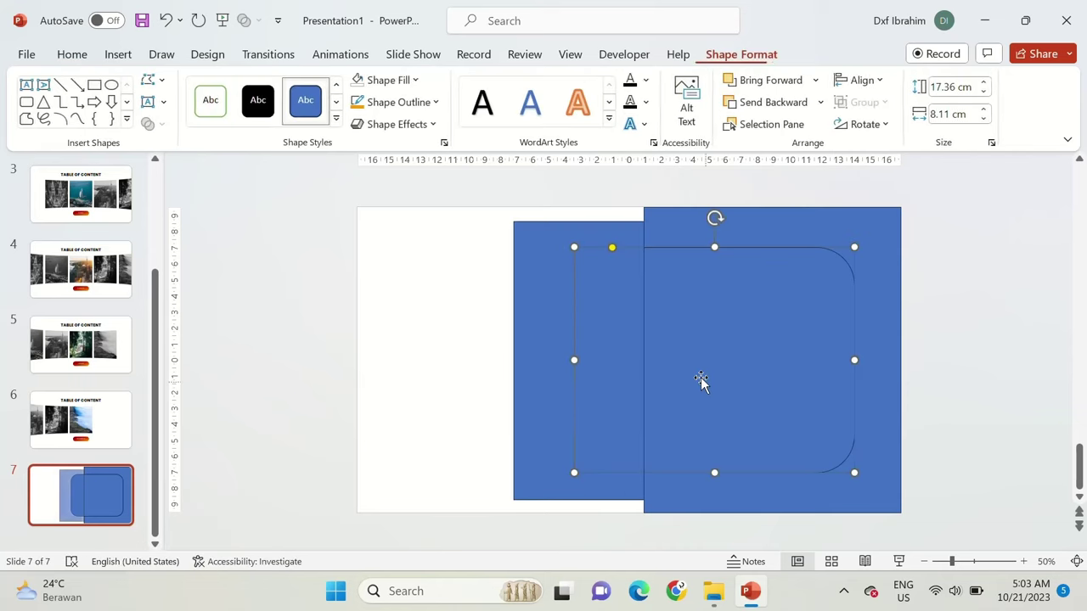
left_click(594, 320, "shift")
left_click(147, 123)
left_click(159, 246)
left_click(402, 315)
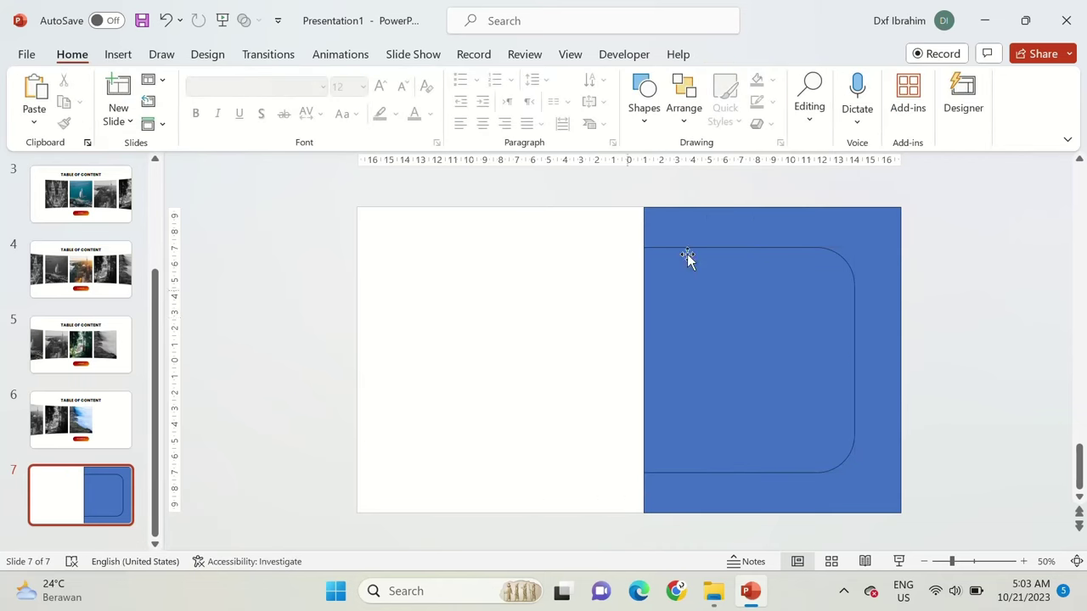
Step: Give the outer square a red-orange gradient fill
left_click(687, 254)
left_click(780, 143)
left_click(877, 332)
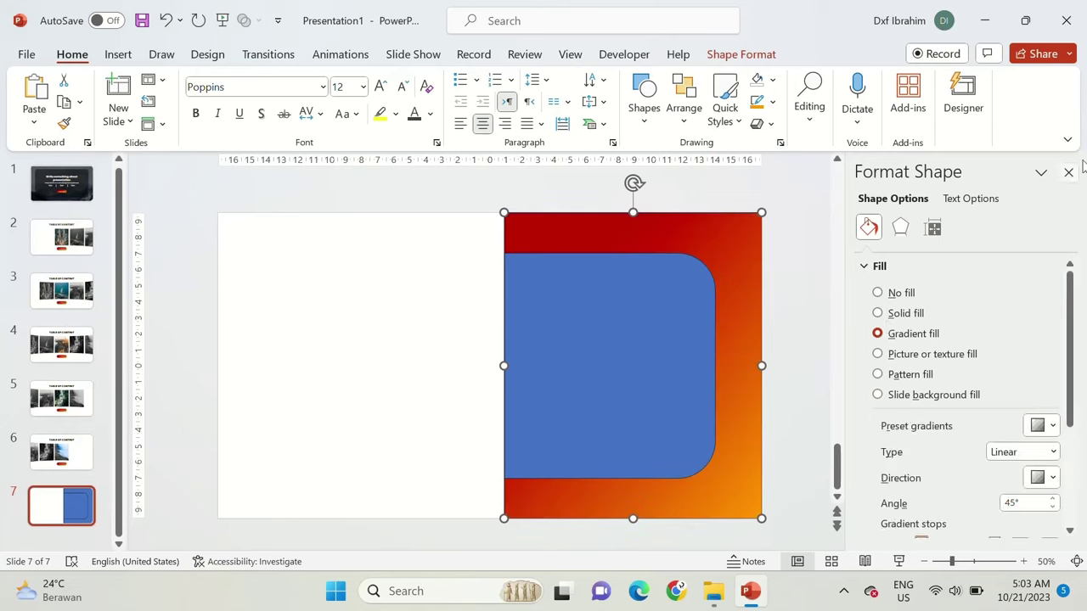
left_click(1069, 172)
left_click(570, 53)
left_click(622, 384)
left_click(72, 54)
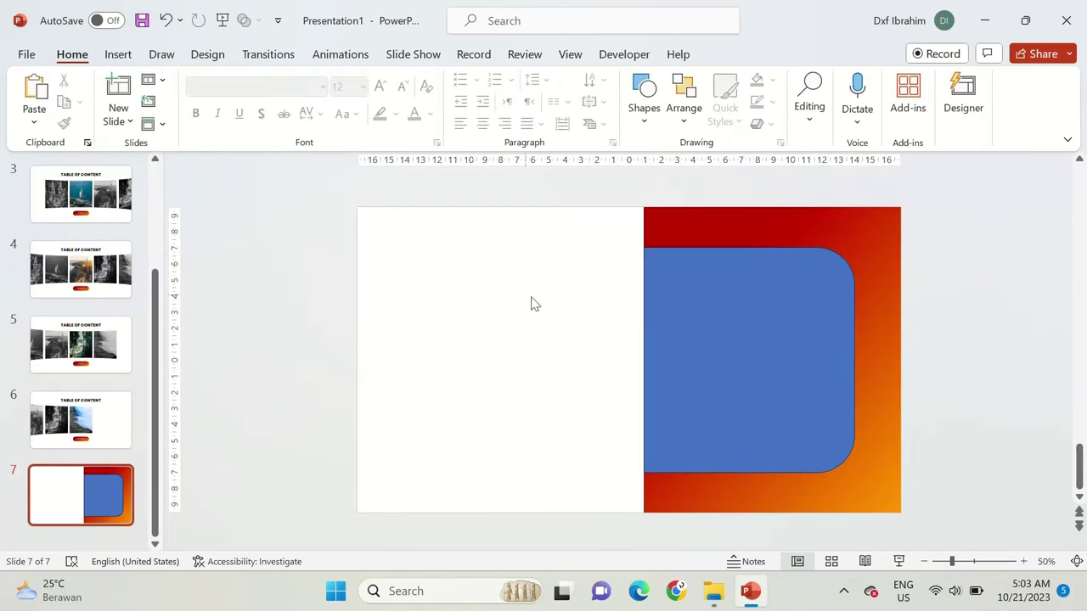
Step: Paste the description text and BACK button, cut the gradient panel and blue shape, and open Slide Master
key("ctrl+v")
left_click(776, 317)
left_click(801, 337, "shift")
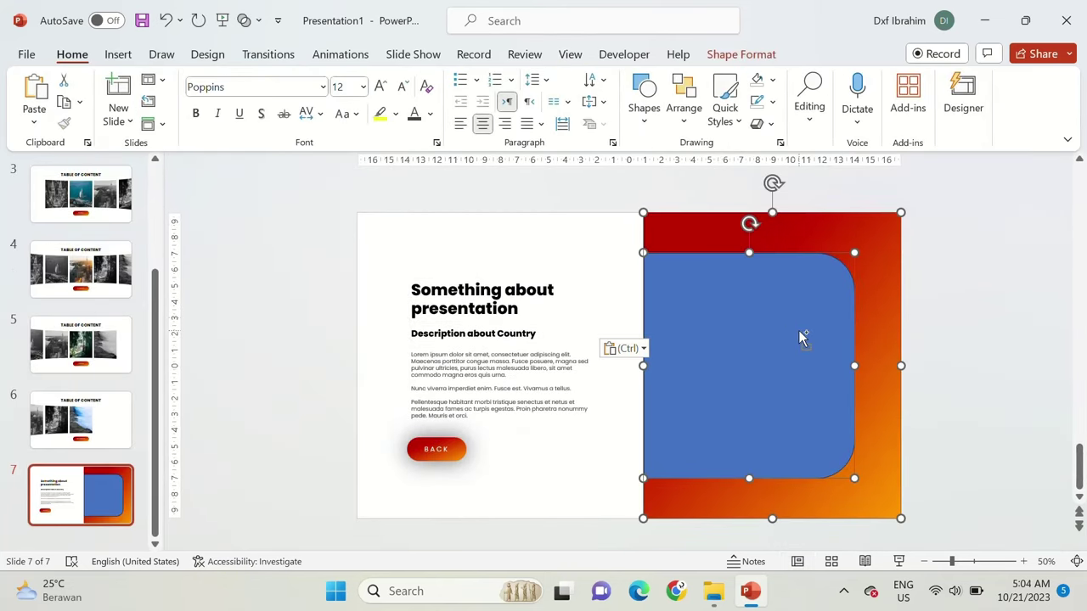
key("Delete")
left_click(570, 53)
left_click(242, 110)
Step: On the last master layout, delete the four extra picture placeholders
scroll(90, 339, "down", 10)
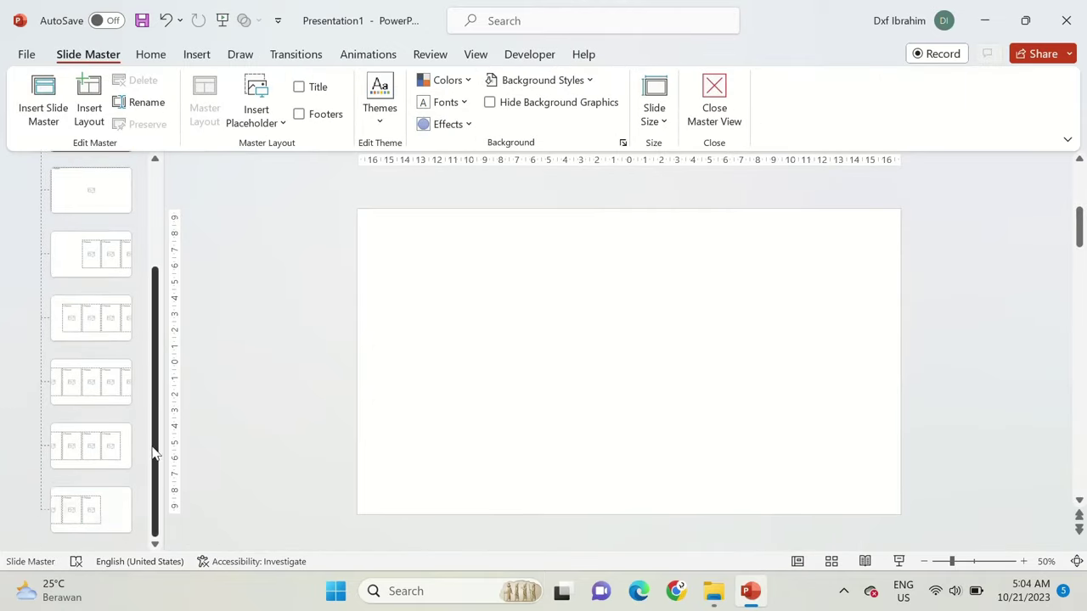
left_click(118, 492)
scroll(538, 448, "down", 3)
left_click_drag(604, 491, 283, 281)
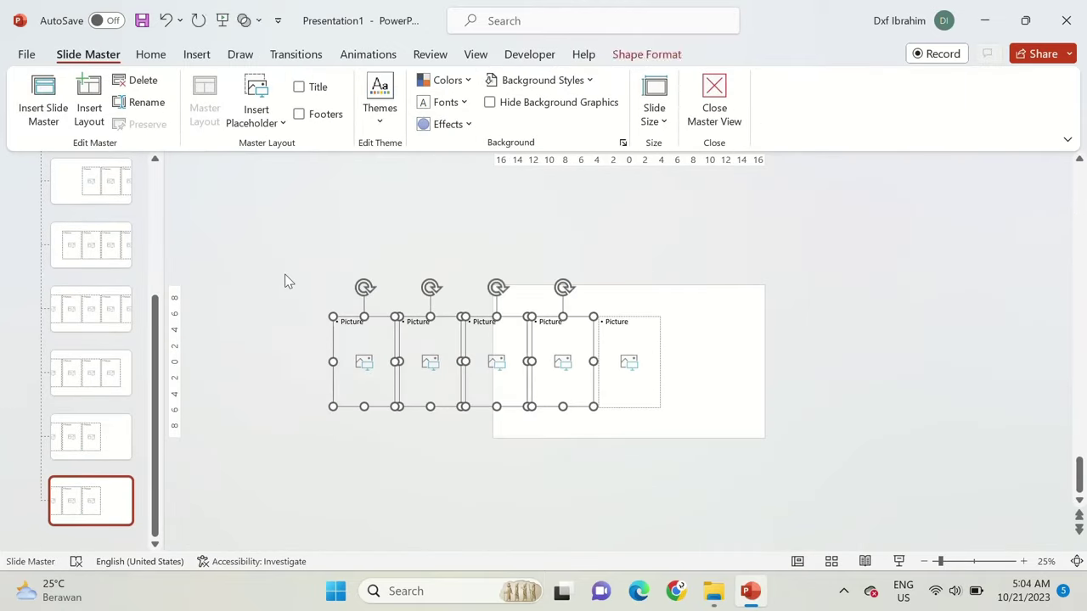
key("Delete")
Step: Paste the gradient panel and intersect the stretched picture placeholder with the blue rounded shape
key("ctrl+v")
left_click_drag(630, 316, 629, 290)
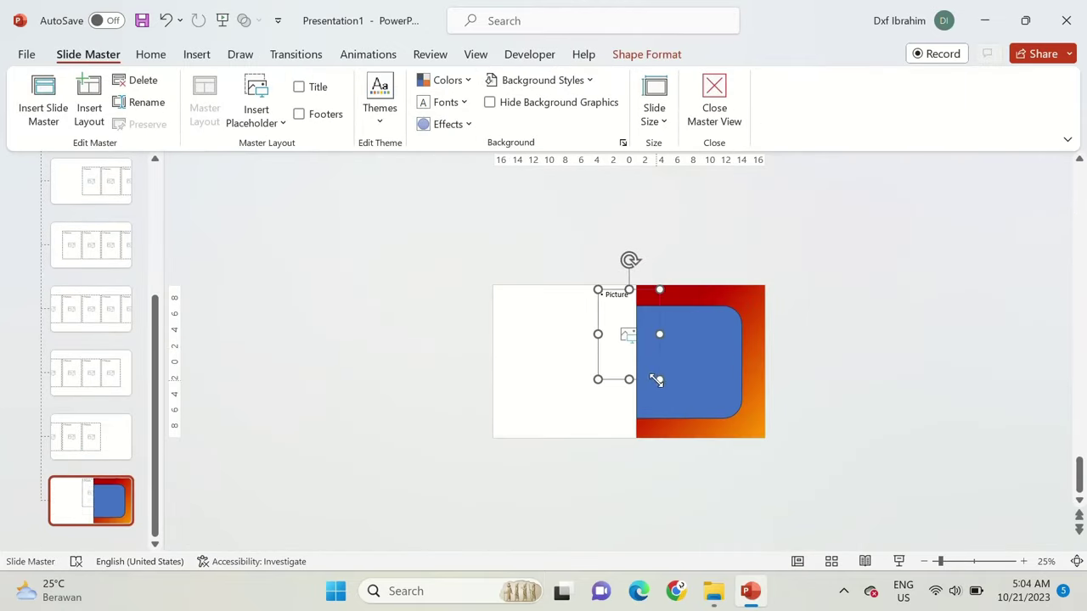
left_click_drag(655, 378, 758, 443)
left_click(729, 405, "shift")
left_click(646, 53)
left_click(150, 124)
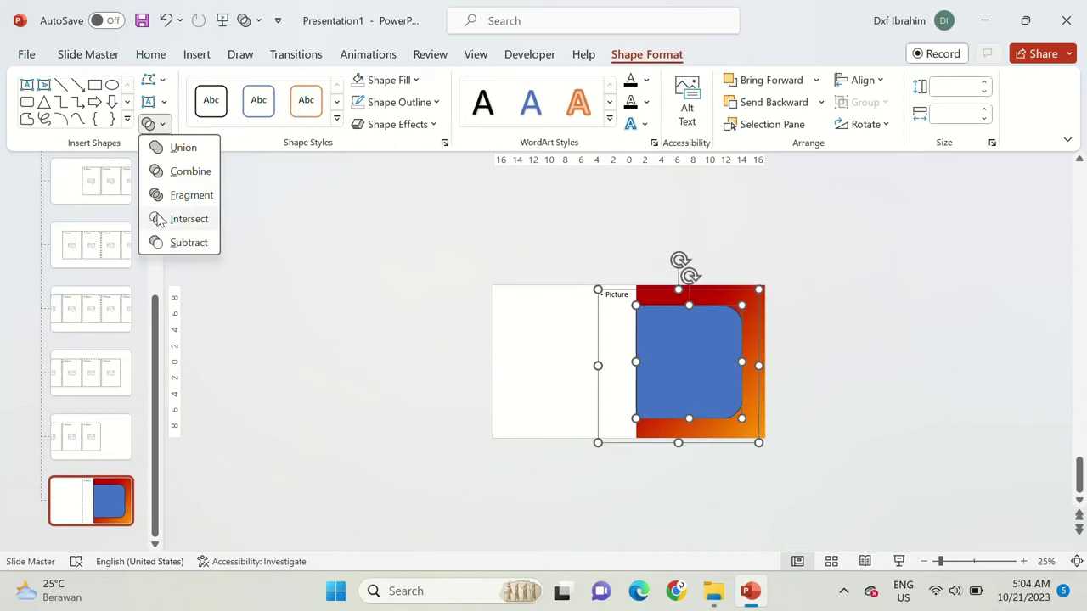
left_click(185, 218)
right_click(688, 327)
left_click(711, 246)
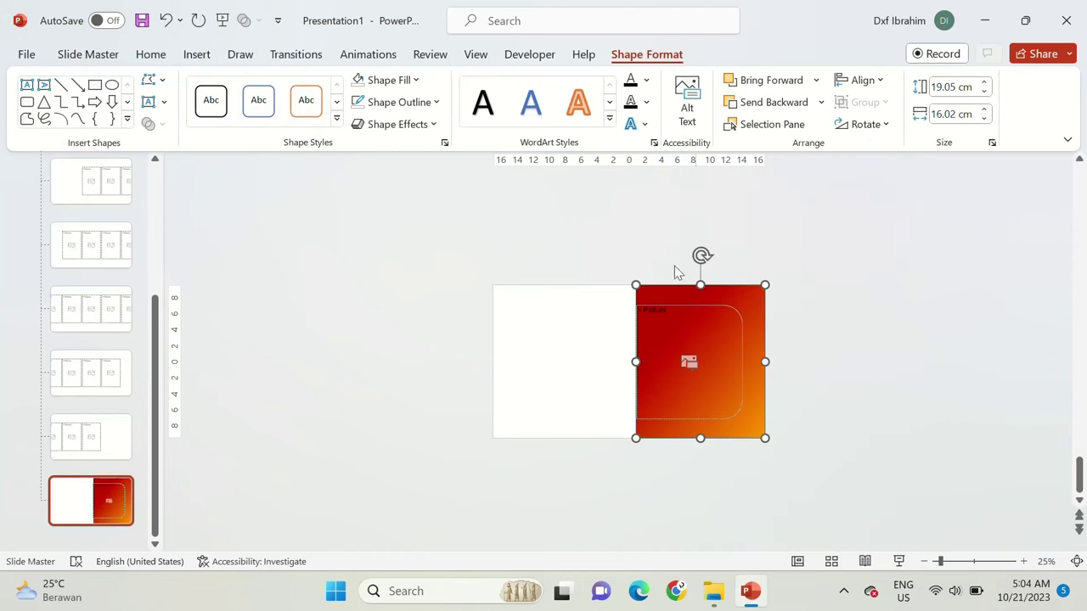
left_click(677, 272)
Step: Apply 7_Title Slide to slide 7 and paste slide 2's Petronas Towers photo into its placeholder
left_click(716, 108)
left_click(148, 79)
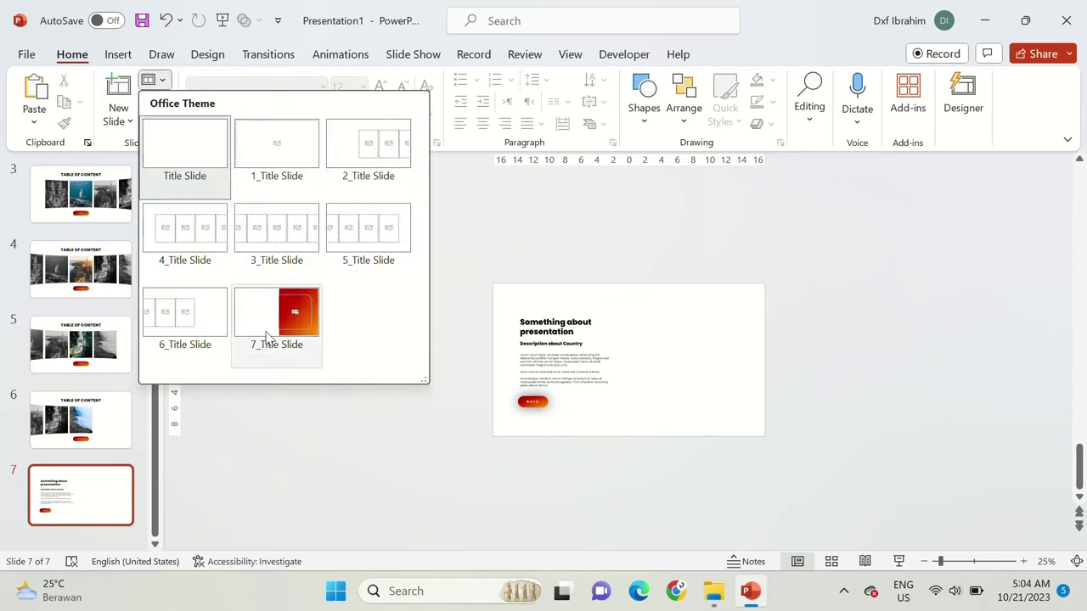
left_click(279, 318)
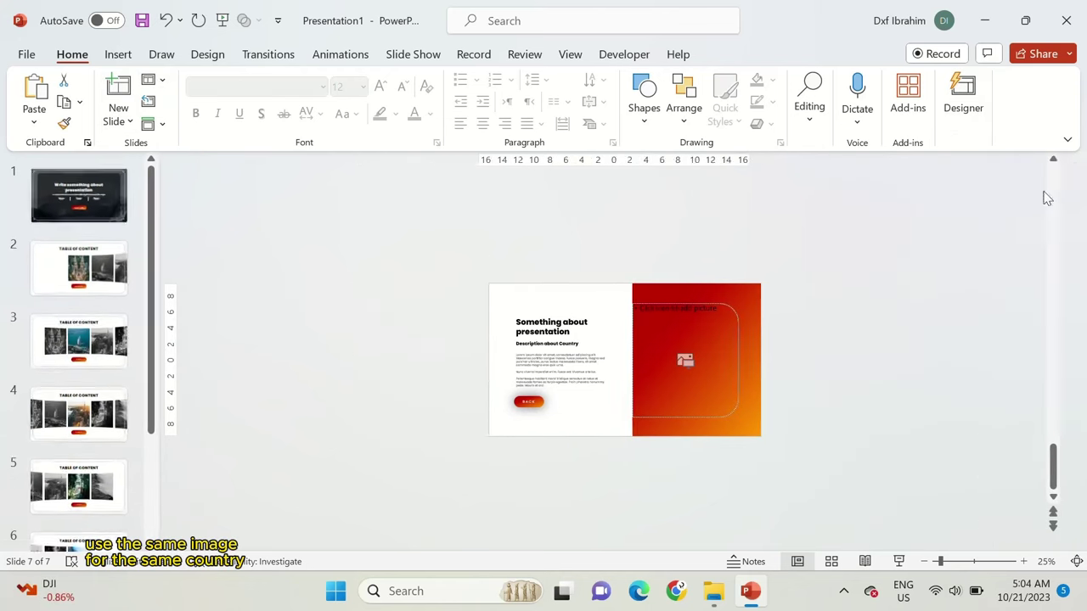
left_click(81, 271)
left_click(680, 361)
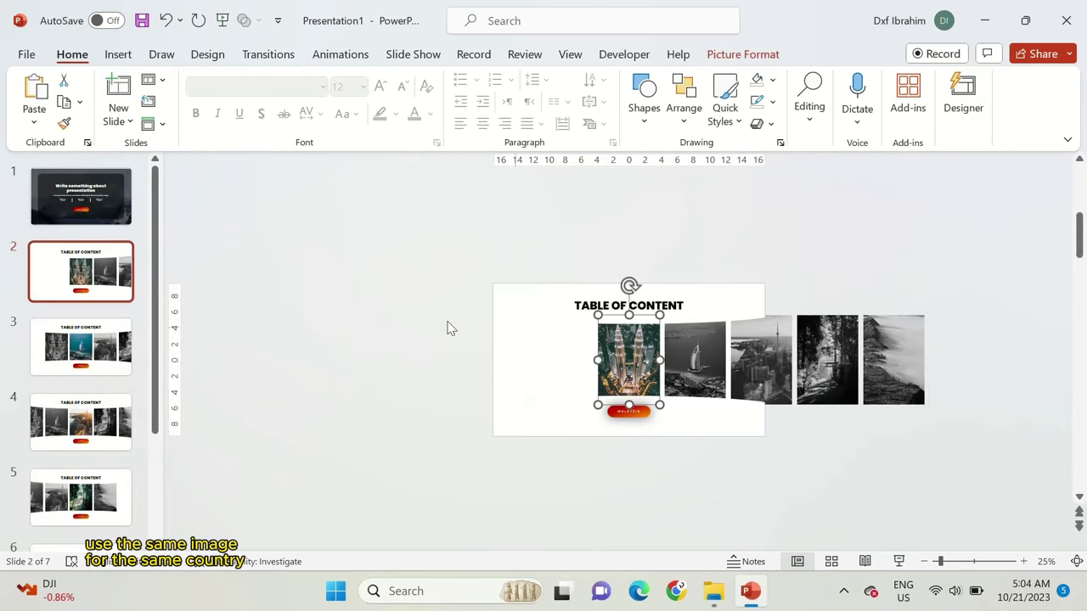
scroll(80, 340, "down", 5)
left_click(80, 495)
left_click(710, 338)
key("ctrl+v")
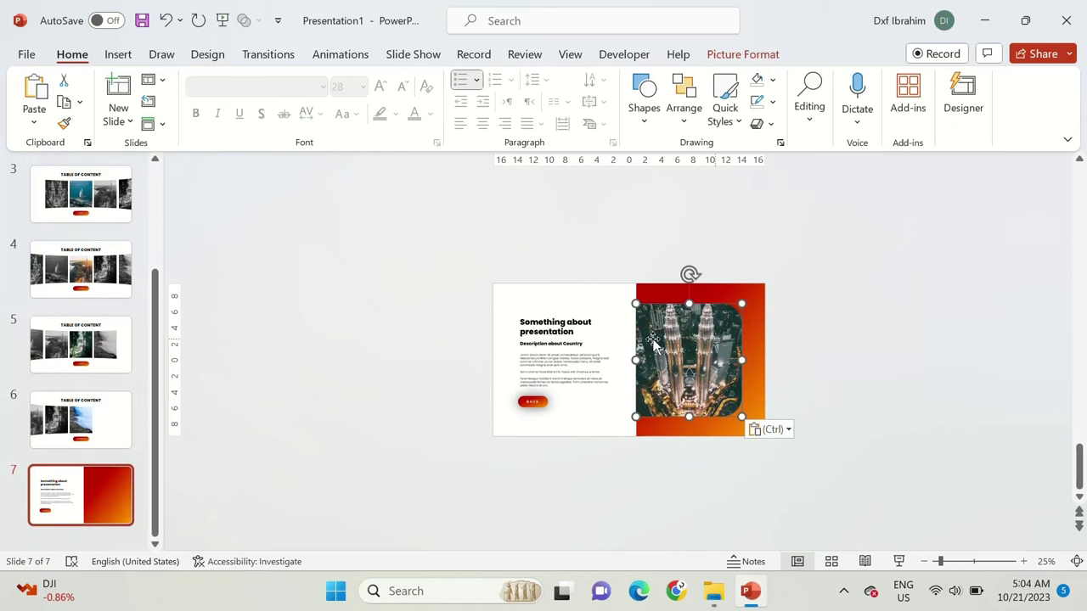
scroll(810, 410, "up", 3)
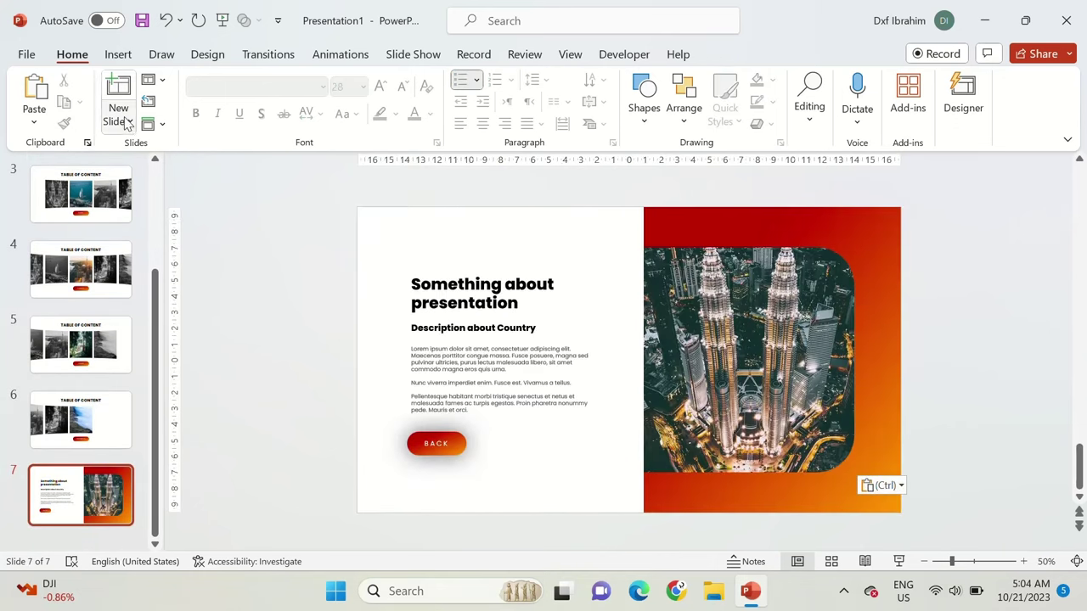
Step: Add a blank slide 8 after slide 7
left_click(127, 124)
left_click(164, 202)
left_click(643, 98)
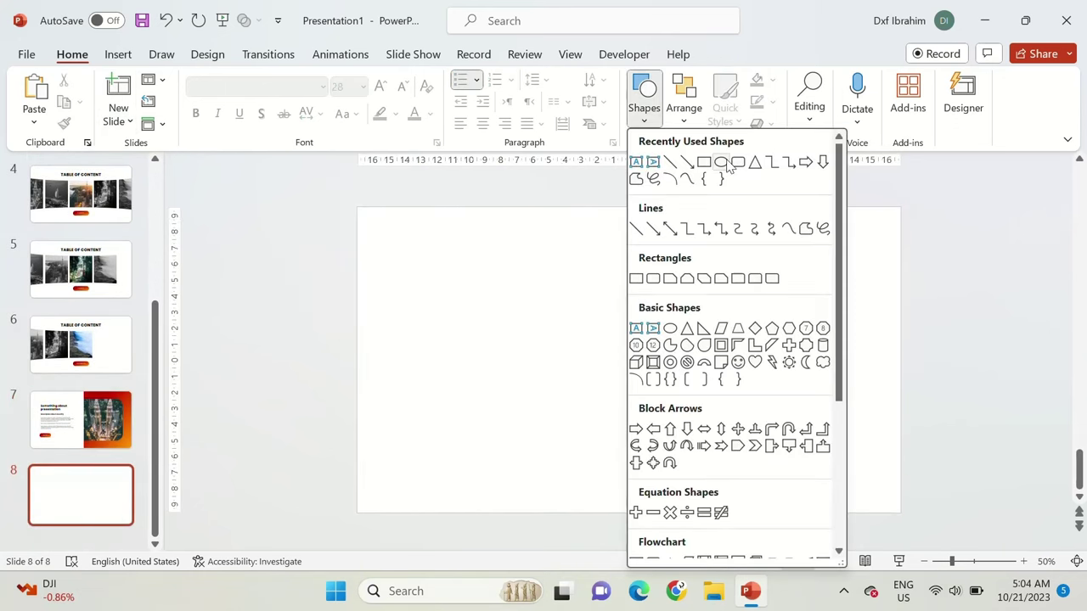
Step: Draw a right triangle over slide 8's left side with a red-orange gradient fill
left_click(754, 164)
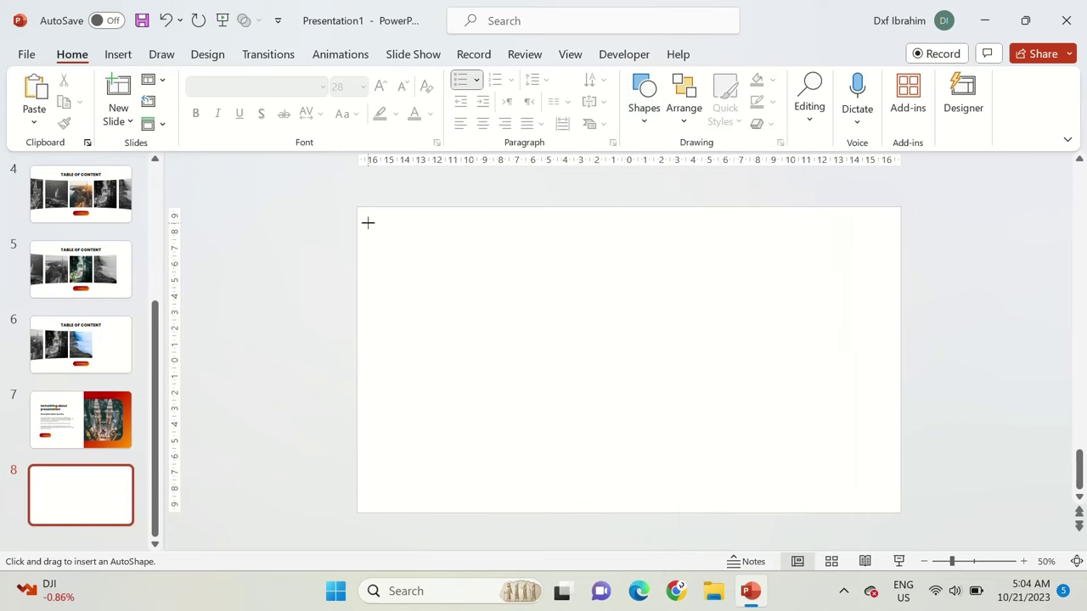
left_click_drag(358, 223, 655, 512)
left_click_drag(507, 222, 357, 222)
left_click(444, 143)
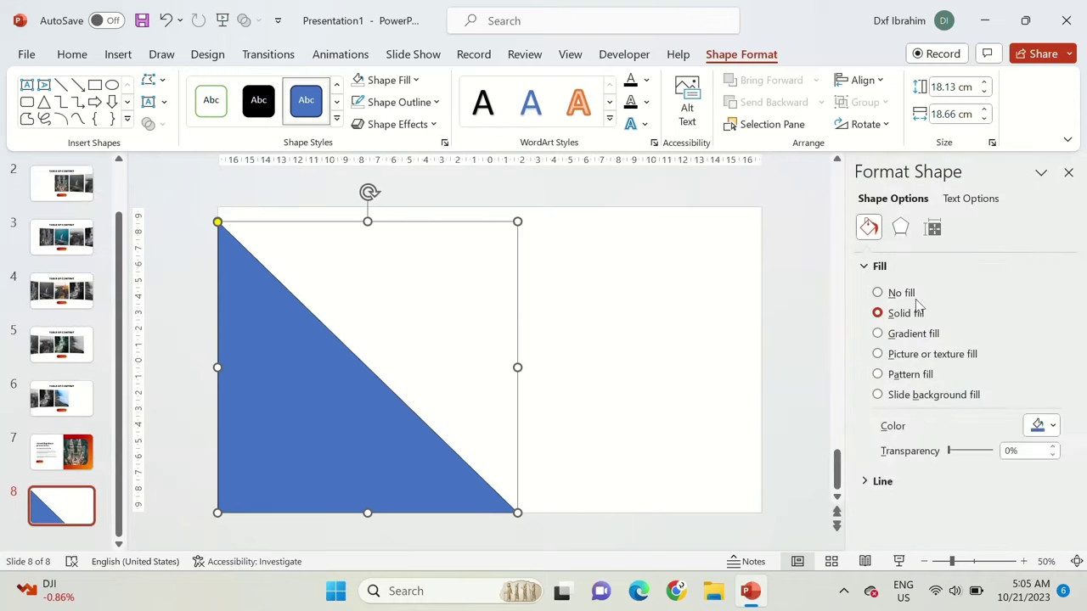
left_click(920, 331)
left_click(1069, 174)
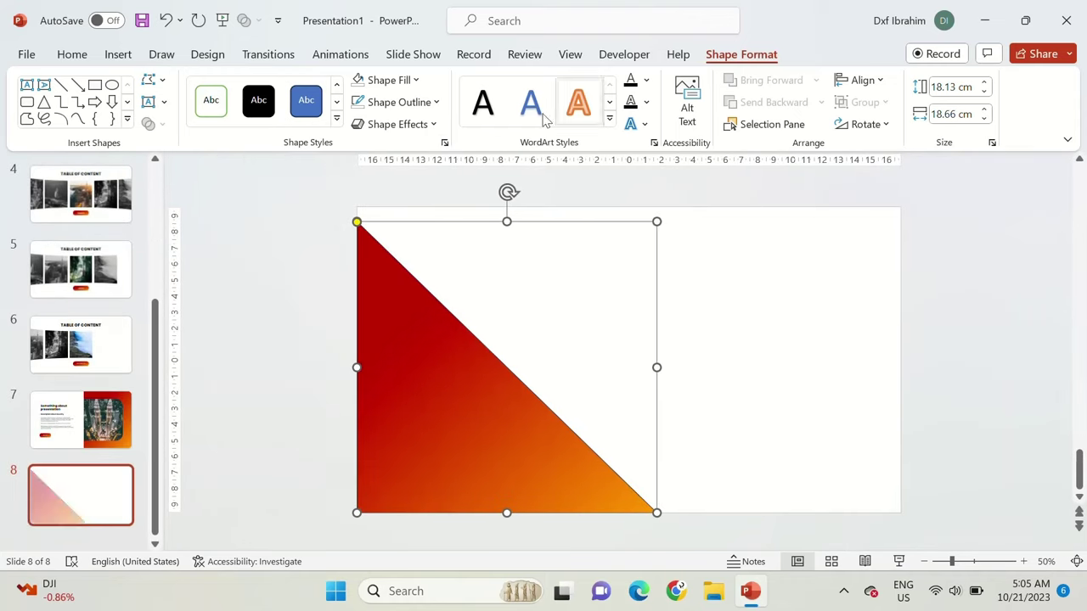
left_click(657, 185)
Step: Draw a slightly widened rounded rectangle over the triangle
left_click(644, 97)
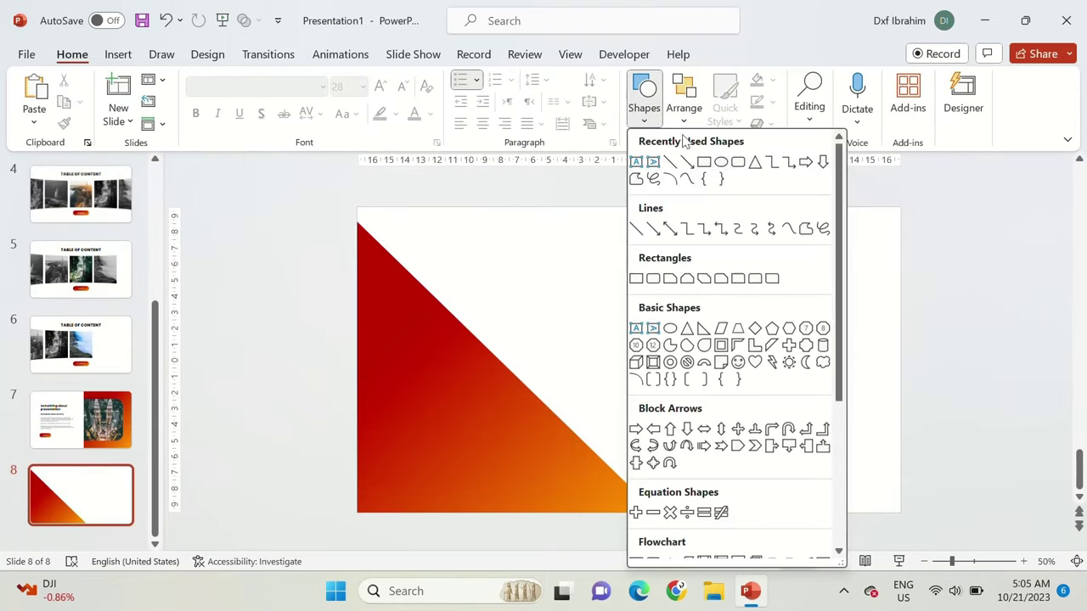
left_click(720, 163)
left_click_drag(424, 237, 599, 478)
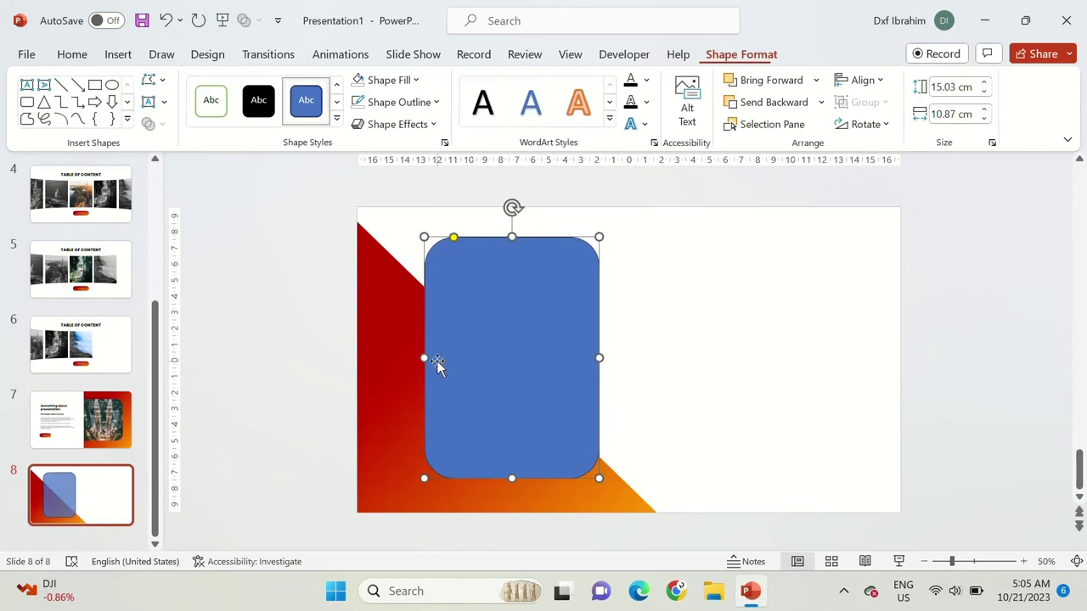
left_click_drag(423, 357, 418, 358)
left_click(335, 367)
Step: Paste the description text and BACK button, cut the triangle and rounded rectangle, and open Slide Master
key("ctrl+v")
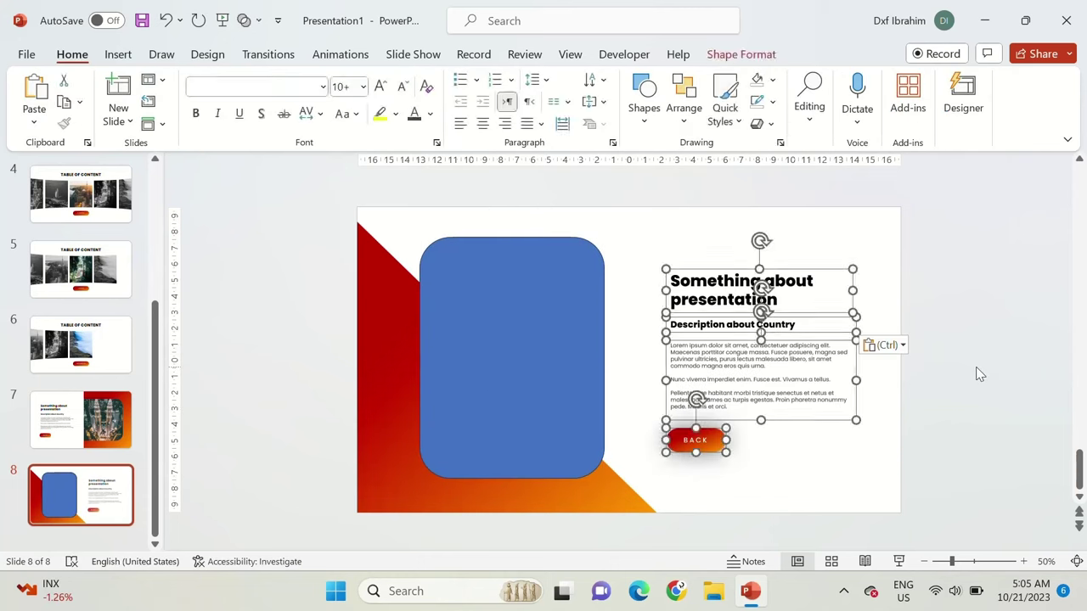
left_click(976, 369)
left_click(537, 347)
left_click(383, 335, "shift")
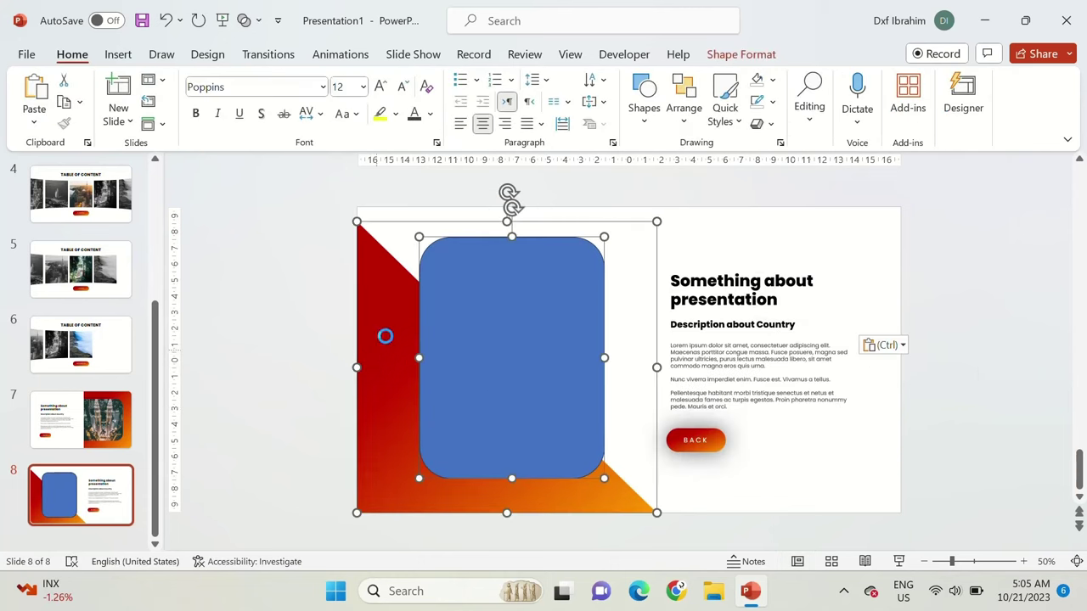
key("ctrl+x")
left_click(566, 53)
left_click(238, 90)
Step: On the last master layout, replace the red picture frame with the pasted triangle and rounded rectangle
scroll(91, 339, "down", 10)
left_click(96, 497)
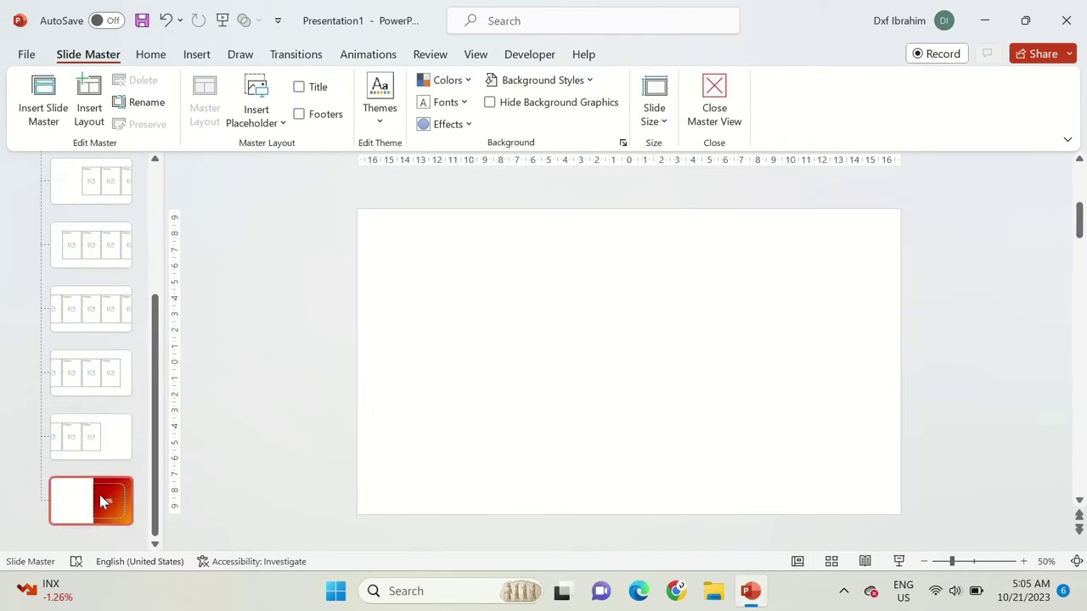
left_click(753, 228)
key("Delete")
key("ctrl+v")
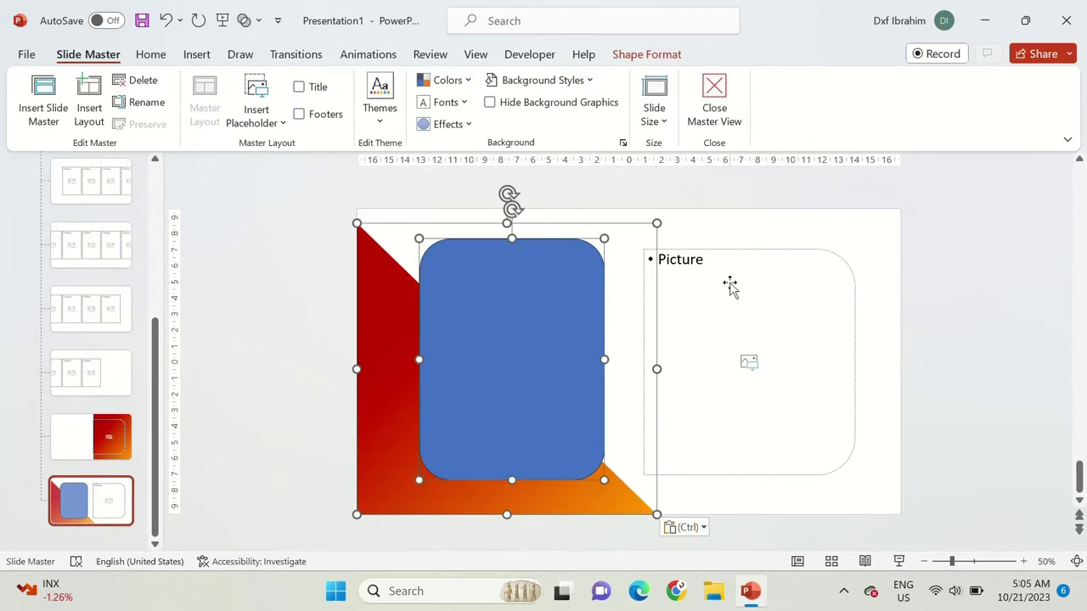
left_click_drag(728, 286, 465, 255)
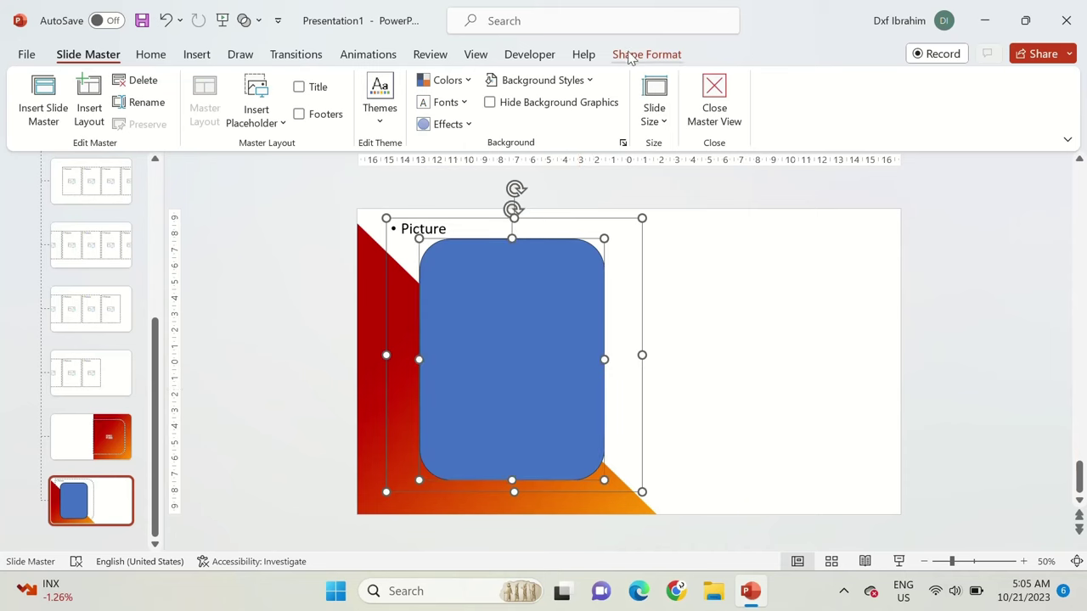
Step: Intersect the picture placeholder with the rounded rectangle and close master view
left_click(646, 53)
left_click(151, 123)
left_click(178, 218)
right_click(441, 245)
left_click(645, 308)
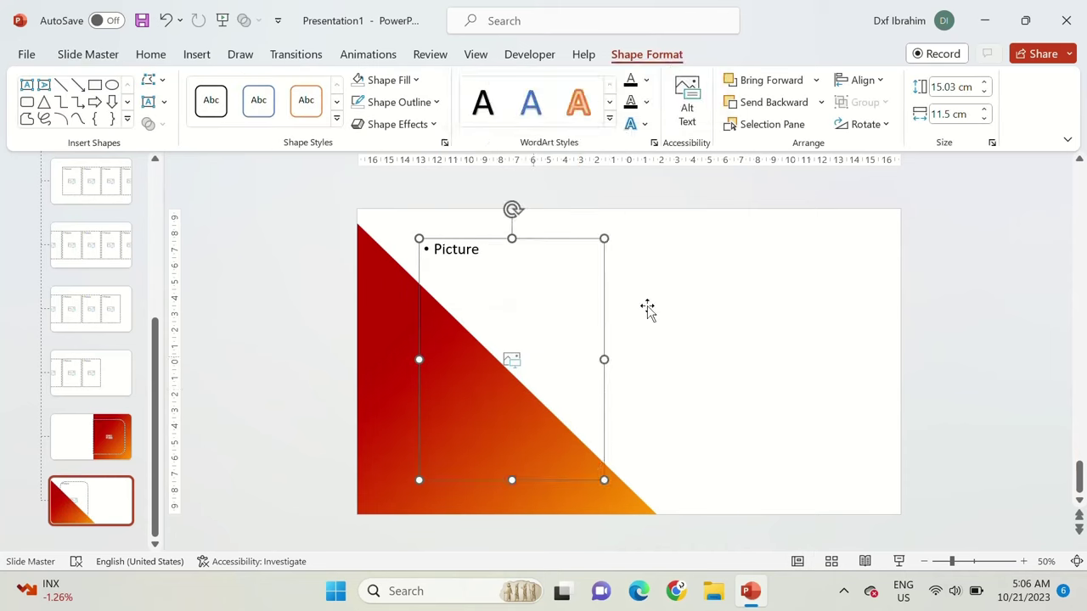
left_click(713, 94)
Step: Apply the new triangle layout to slide 8, select slide 3's Dubai photo, and return to slide 8
left_click(159, 81)
left_click(357, 315)
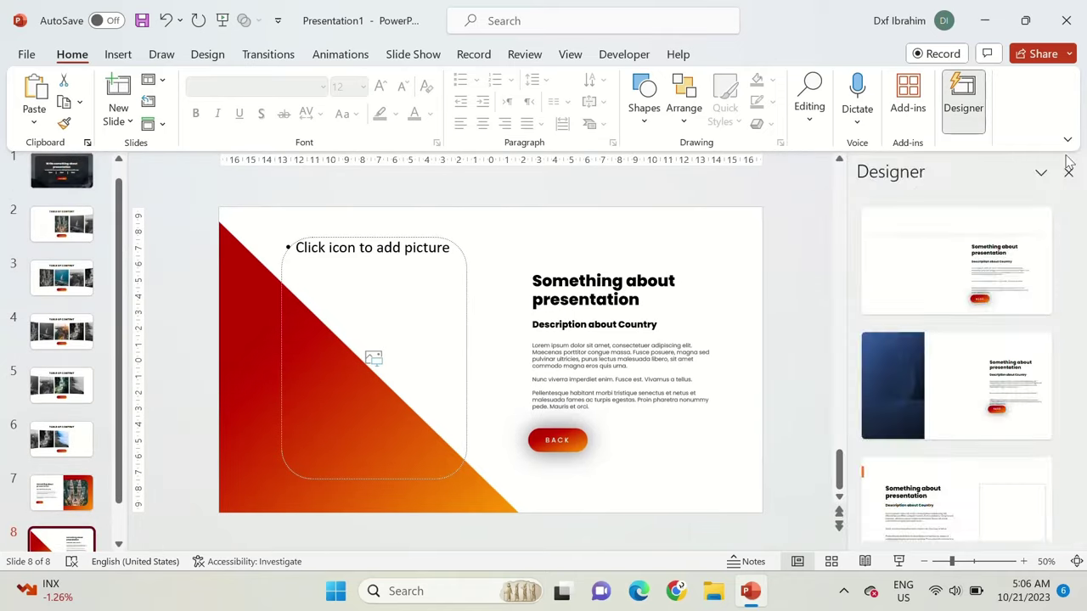
left_click(1068, 170)
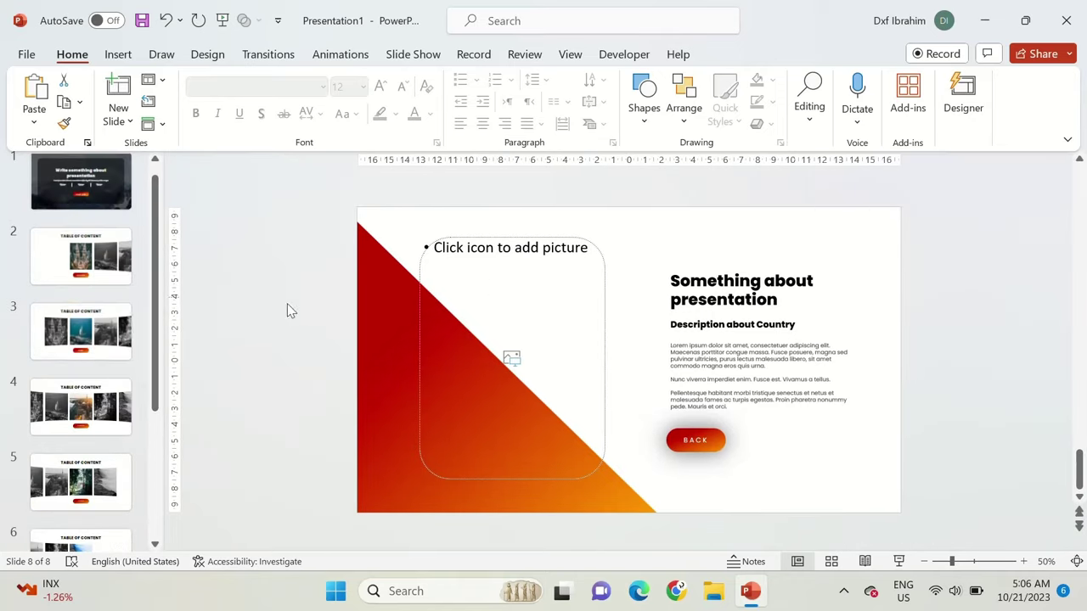
left_click(80, 331)
left_click(544, 306)
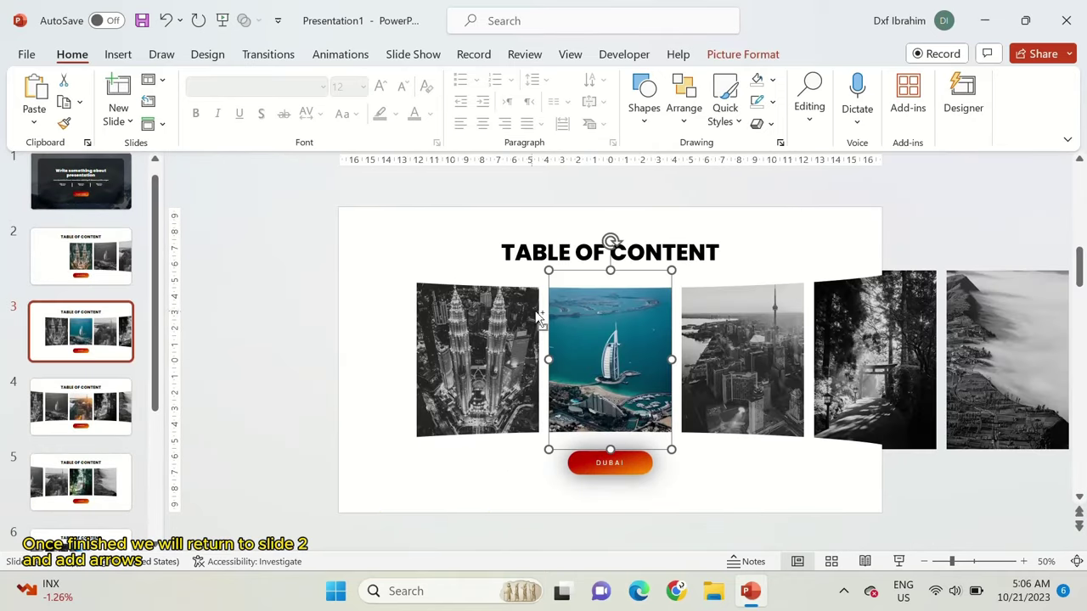
scroll(80, 382, "down", 5)
left_click(81, 495)
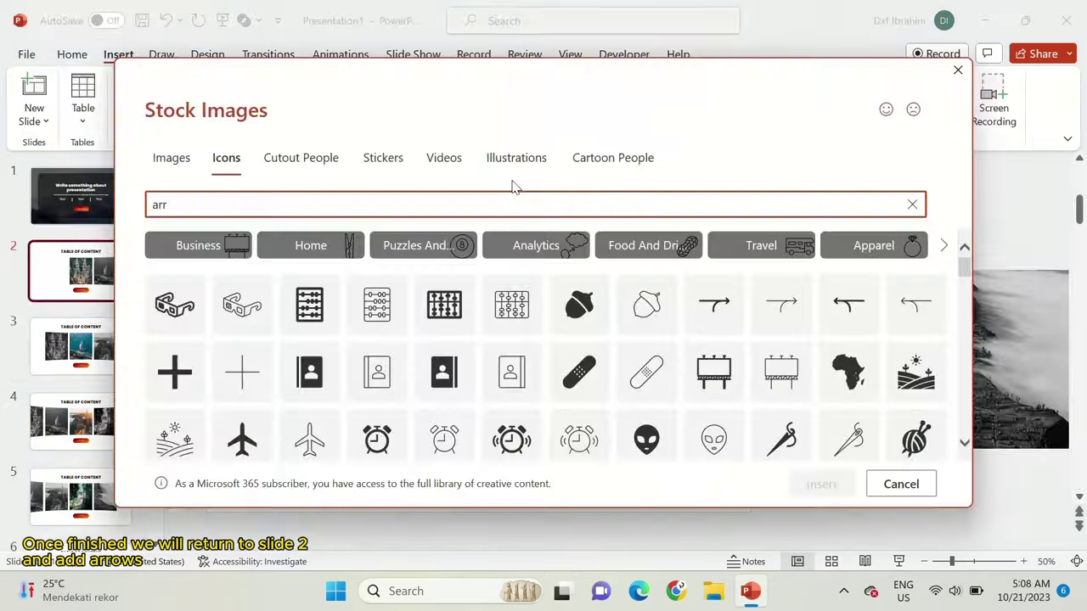
Step: Insert a circled-arrow icon on slide 2 and place it beside the MALAYSIA button
type("ow")
scroll(357, 344, "down", 2)
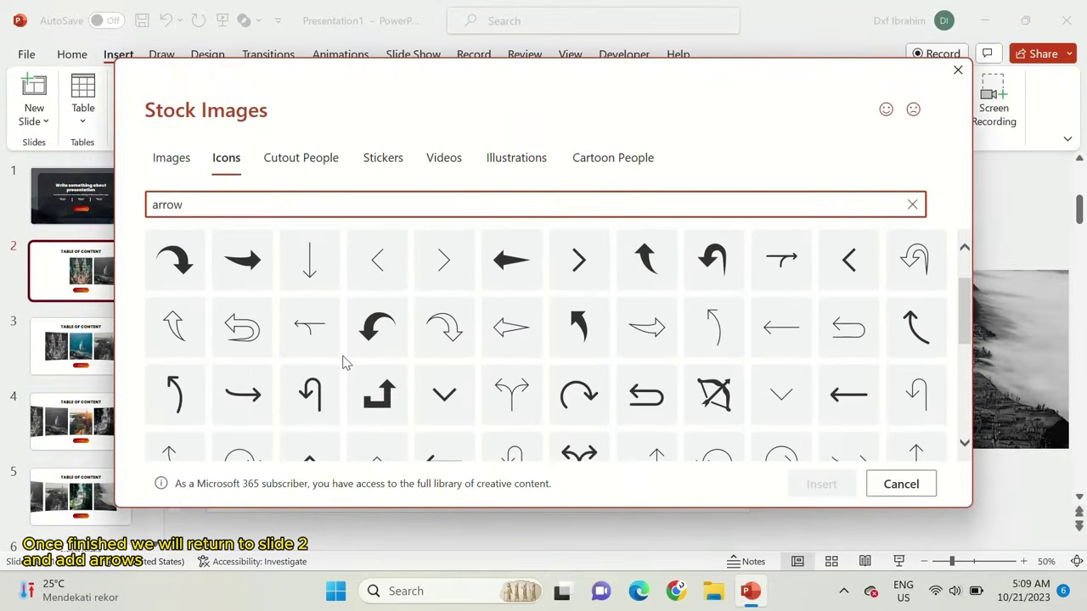
scroll(331, 373, "down", 2)
left_click(787, 374)
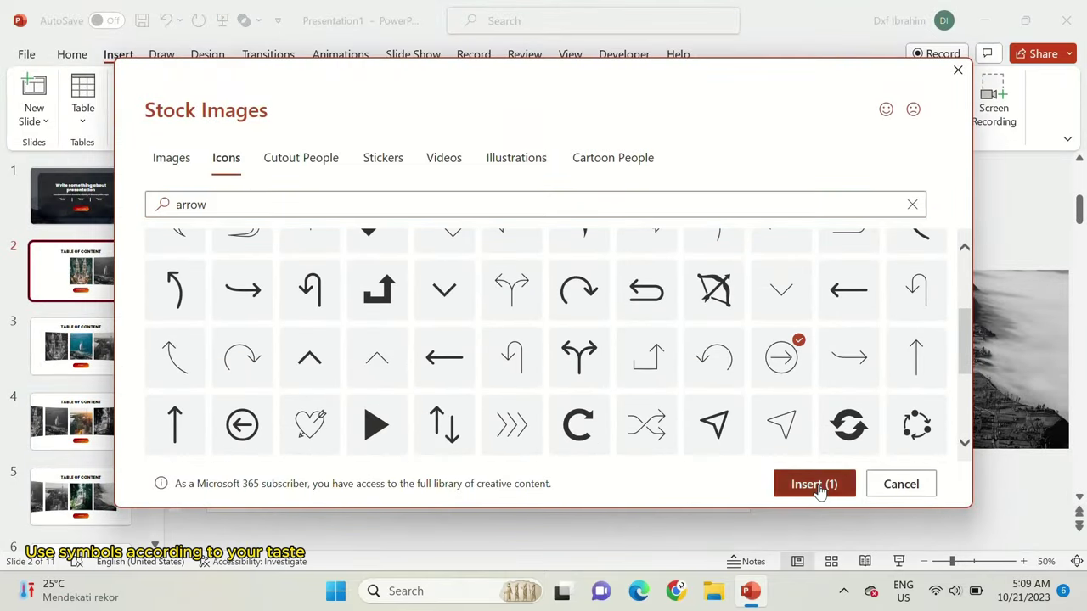
left_click(821, 484)
left_click_drag(272, 324, 551, 411)
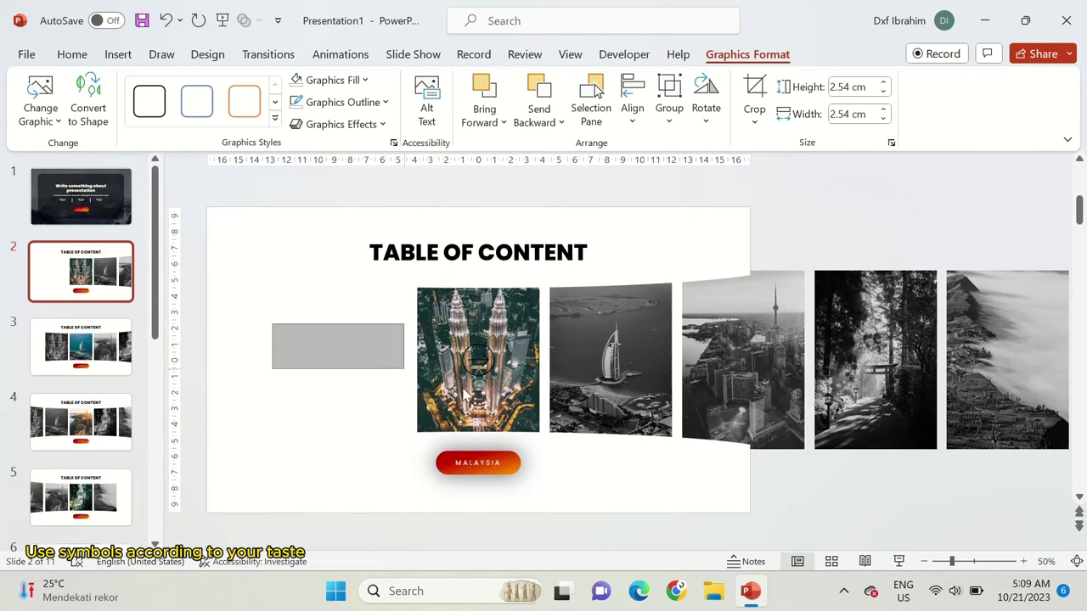
left_click_drag(488, 378, 560, 490)
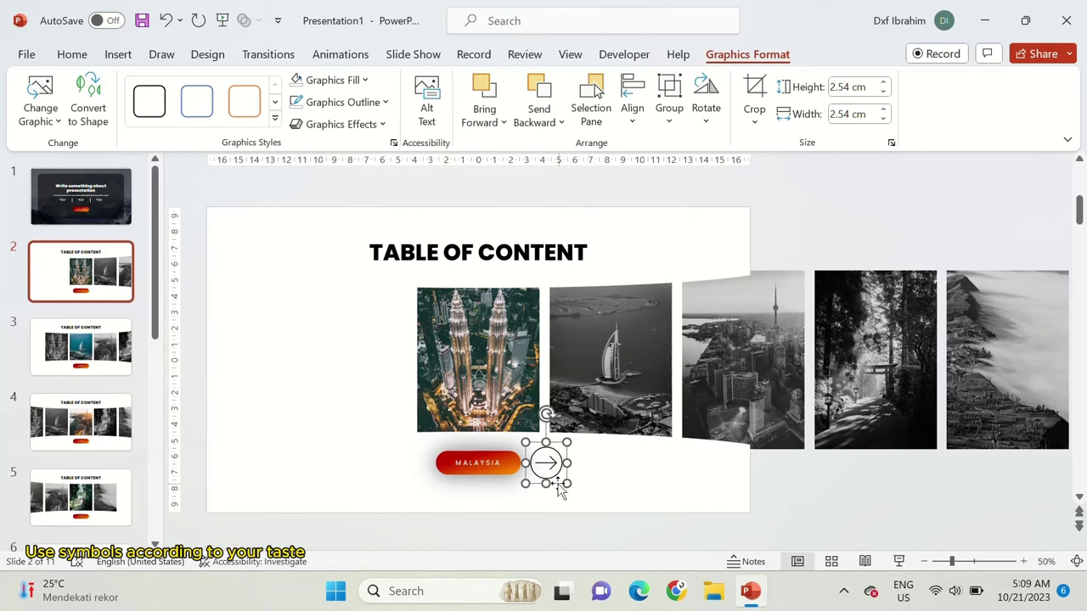
Step: Convert the icon to a shape, union its parts, and resize it to 1.48 cm
left_click(88, 108)
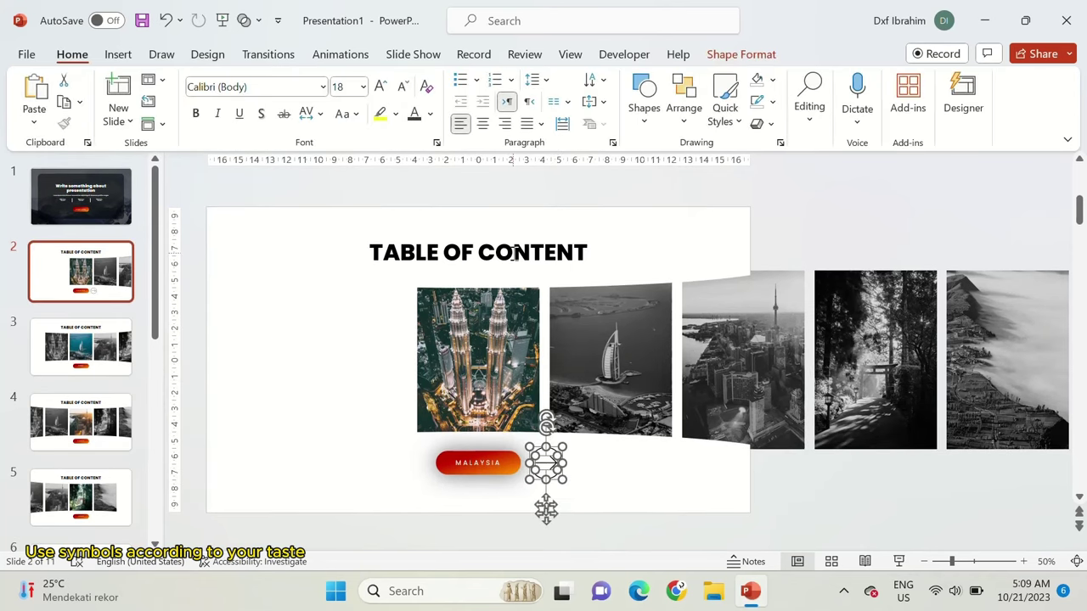
left_click(740, 55)
left_click(150, 123)
left_click(176, 145)
scroll(555, 452, "up", 3)
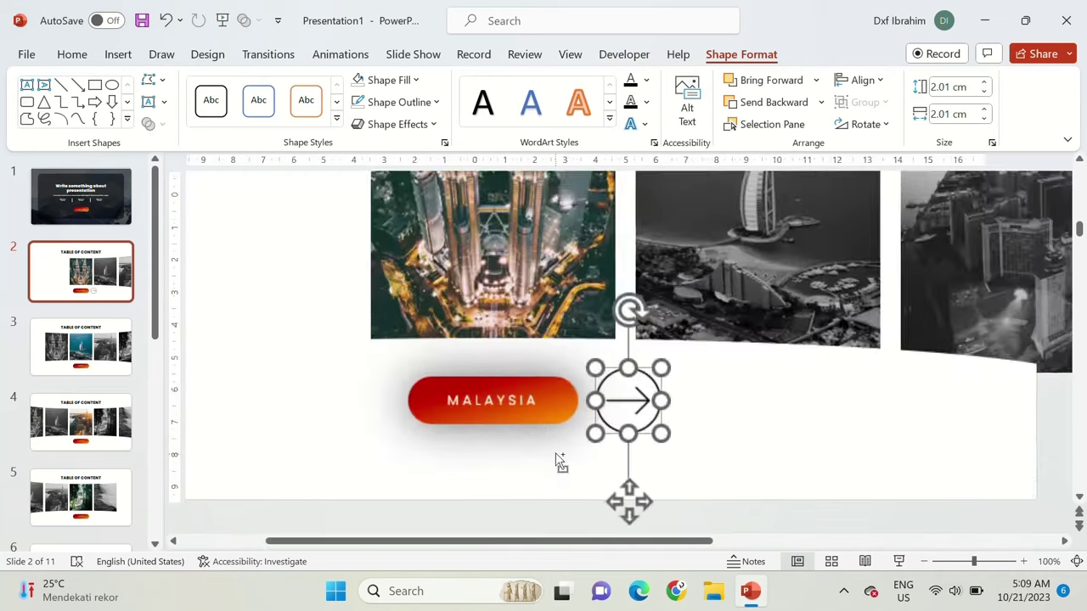
scroll(589, 339, "up", 2)
left_click_drag(585, 330, 592, 339)
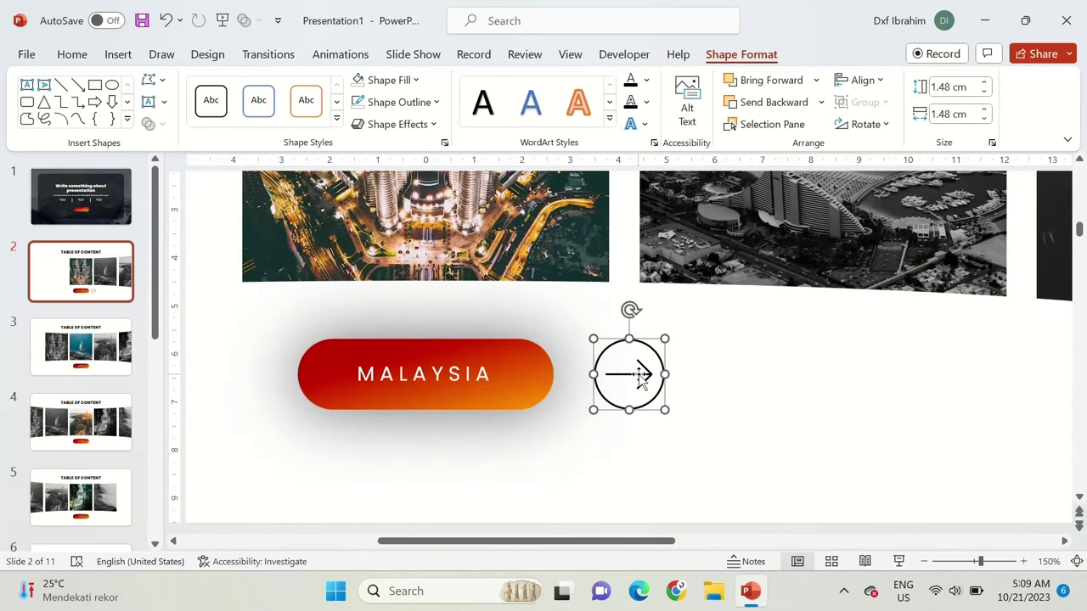
left_click_drag(641, 380, 633, 379)
Step: Copy the MALAYSIA button's gradient formatting onto the arrow with Format Painter
left_click(510, 351)
left_click(72, 54)
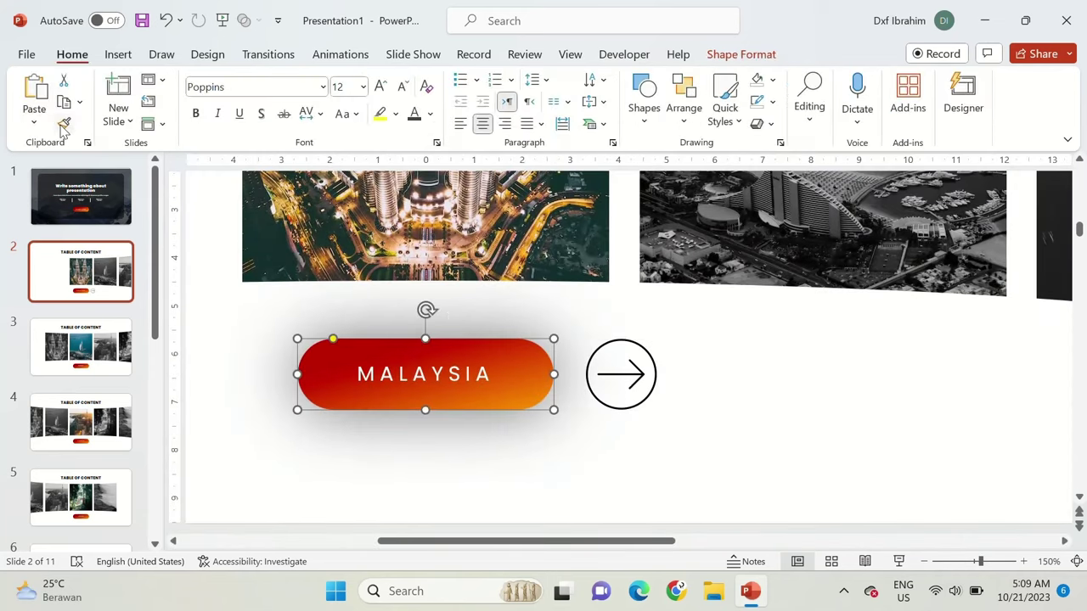
left_click(624, 384)
scroll(645, 357, "down", 3)
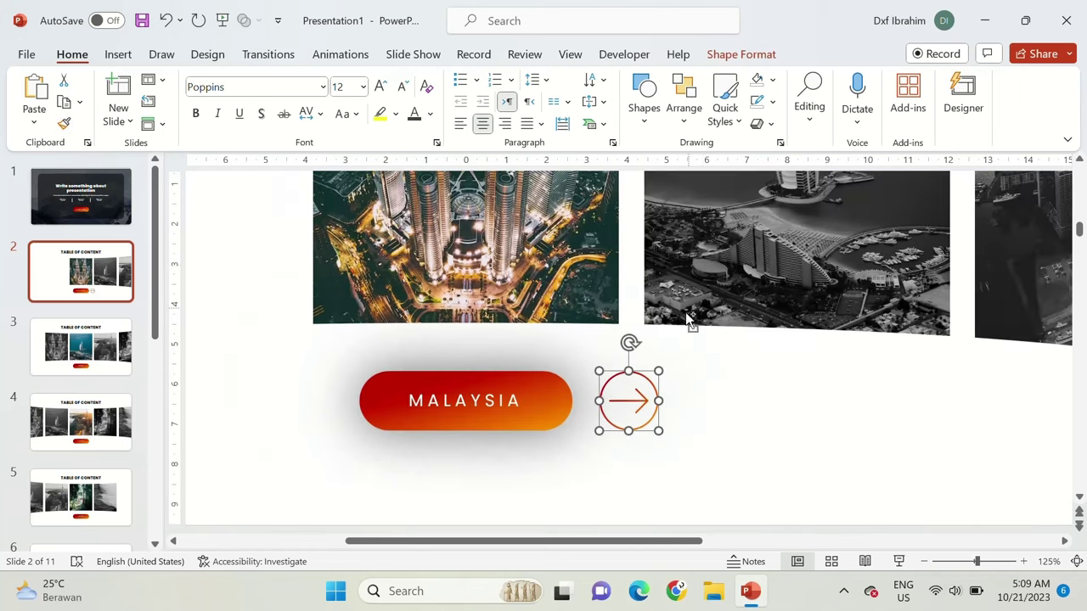
scroll(651, 359, "down", 2)
scroll(626, 417, "down", 2)
scroll(671, 470, "down", 1)
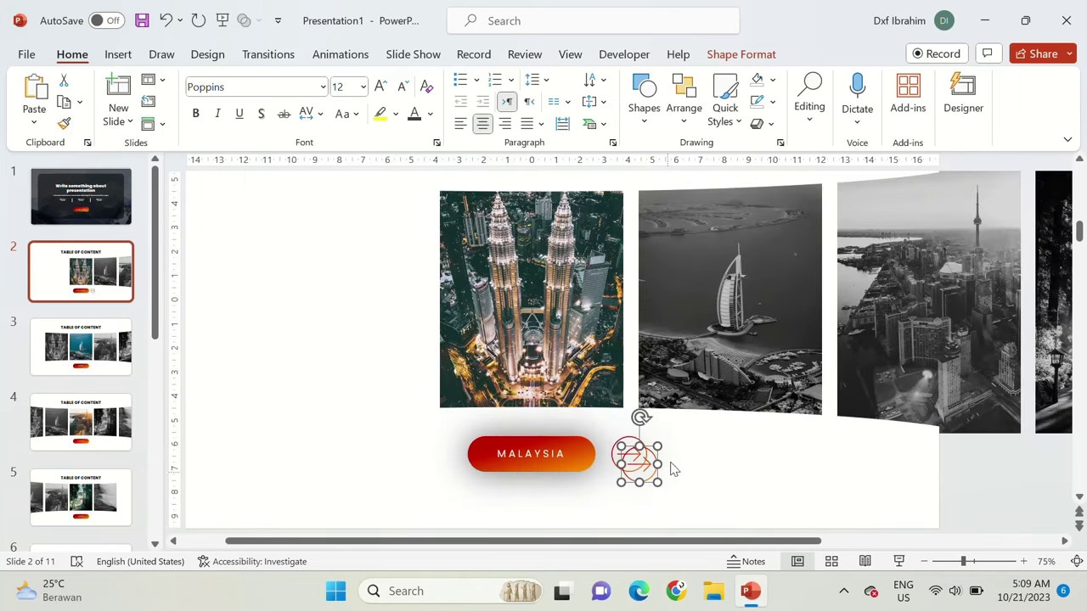
Step: Flip an arrow horizontally to point left and place it left of MALAYSIA
left_click(740, 54)
left_click(864, 124)
left_click(883, 219)
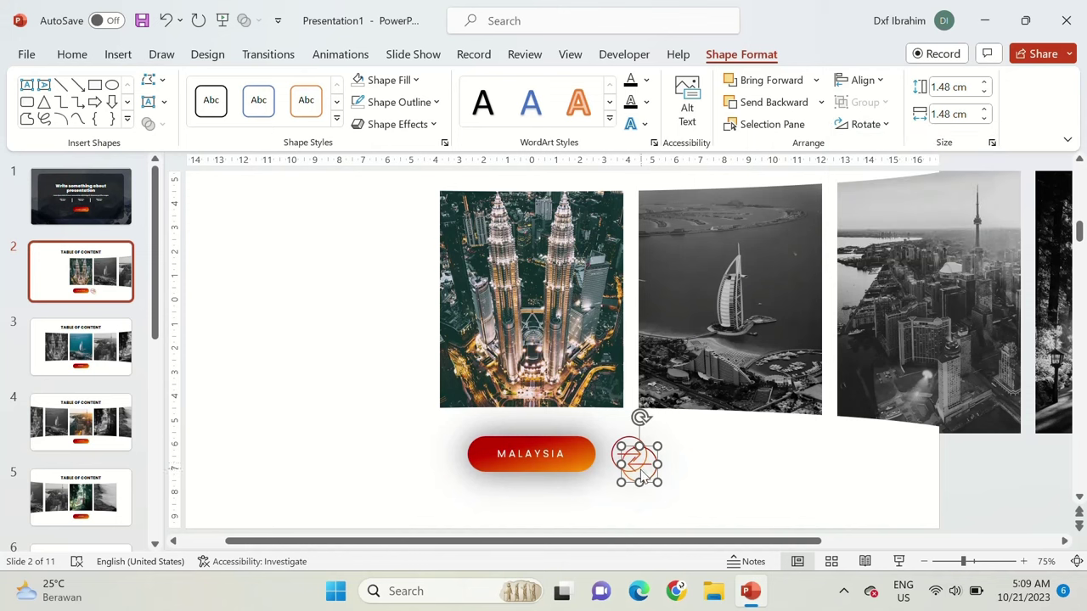
left_click_drag(646, 470, 438, 442)
scroll(462, 514, "down", 1)
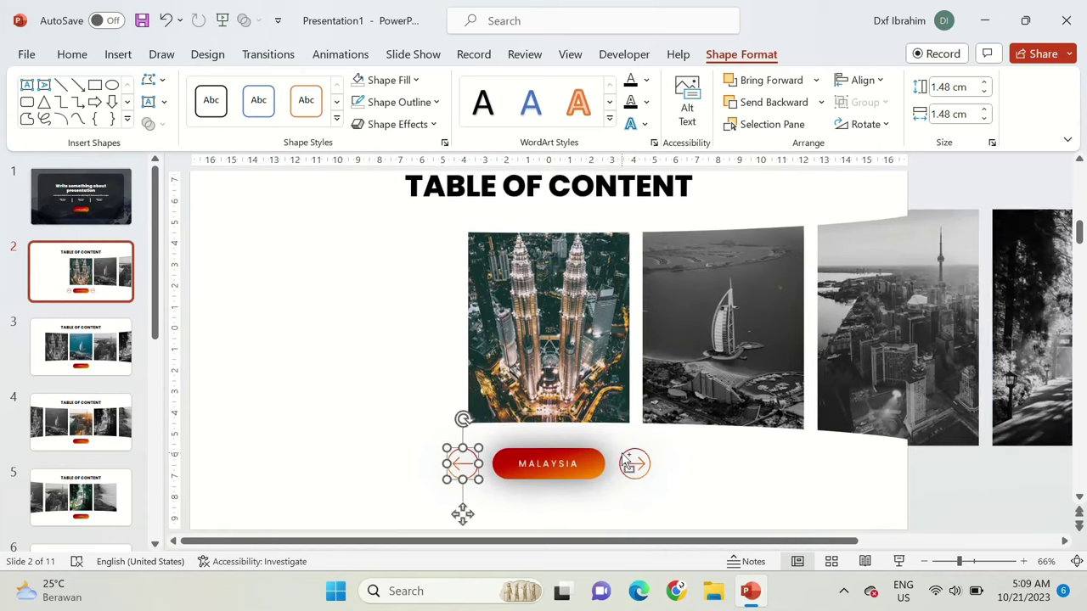
scroll(427, 517, "down", 1)
left_click(427, 517)
left_click(578, 469)
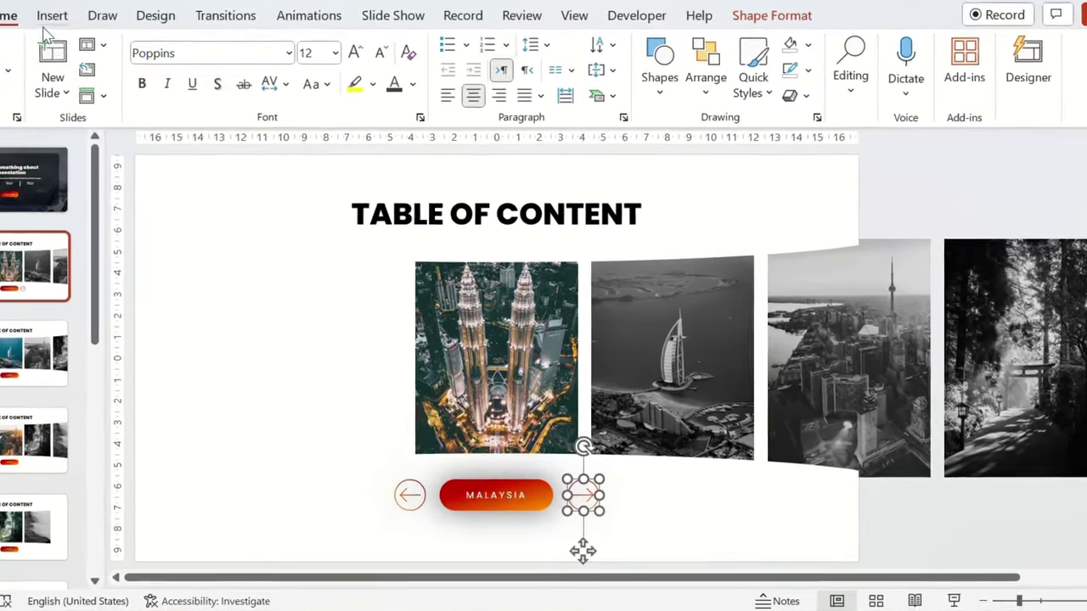
Step: Give the right arrow an action that hyperlinks to the Next Slide
left_click(118, 54)
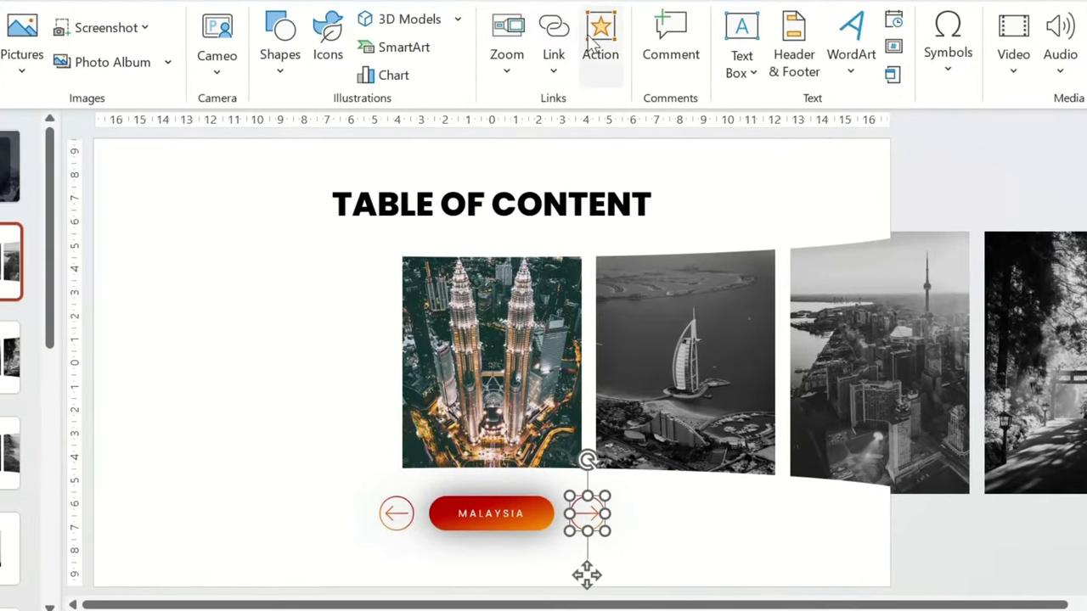
left_click(597, 41)
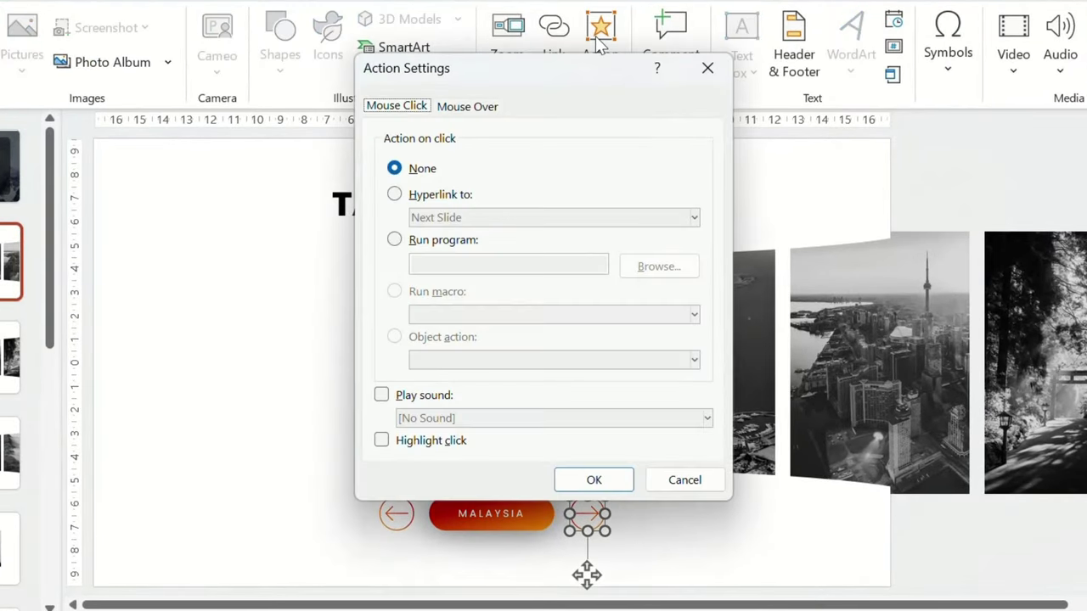
left_click(419, 197)
left_click(439, 219)
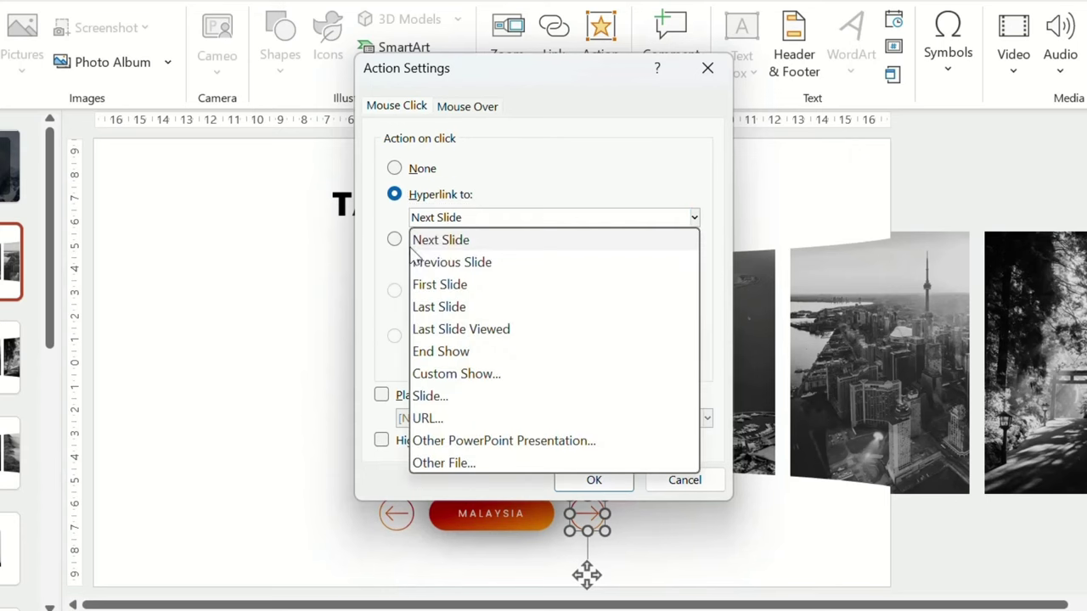
left_click(439, 240)
left_click(586, 480)
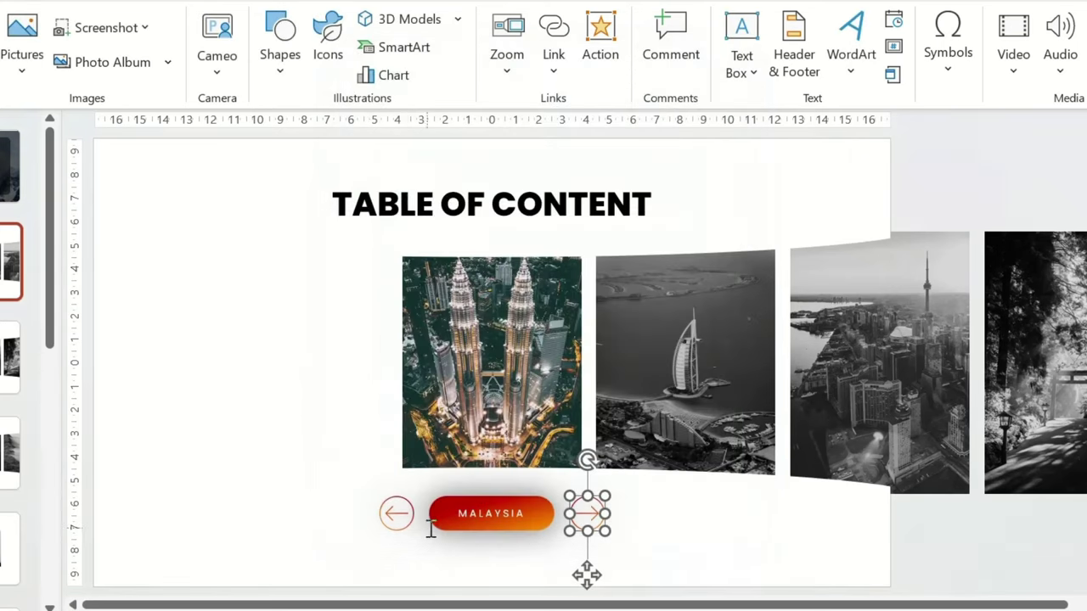
Step: Give the left arrow an action that hyperlinks to the Previous Slide
left_click(410, 530)
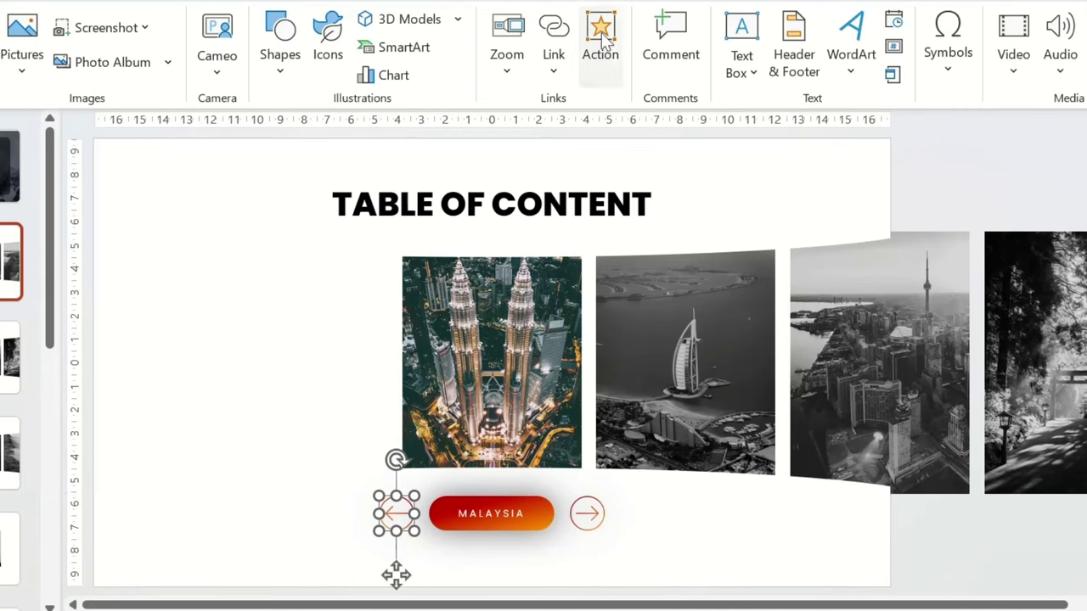
left_click(601, 42)
left_click(411, 195)
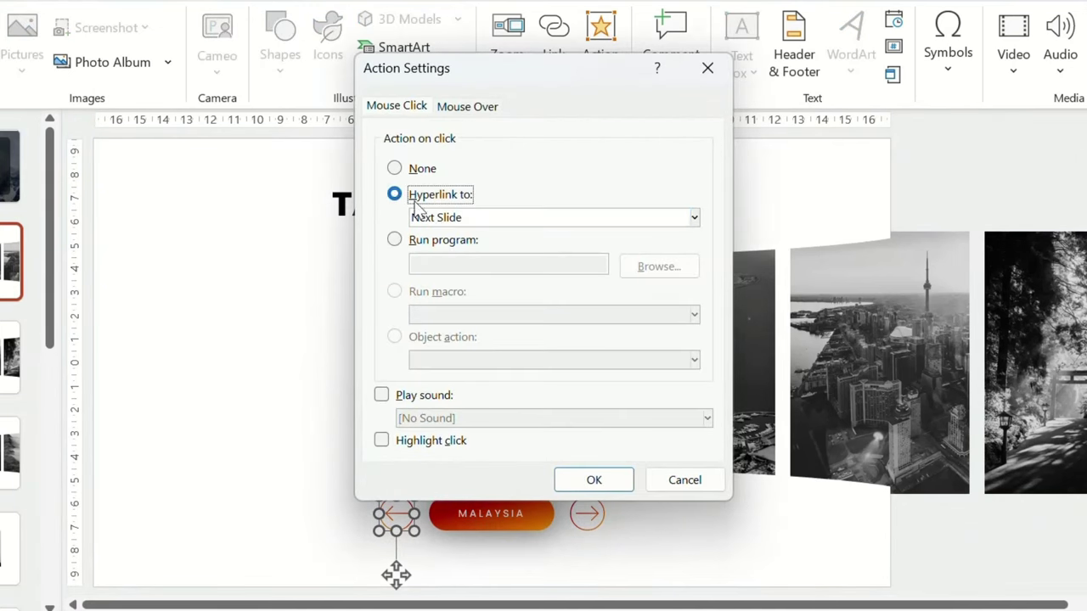
left_click(425, 218)
left_click(438, 268)
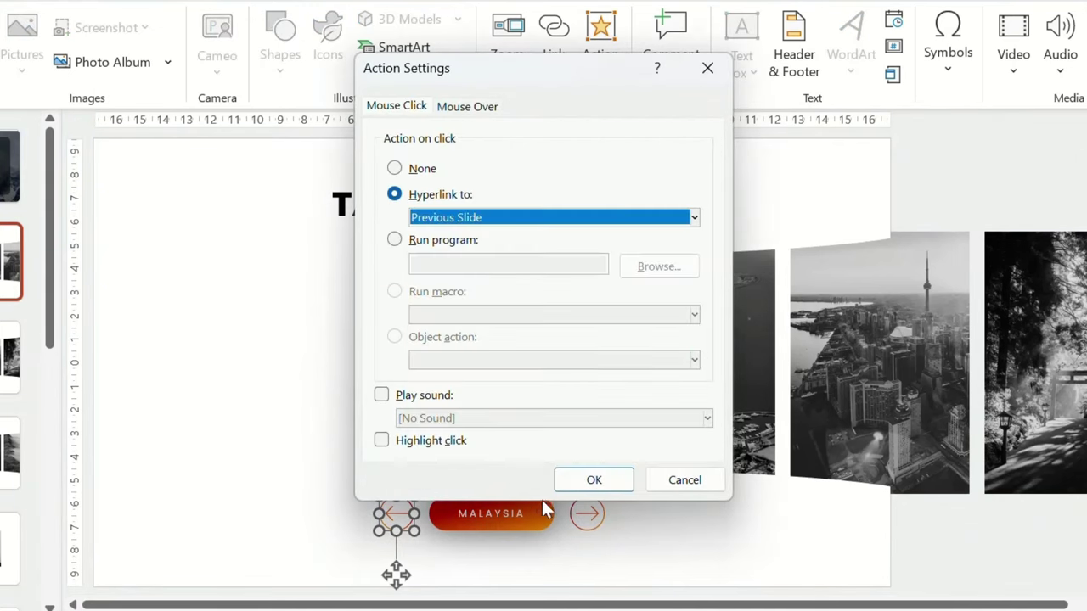
left_click(569, 480)
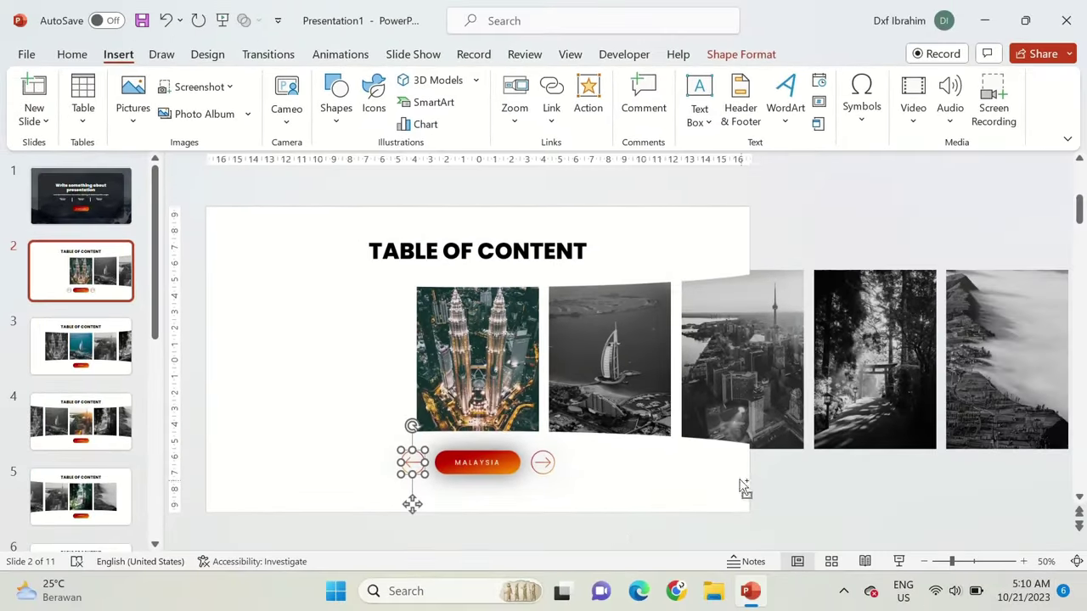
Step: Paste the copied arrow pair onto the Dubai, Canada, Japan and Indonesia slides (3–6), then return to slide 1
left_click(547, 465, "shift")
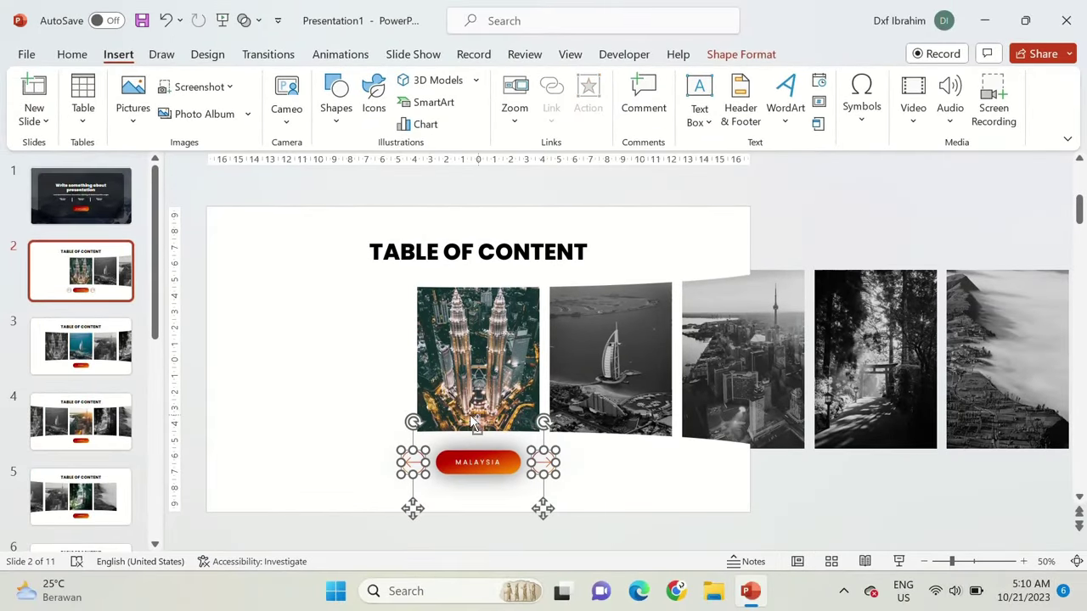
left_click(106, 348)
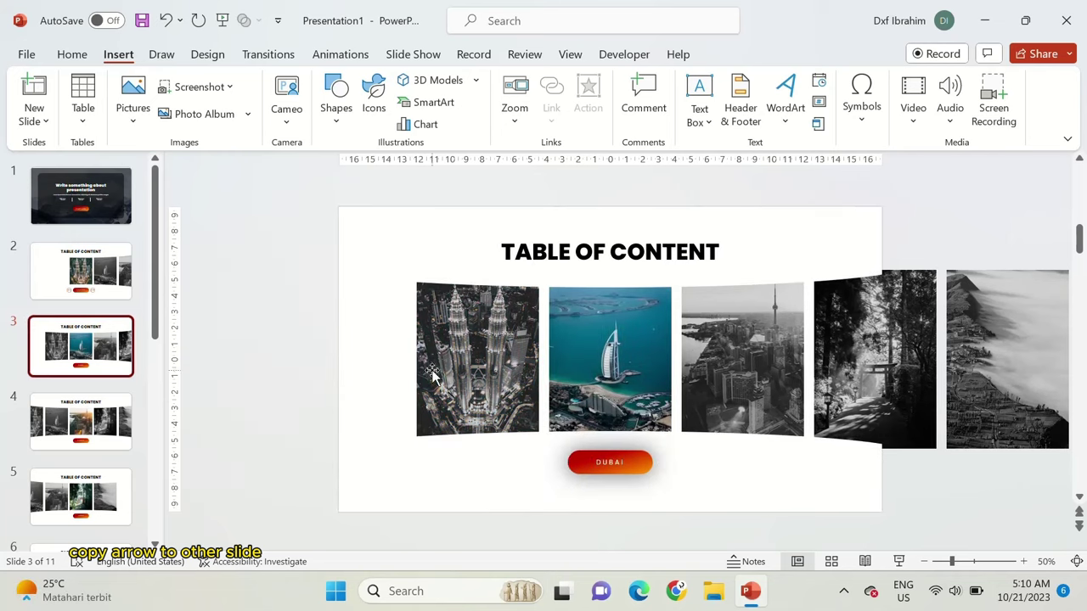
key("ctrl+v")
left_click(85, 415)
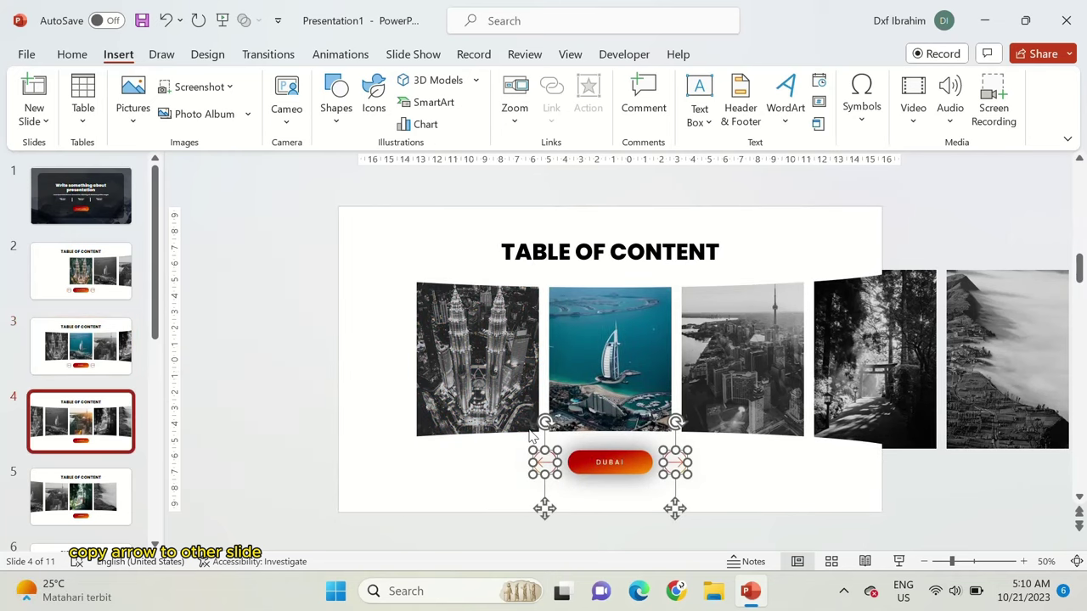
key("ctrl+v")
left_click(124, 507)
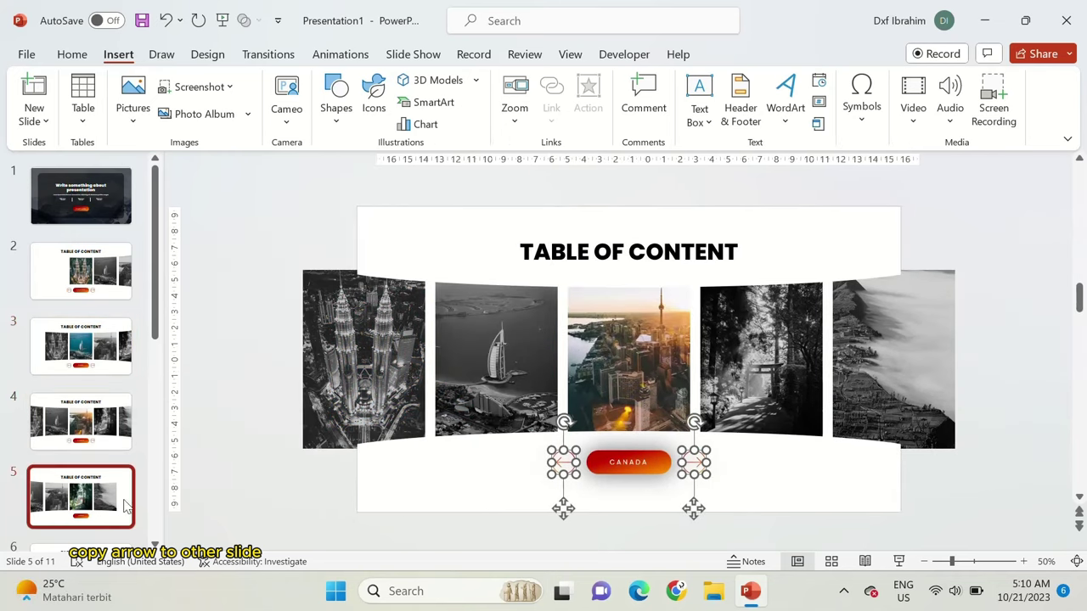
key("ctrl+v")
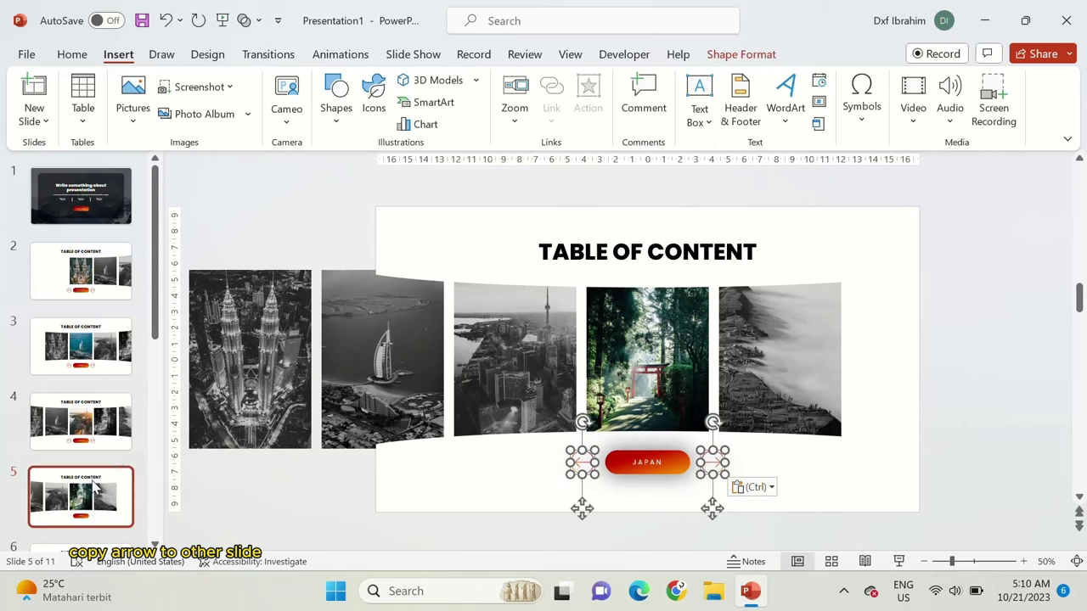
scroll(91, 494, "down", 2)
left_click(91, 494)
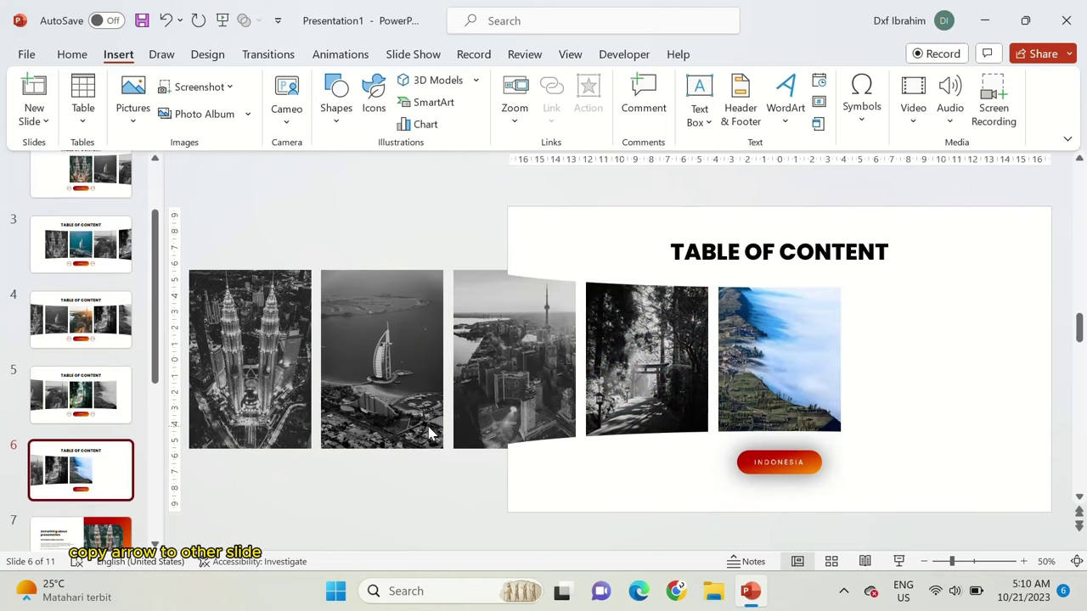
key("ctrl+v")
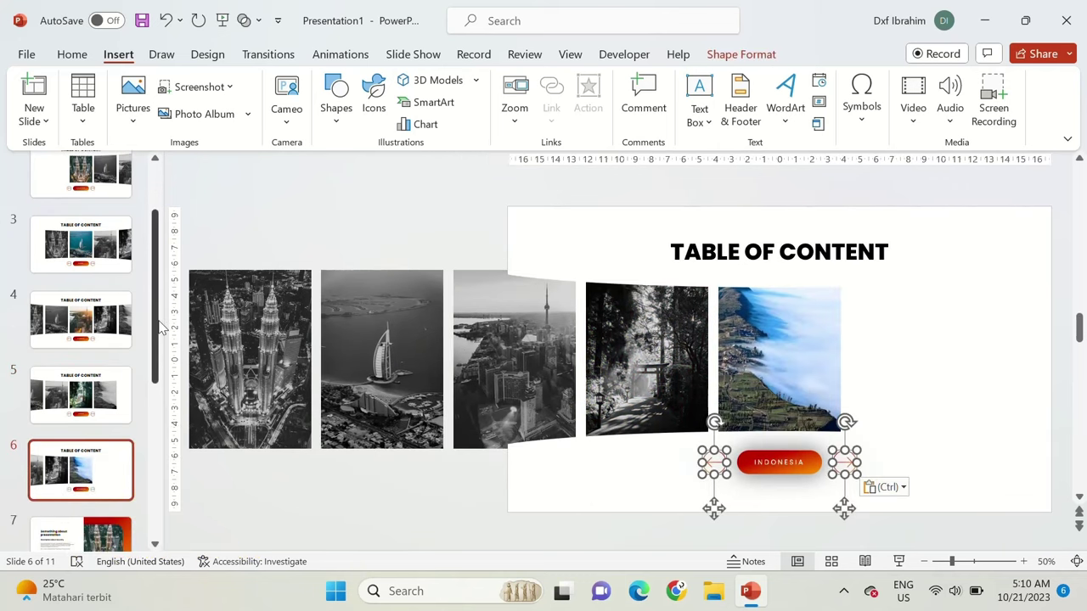
scroll(93, 254, "up", 3)
left_click(95, 222)
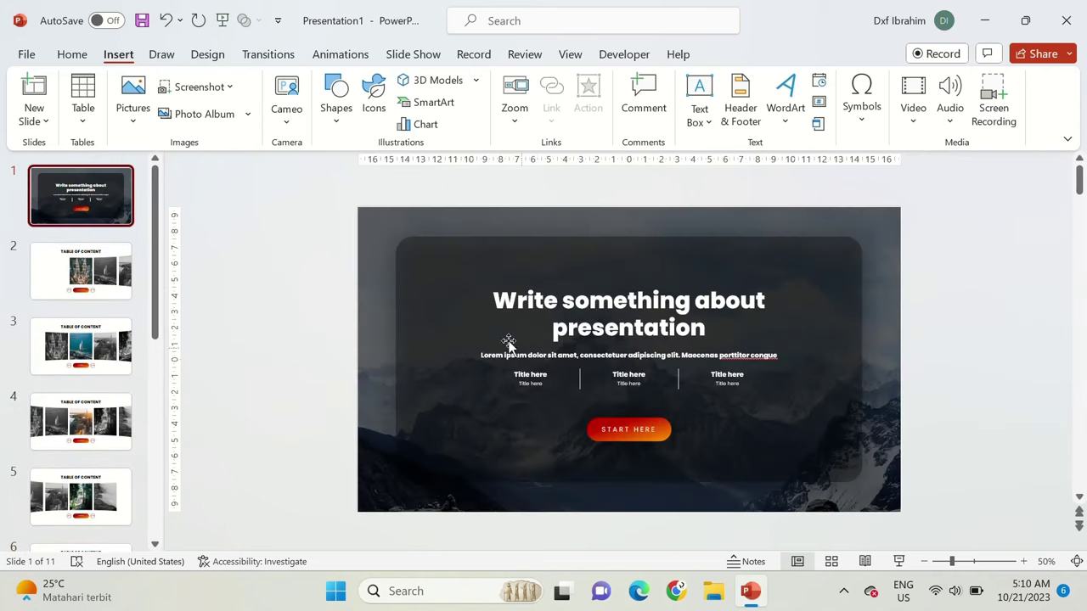
Step: Hyperlink the title slide's START HERE button to slide 4, then go to slide 2
left_click(632, 437)
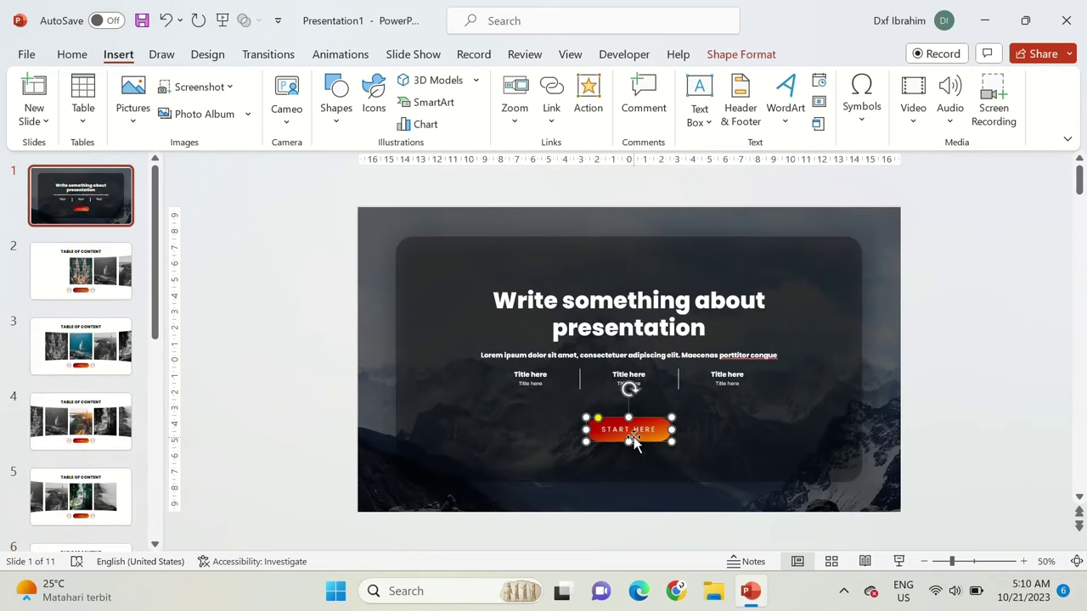
left_click(551, 96)
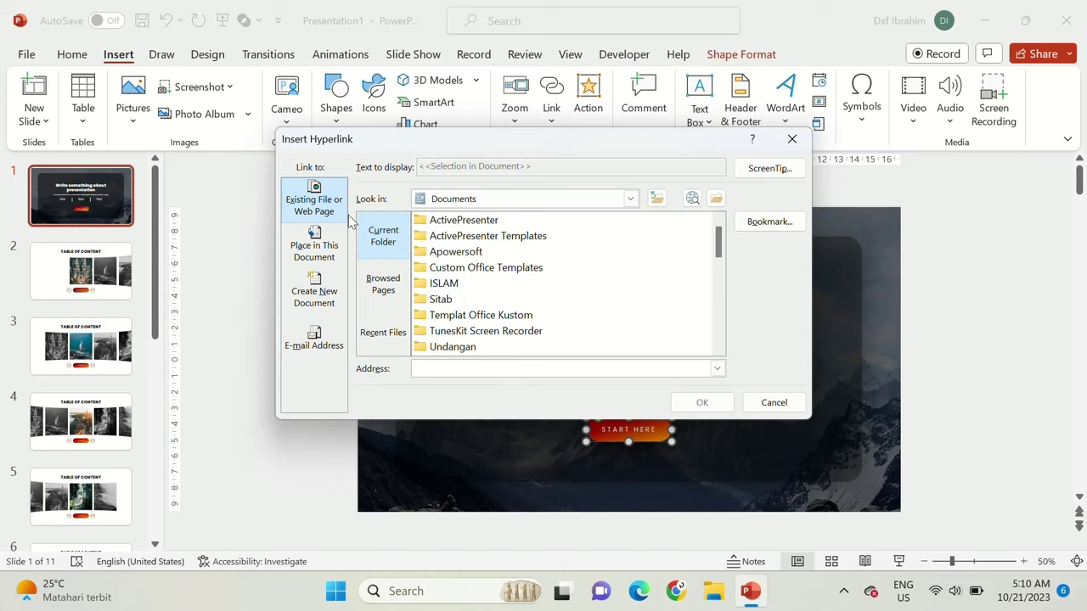
left_click(317, 251)
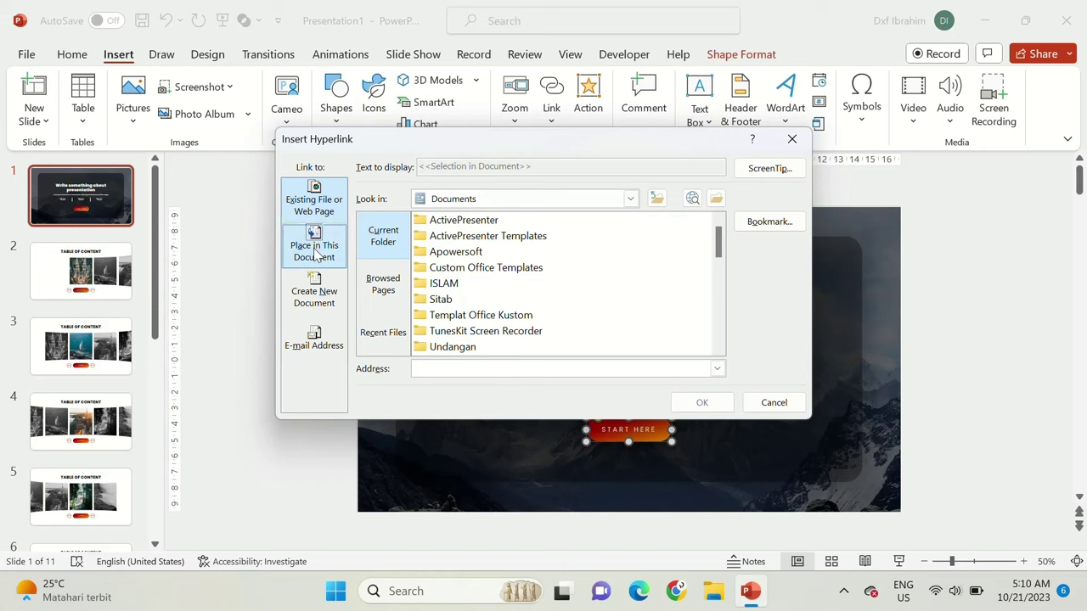
left_click(411, 278)
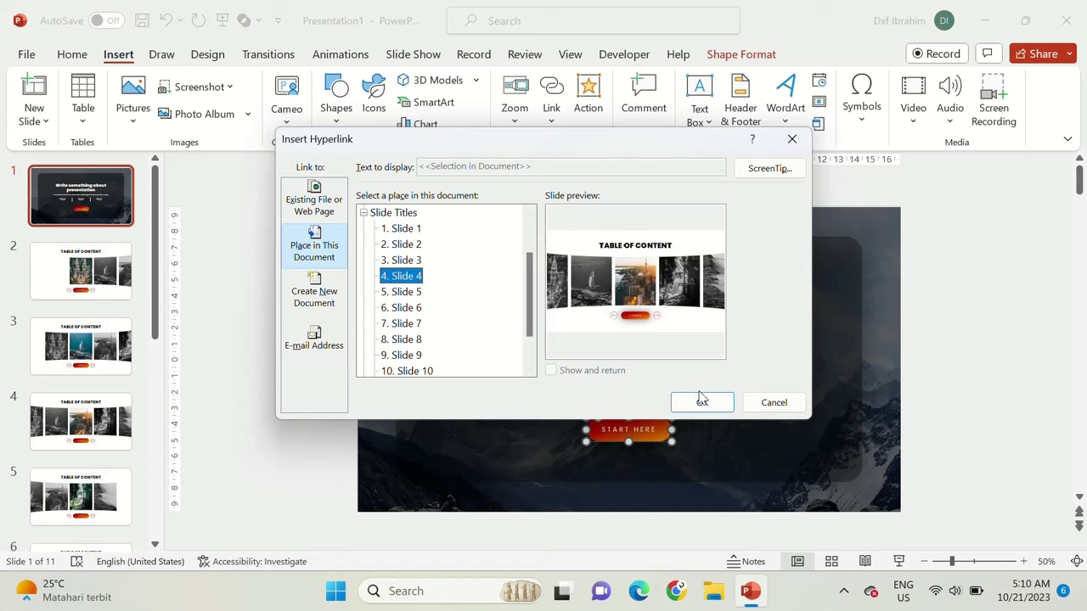
left_click(702, 400)
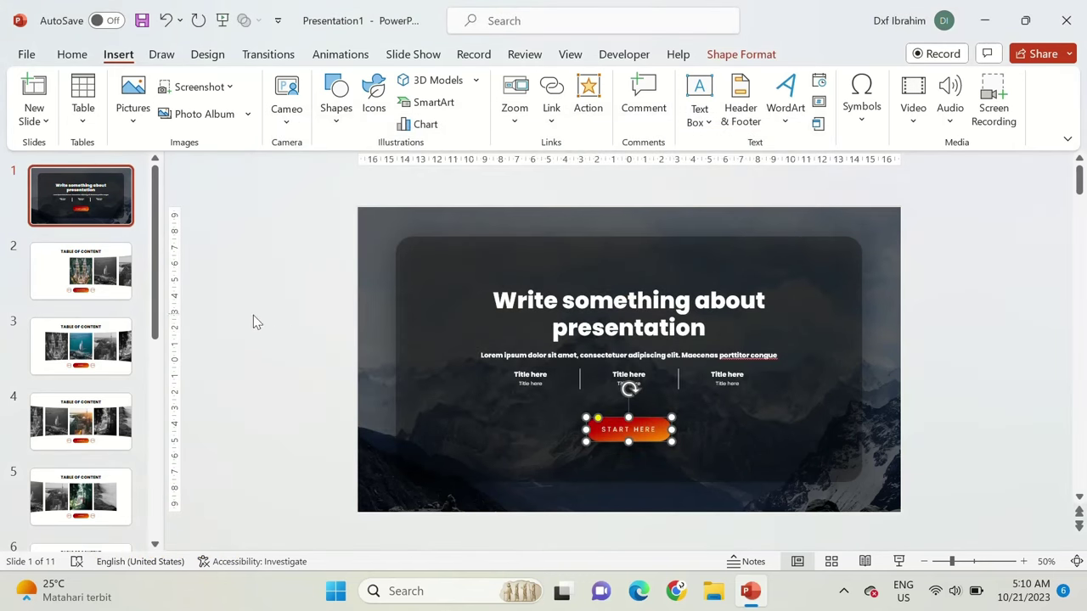
left_click(114, 299)
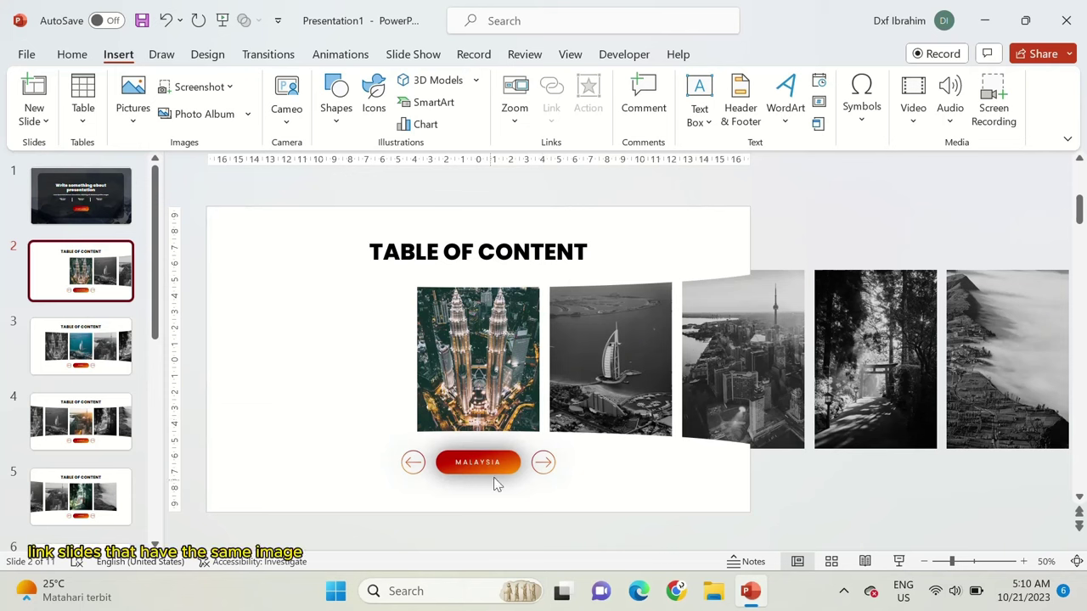
Step: Link the MALAYSIA button on slide 2 to slide 7
left_click(499, 469)
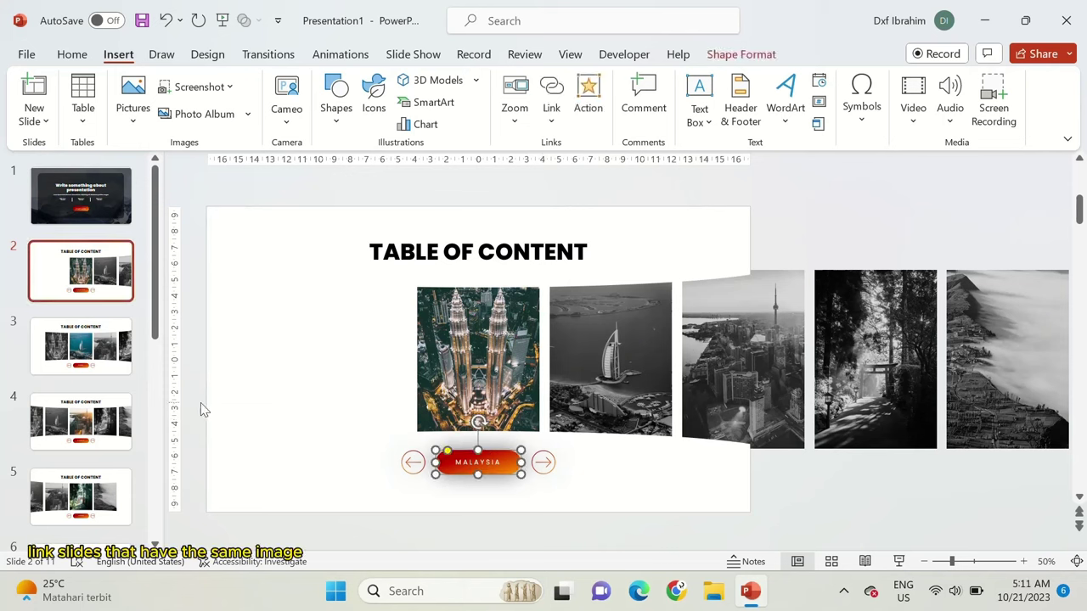
left_click(170, 405)
scroll(170, 405, "down", 3)
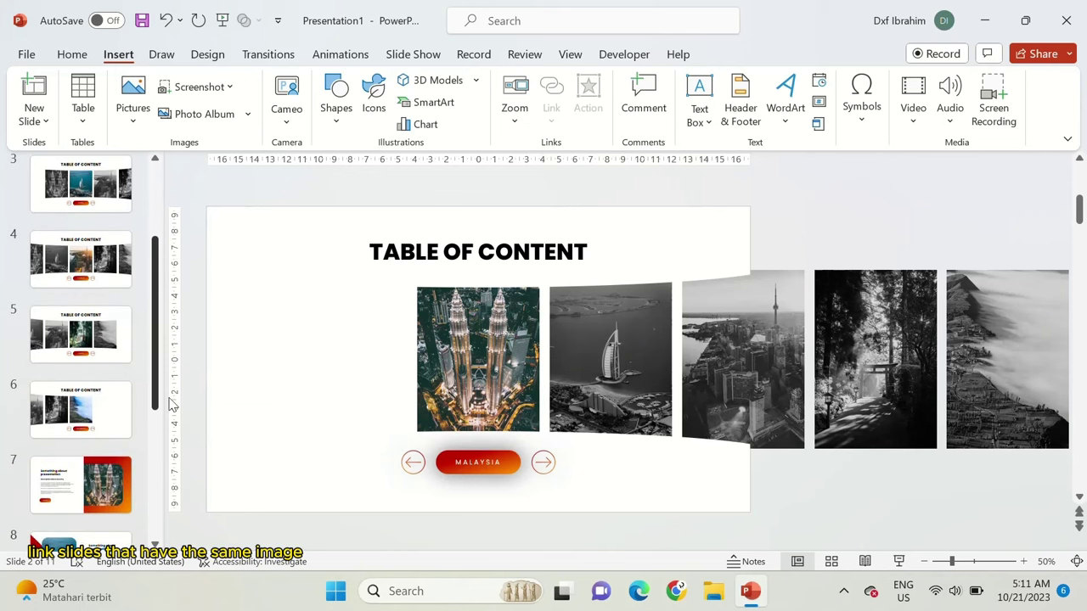
scroll(170, 405, "up", 3)
left_click(456, 467)
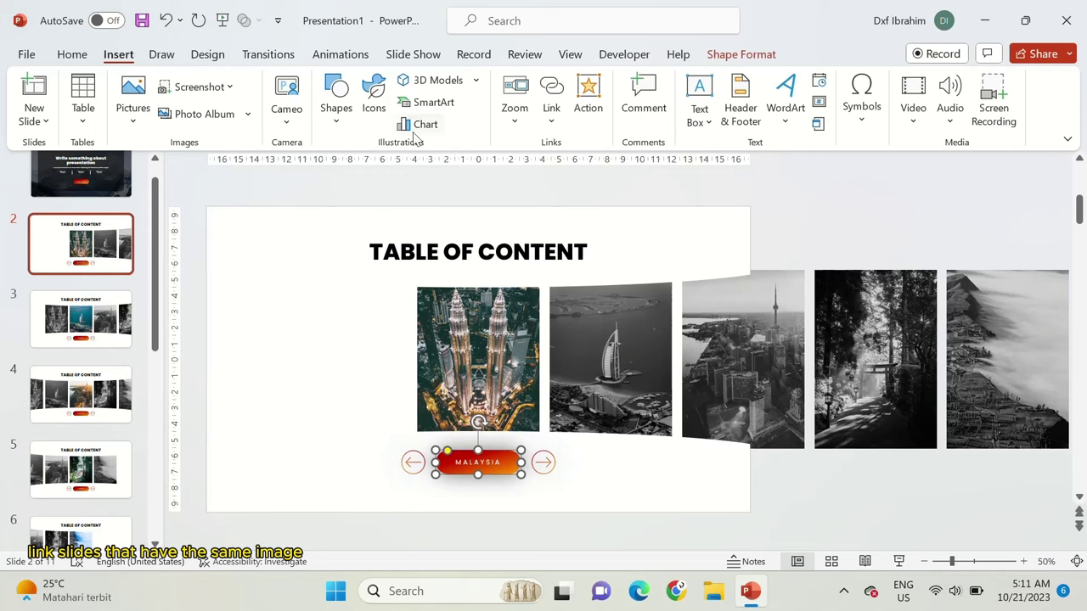
left_click(551, 102)
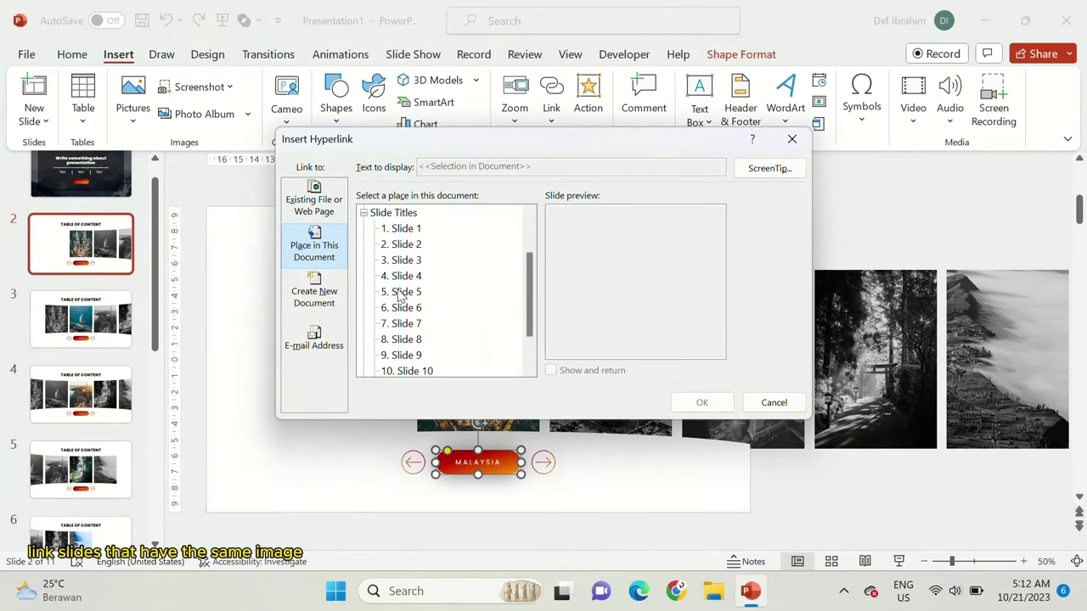
left_click(405, 323)
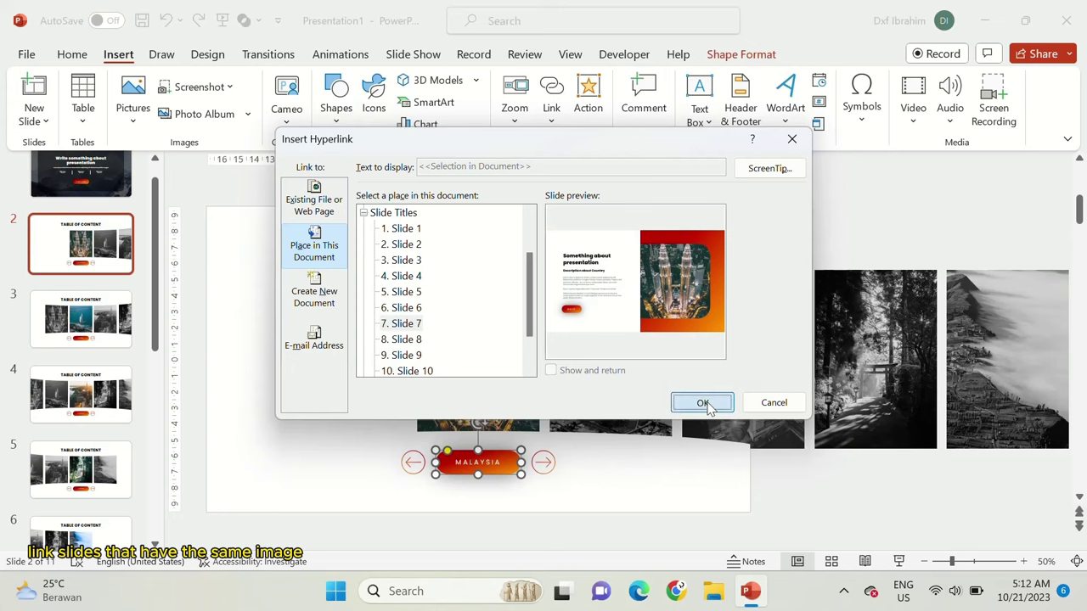
left_click(702, 402)
Step: Link the DUBAI button to slide 8 and the CANADA button to slide 9
left_click(111, 339)
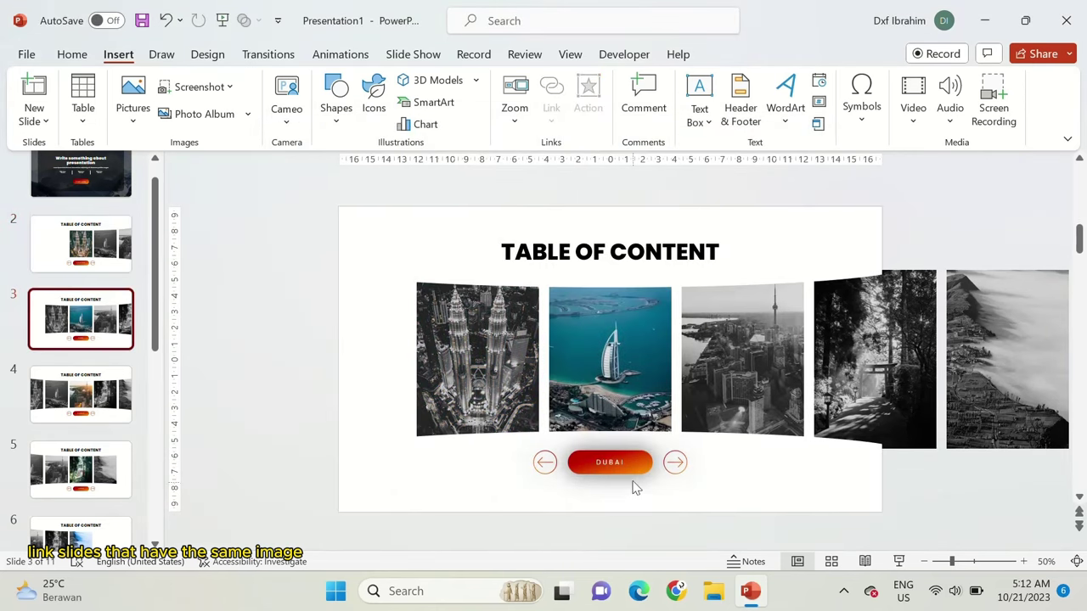
left_click(633, 470)
left_click(552, 100)
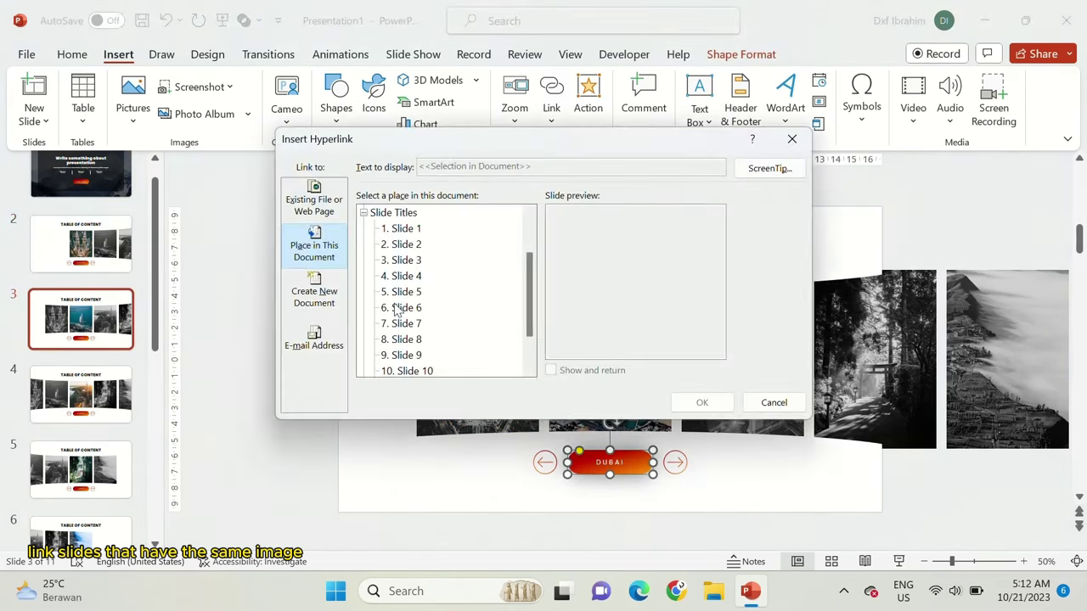
left_click(701, 402)
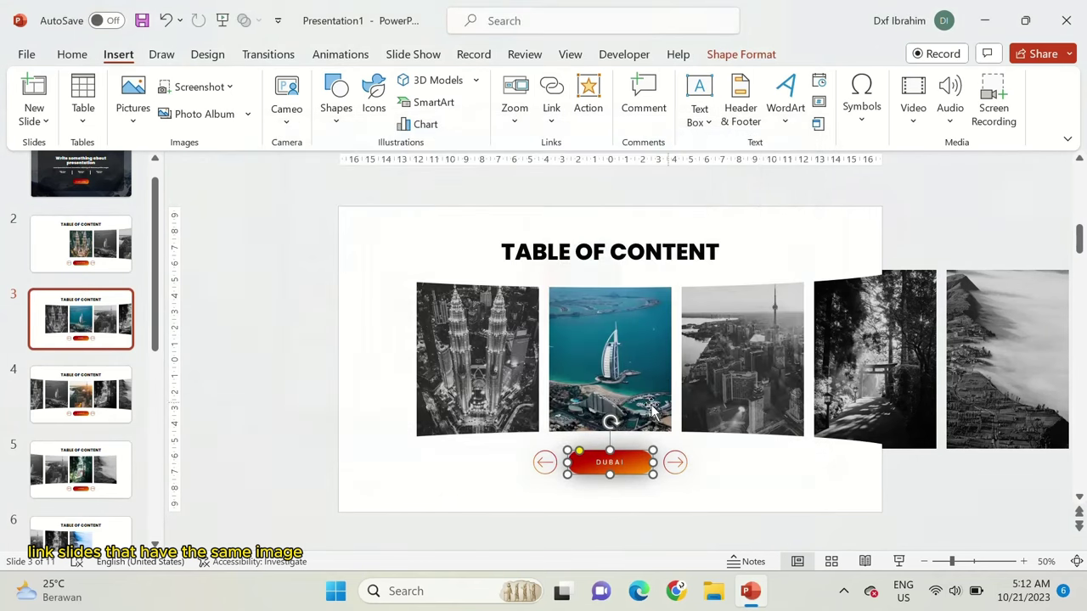
left_click(57, 407)
left_click(636, 469)
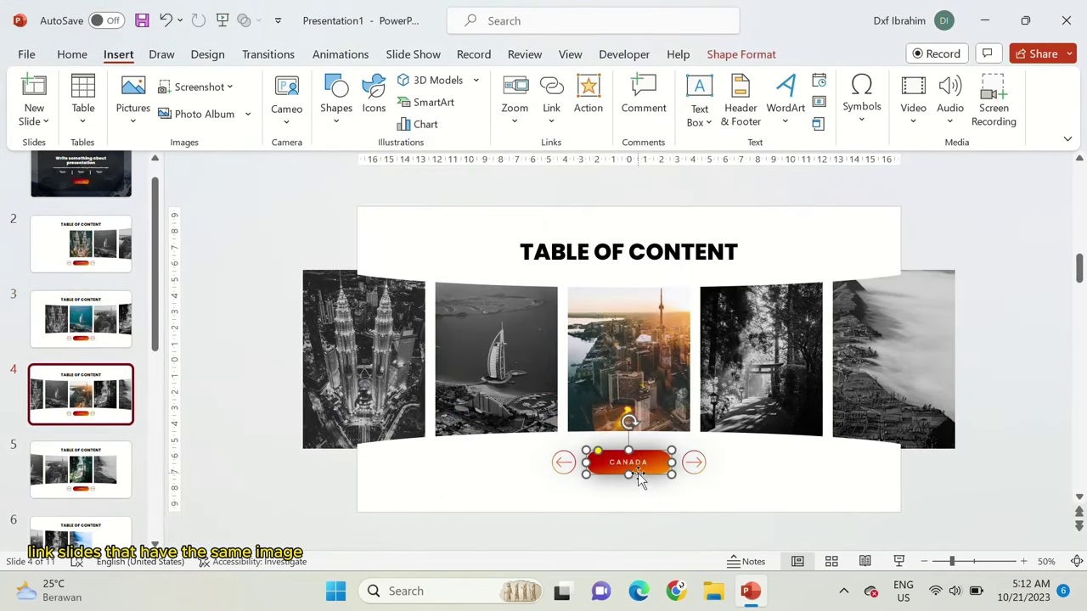
left_click(552, 92)
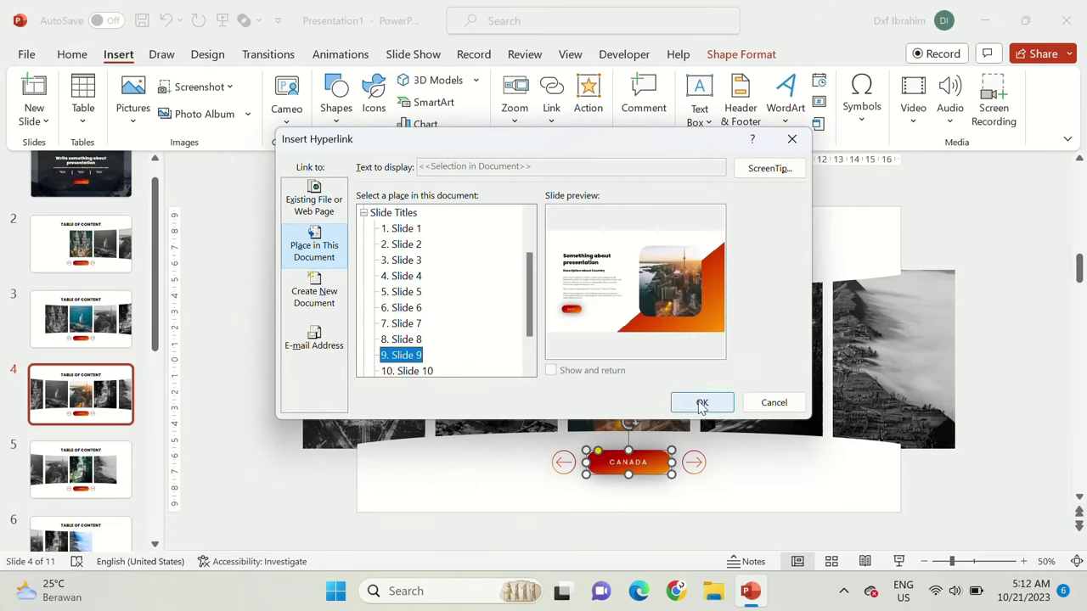
left_click(701, 403)
Step: Link the JAPAN button on slide 5 to slide 10
left_click(96, 479)
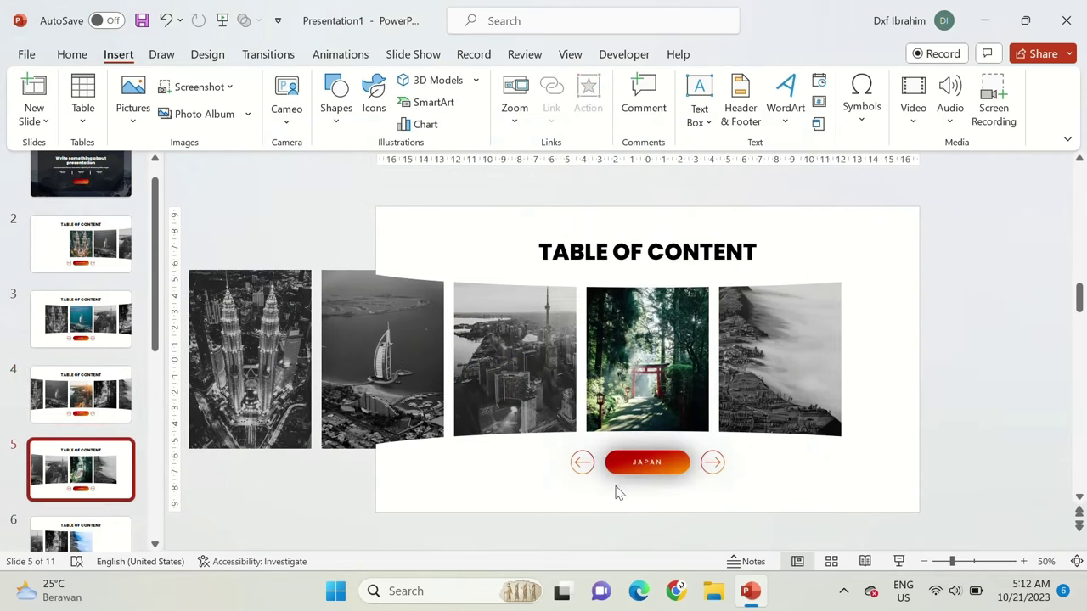
left_click(551, 92)
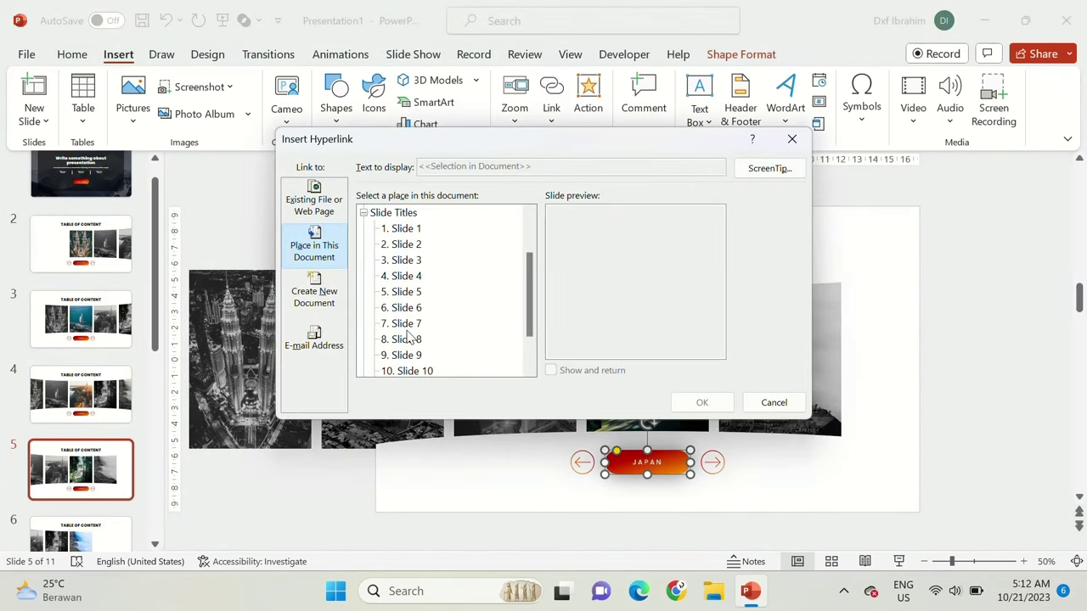
scroll(411, 338, "down", 1)
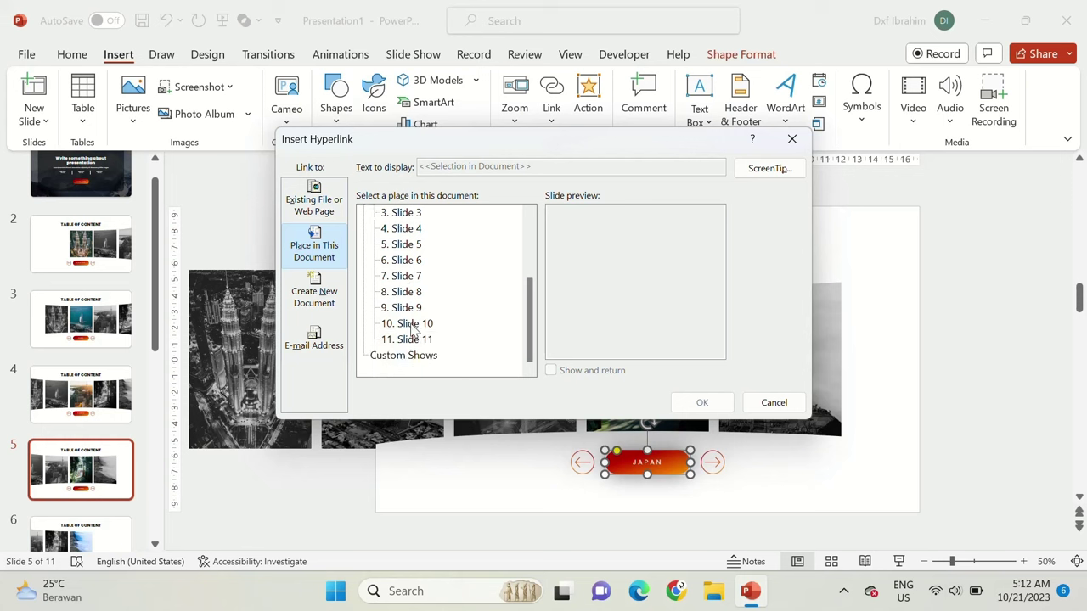
left_click(412, 326)
left_click(687, 405)
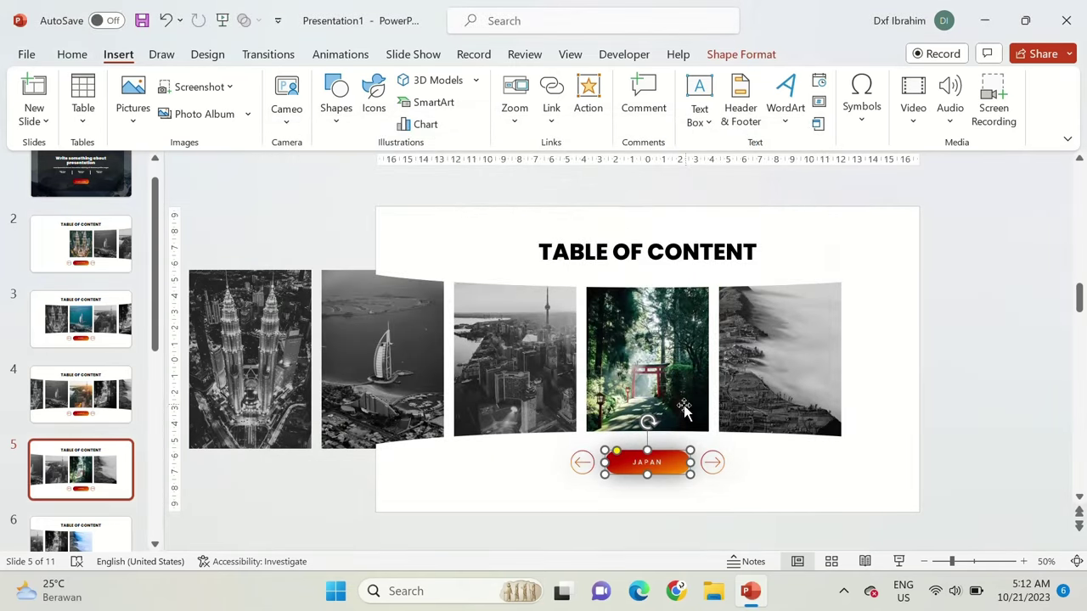
Step: Link the INDONESIA button on slide 6 to slide 11, then go to slide 7
left_click(72, 521)
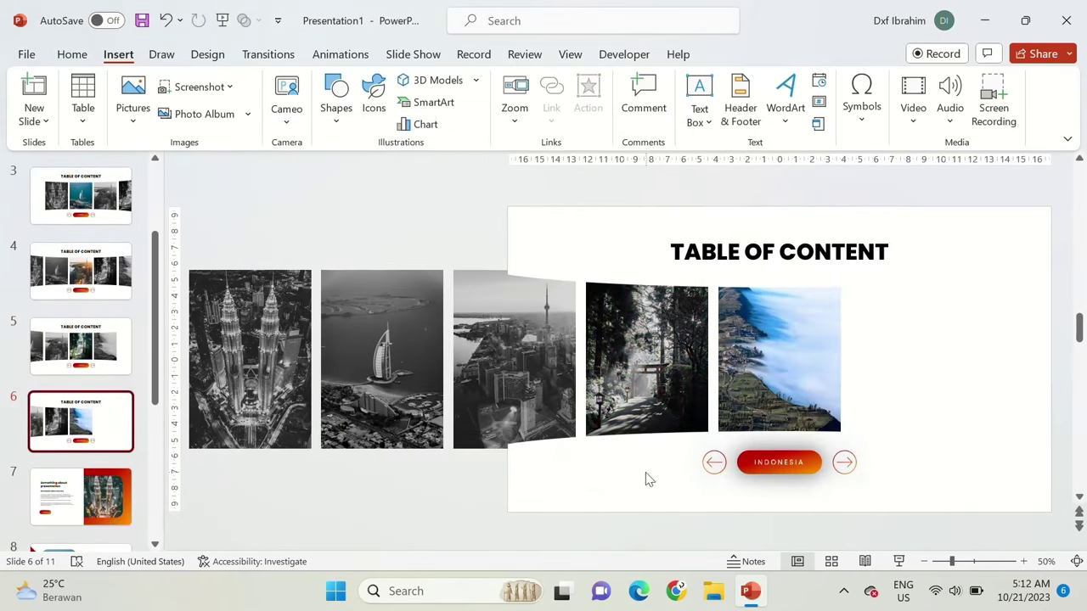
left_click(763, 468)
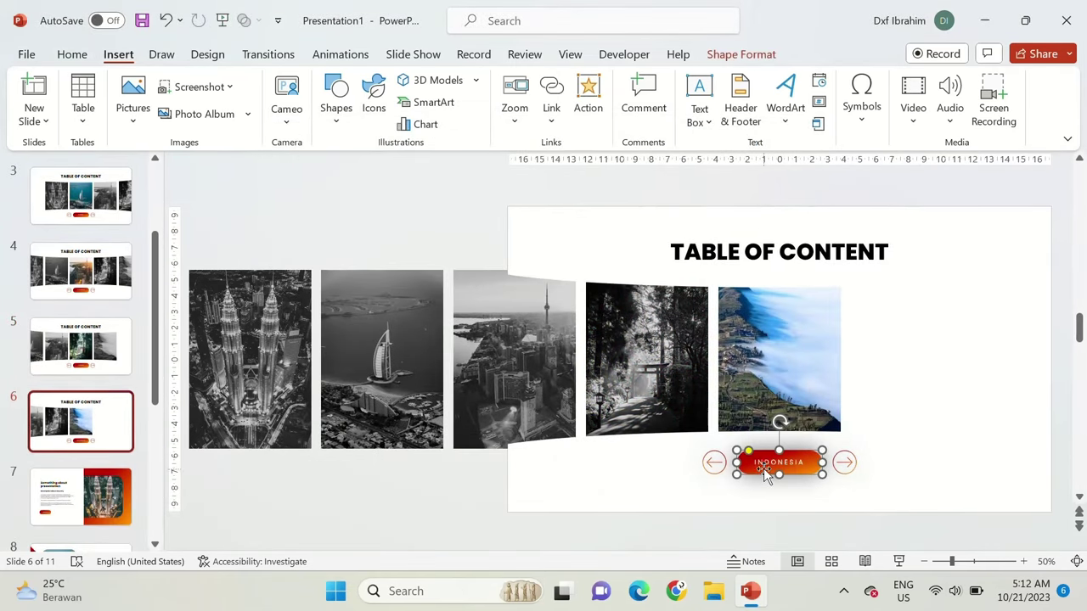
left_click(551, 94)
scroll(418, 340, "down", 2)
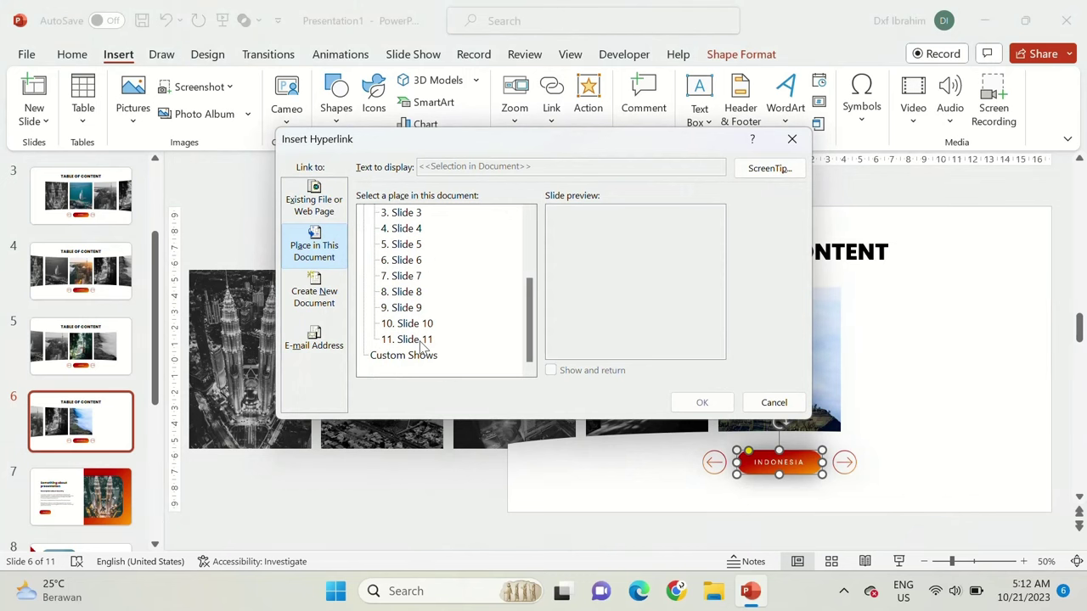
left_click(422, 341)
left_click(701, 403)
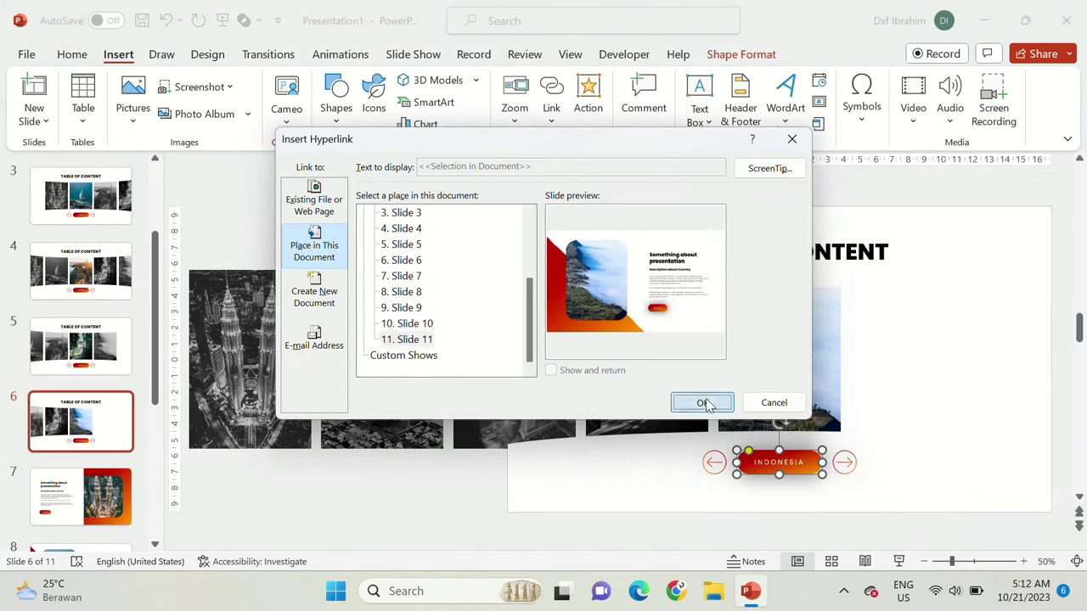
left_click(121, 499)
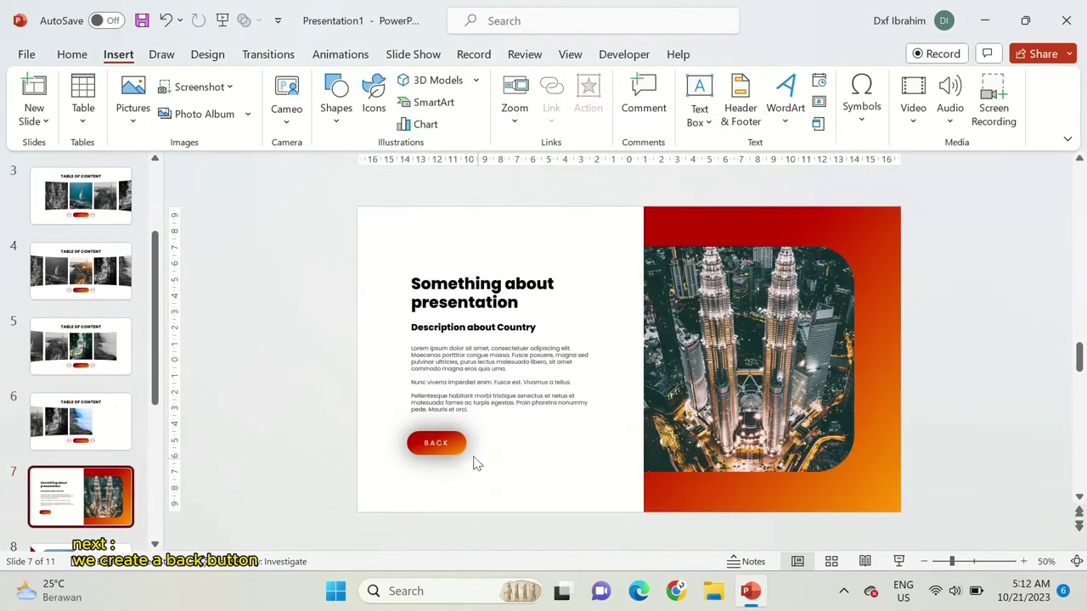
Step: Link slide 7's BACK button to slide 2 and slide 8's BACK button to slide 3
left_click(455, 444)
left_click(552, 91)
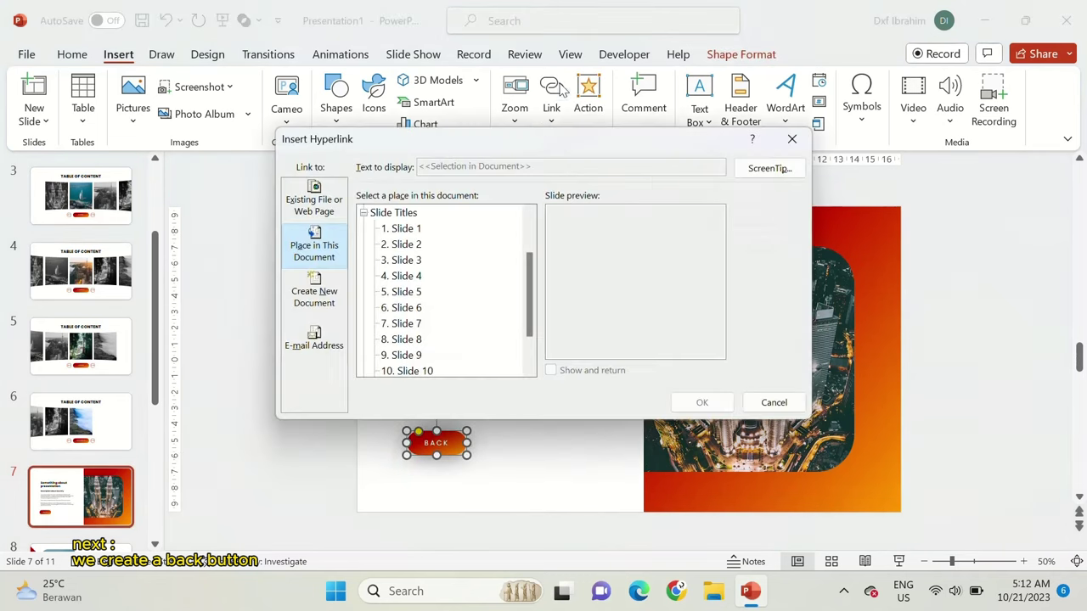
left_click(411, 245)
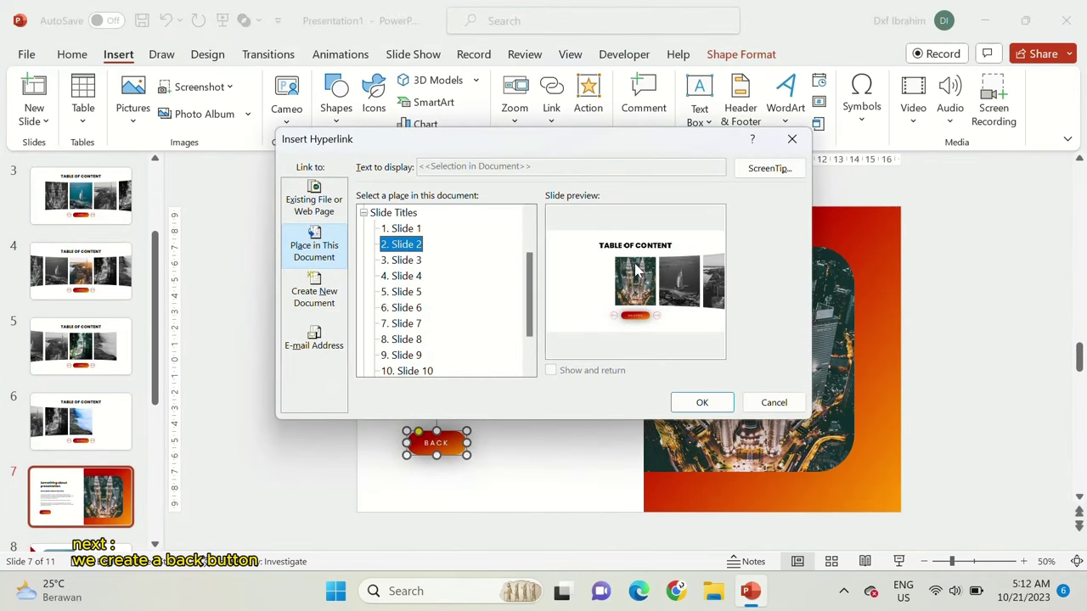
left_click(702, 403)
scroll(91, 513, "down", 1)
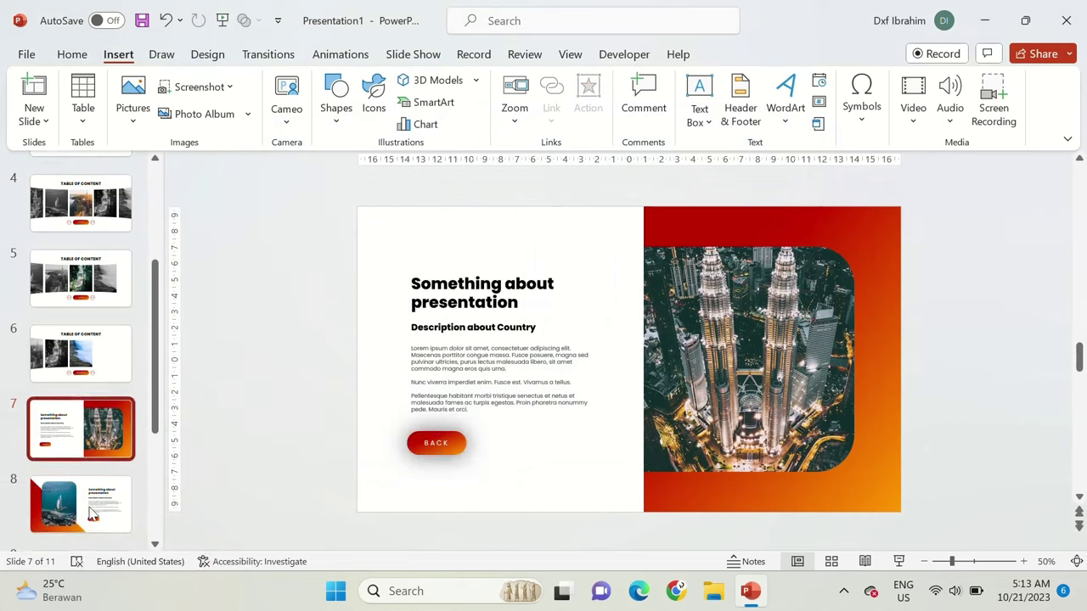
left_click(91, 513)
left_click(698, 450)
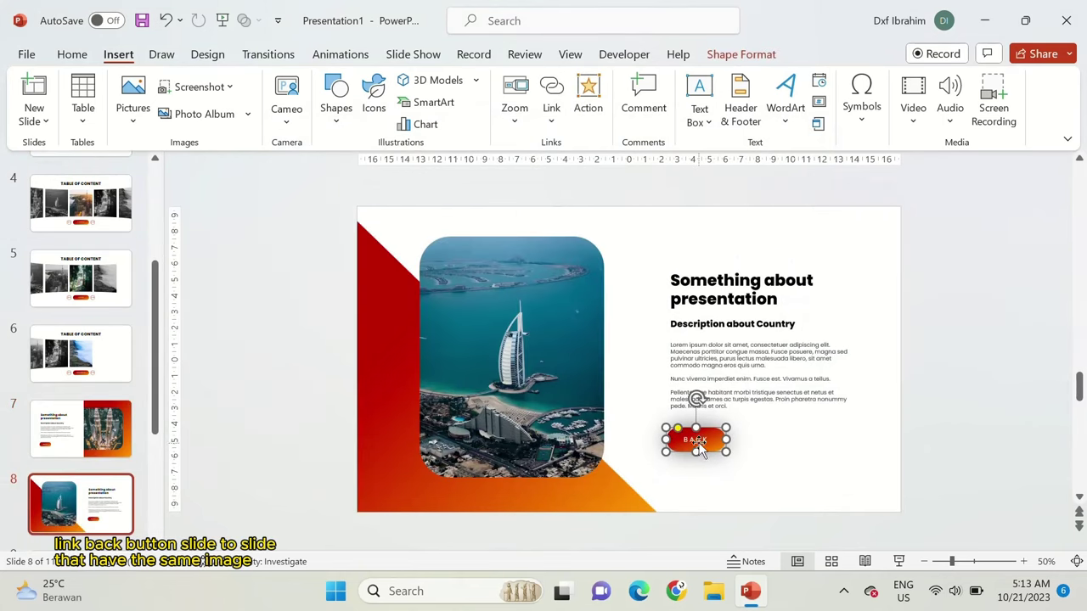
left_click(570, 98)
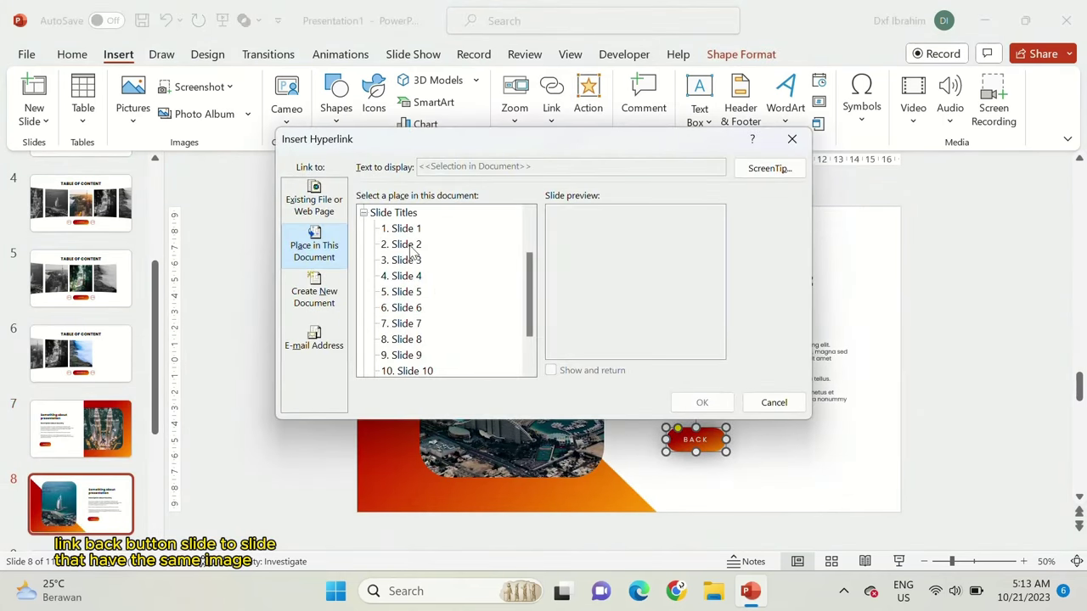
left_click(414, 261)
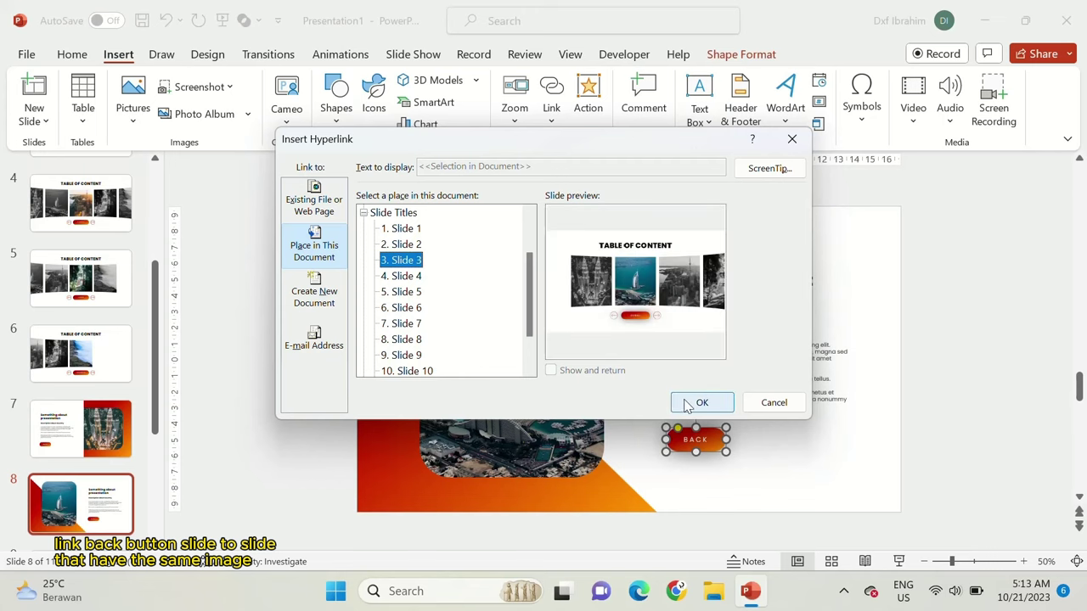
left_click(693, 404)
Step: Link the BACK buttons on slide 9 to slide 4 and slide 10 to slide 5
scroll(692, 408, "down", 2)
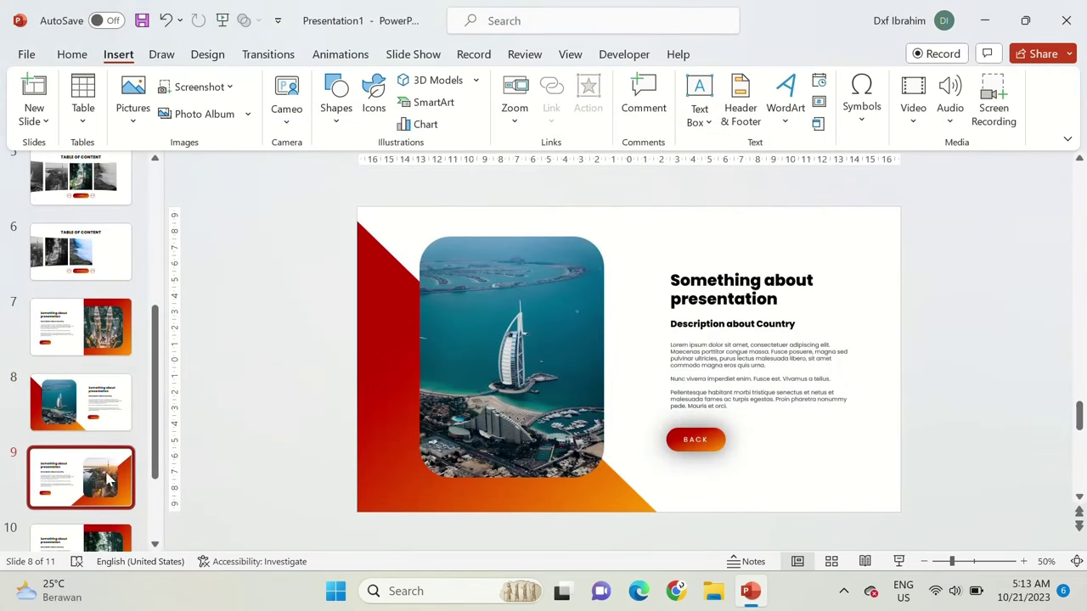
left_click(454, 446)
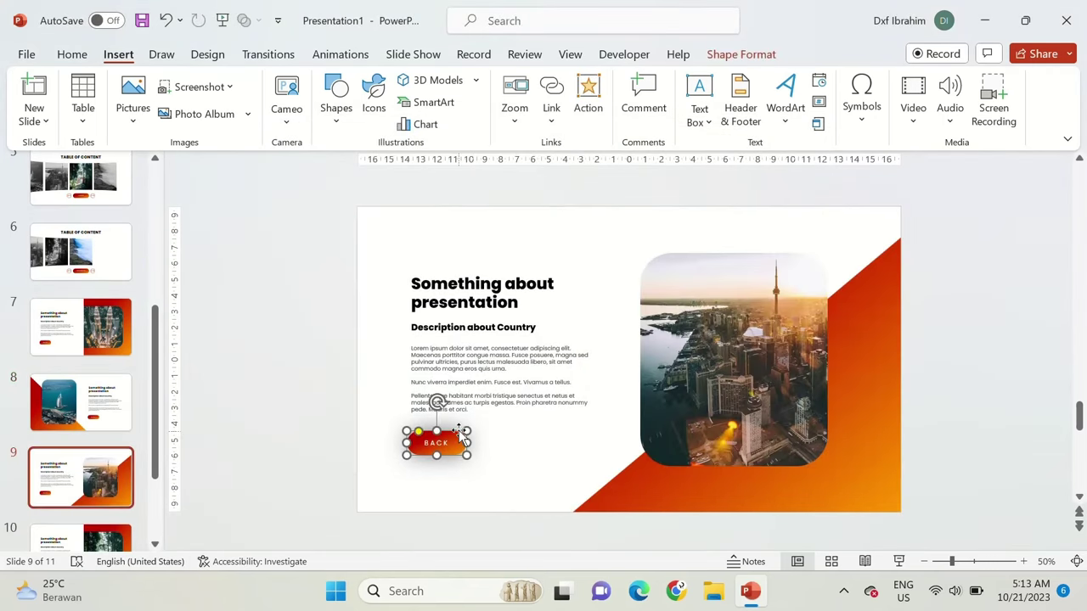
left_click(550, 96)
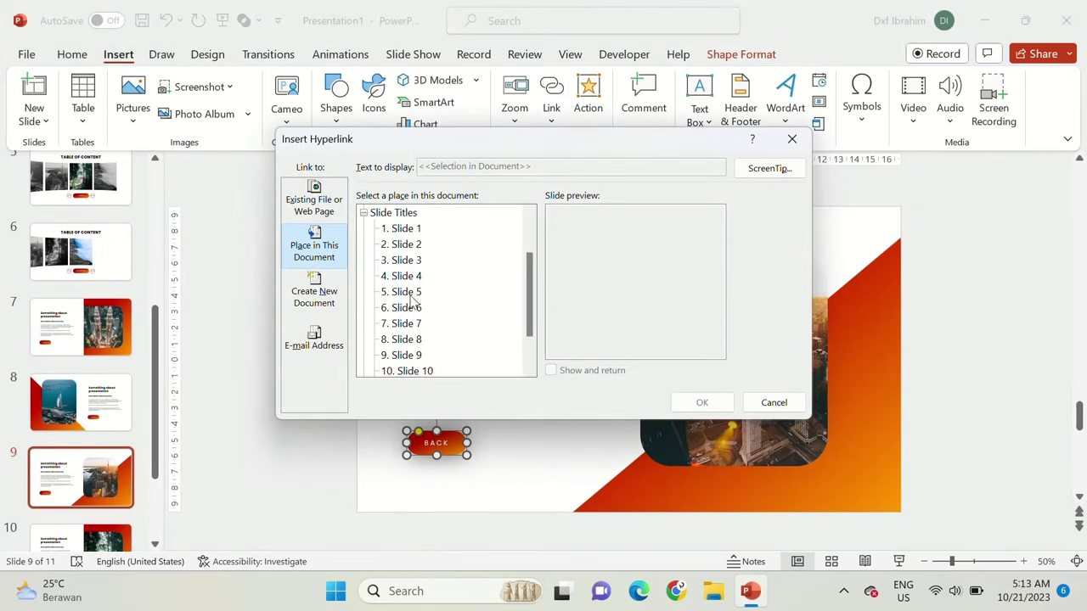
left_click(416, 279)
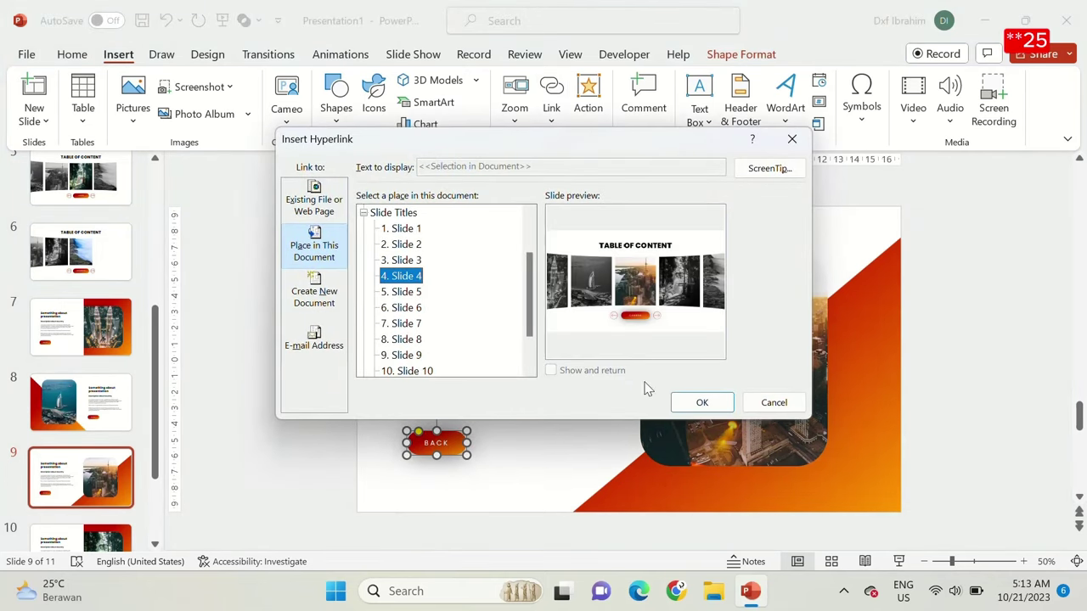
left_click(702, 403)
scroll(441, 441, "down", 2)
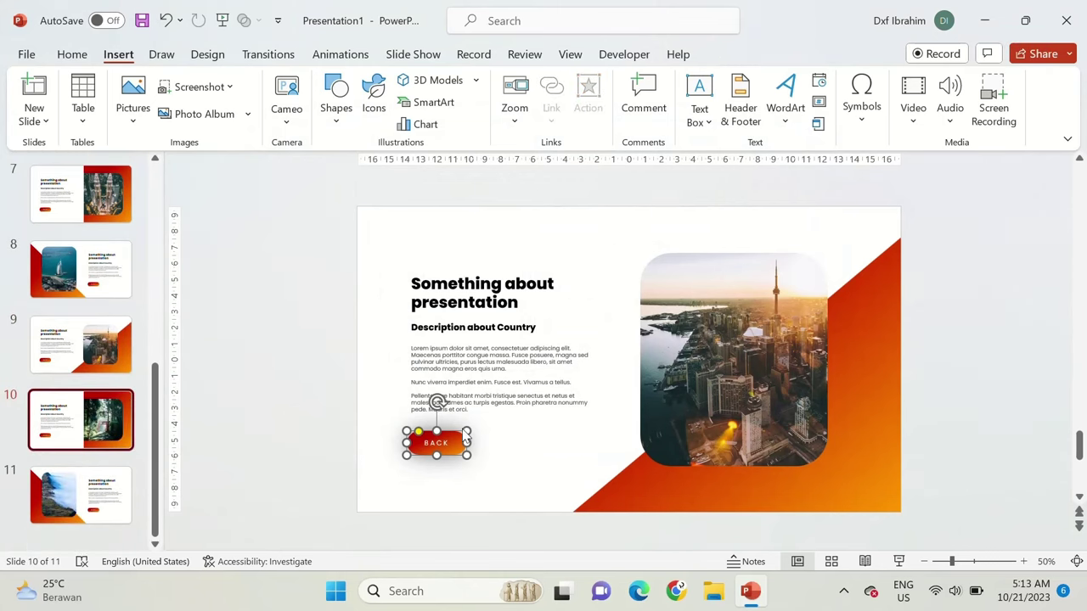
left_click(449, 454)
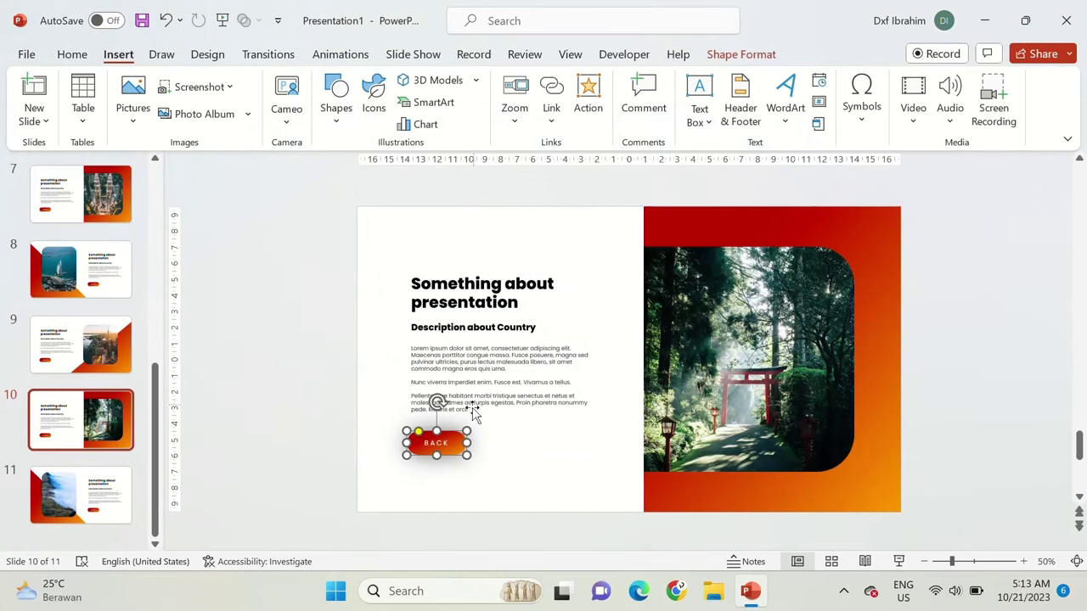
left_click(551, 95)
left_click(408, 292)
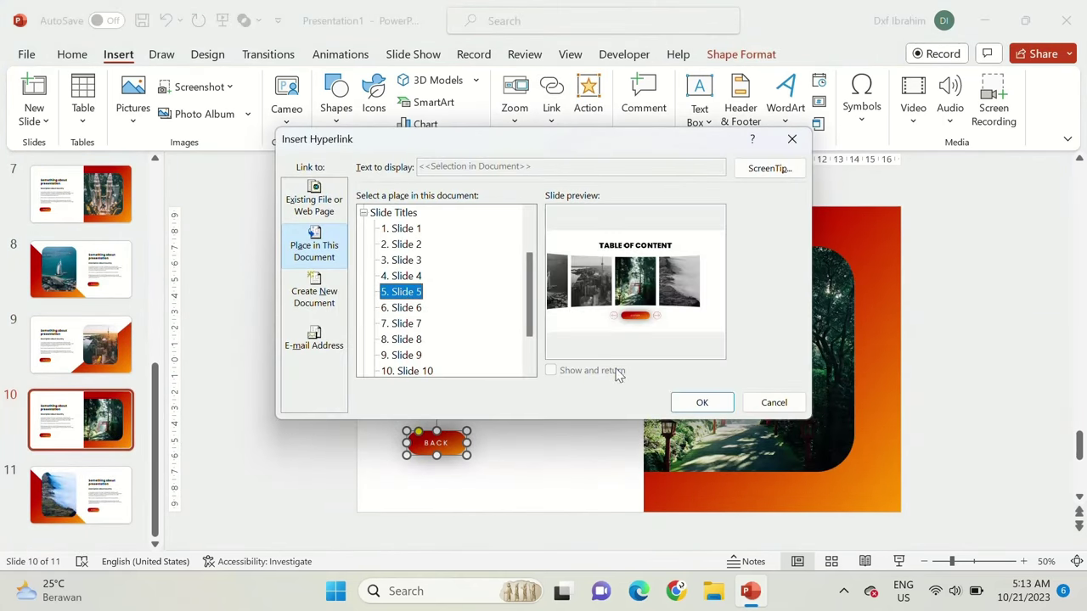
left_click(701, 402)
Step: Link the BACK button on slide 11 to slide 6
left_click(129, 477)
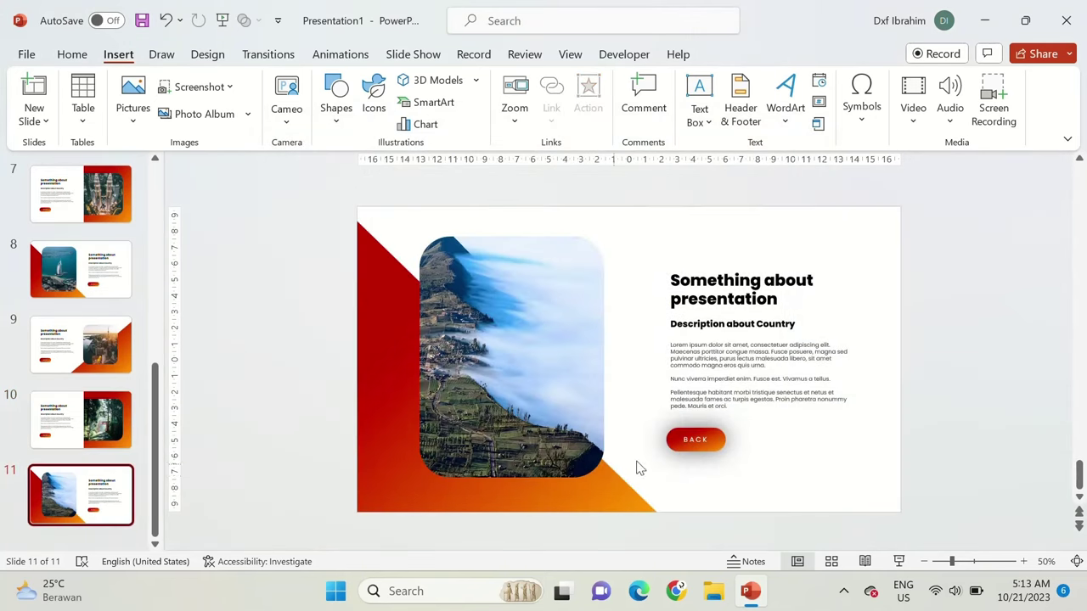
left_click(680, 447)
left_click(551, 95)
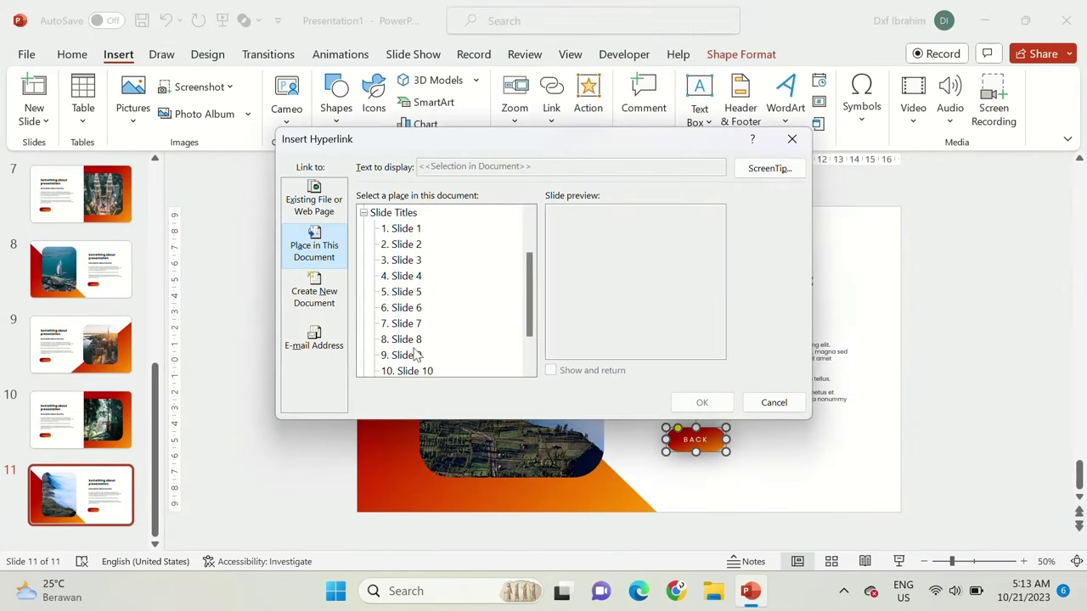
left_click(404, 309)
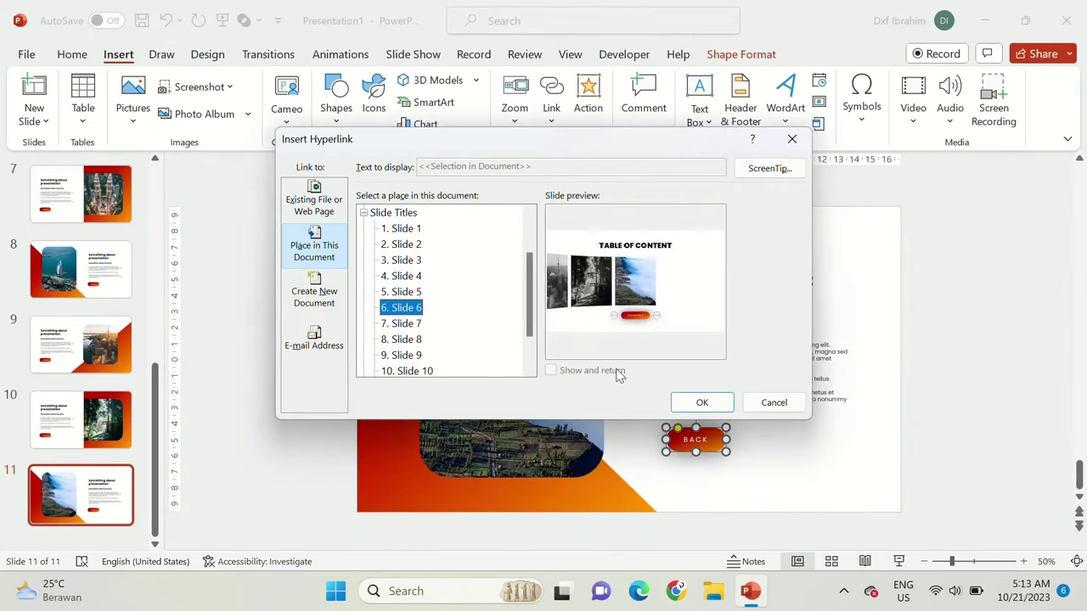
left_click(692, 404)
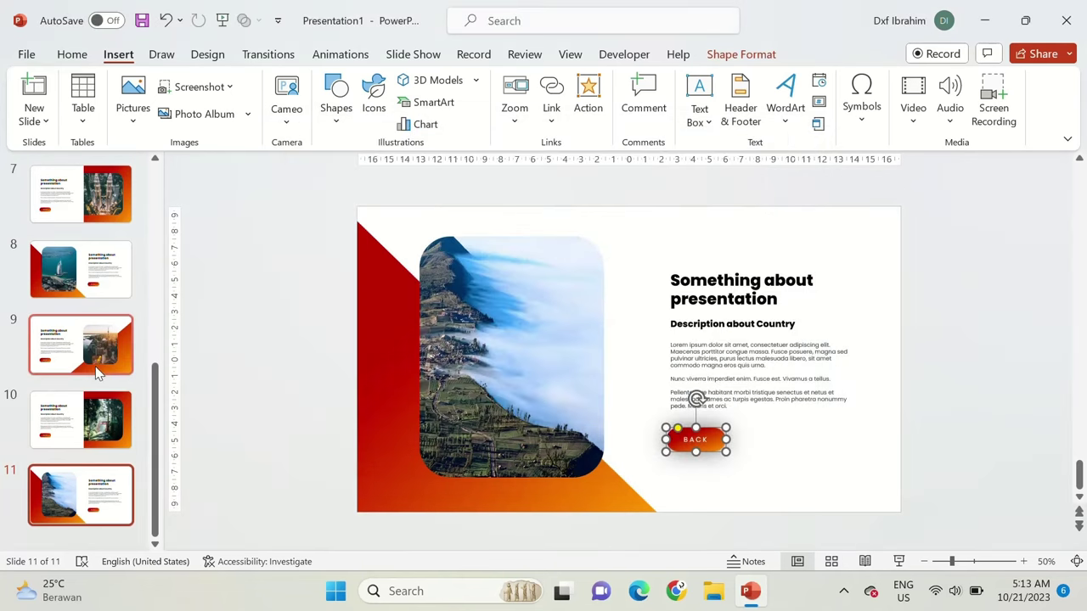
left_click_drag(157, 381, 156, 165)
Step: Select all slides and apply the Morph transition with a 01.00-second duration
left_click(126, 212, "shift")
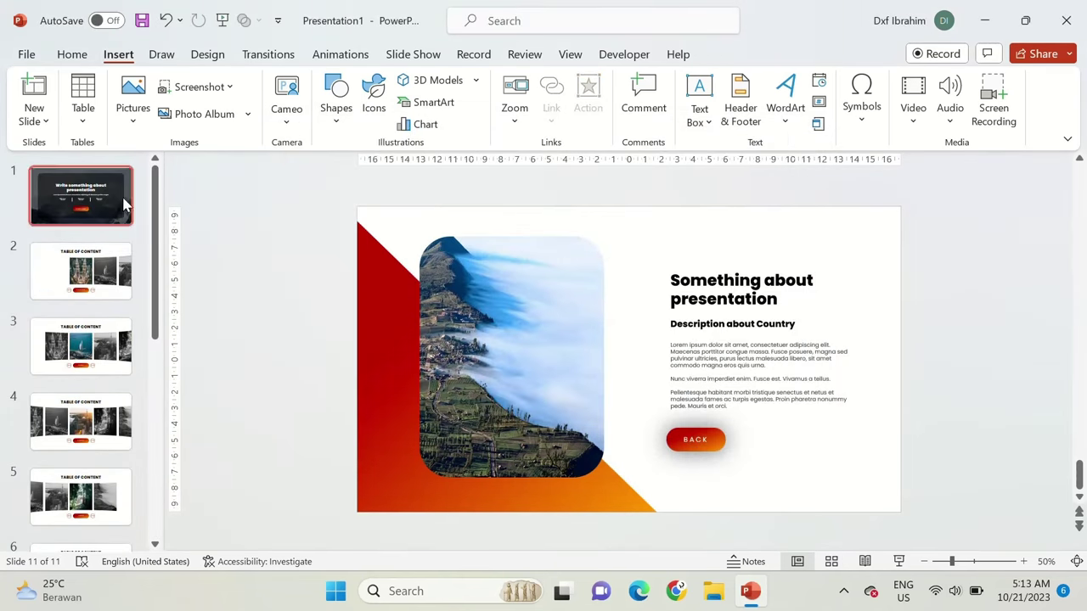
scroll(131, 211, "down", 5)
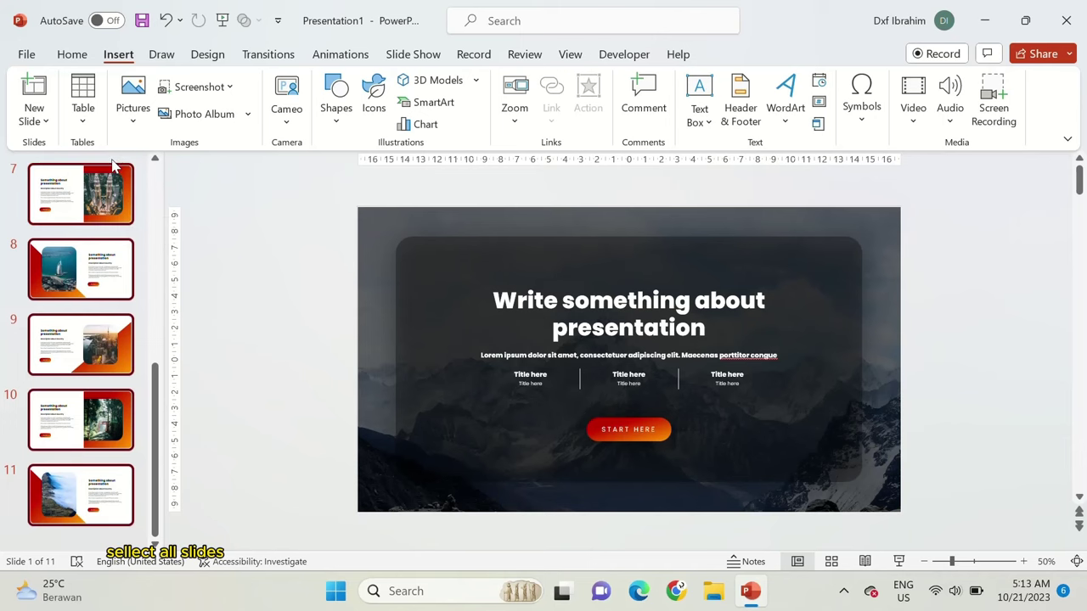
left_click(265, 54)
left_click(174, 100)
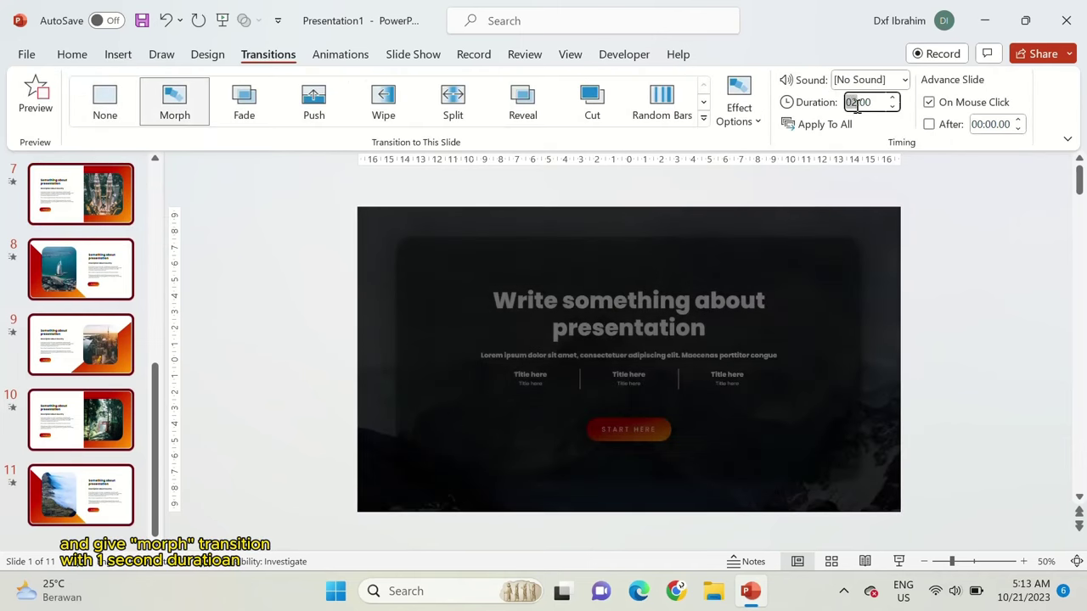
type("1")
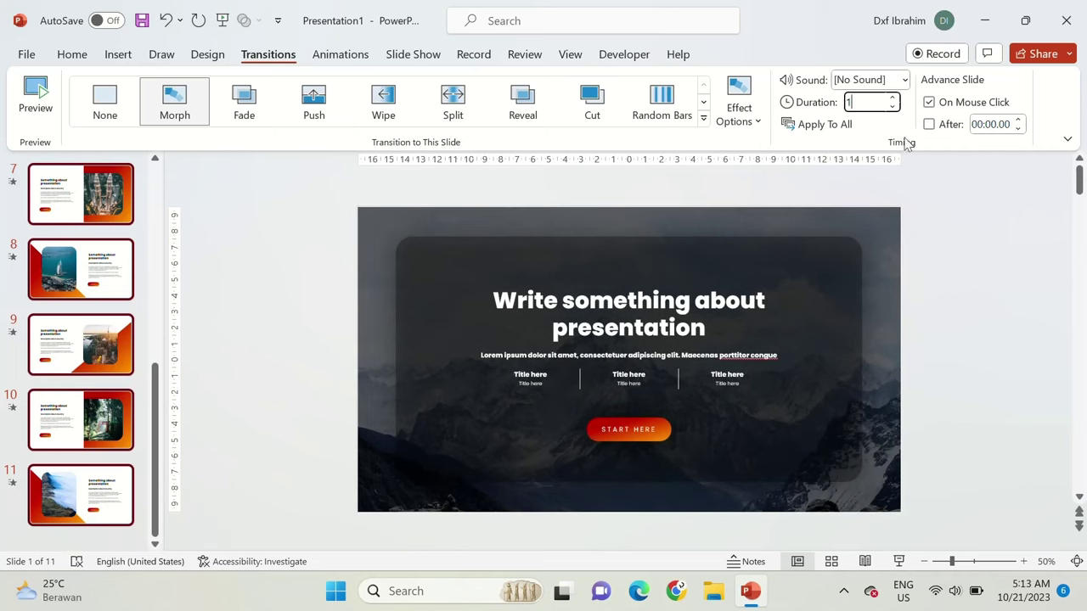
key("Return")
left_click_drag(156, 382, 154, 162)
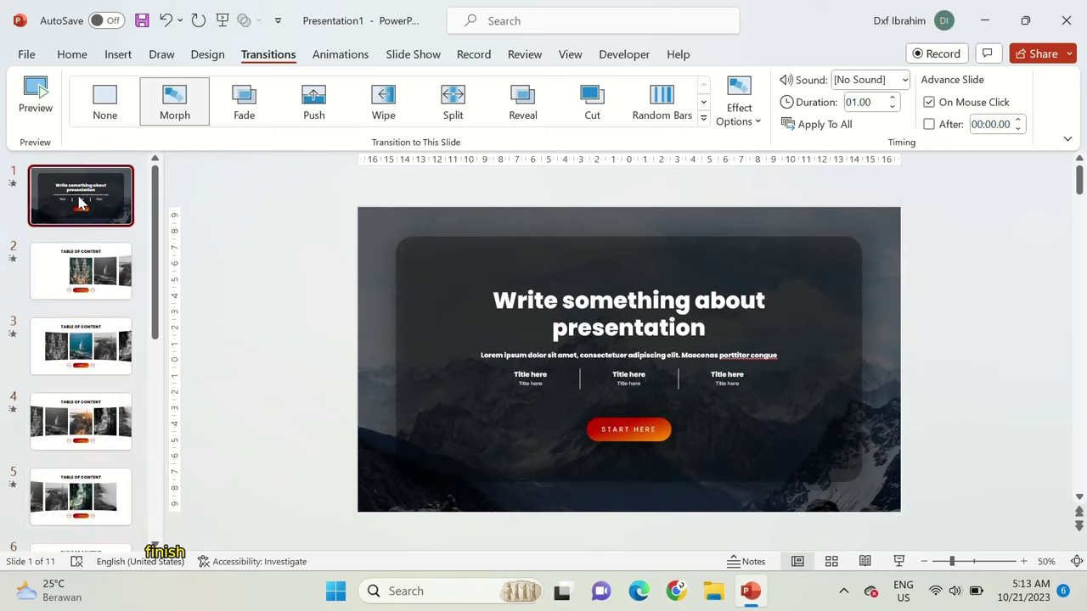
Step: Start the slideshow, click START HERE, and advance the carousel from Canada to Indonesia
left_click(897, 557)
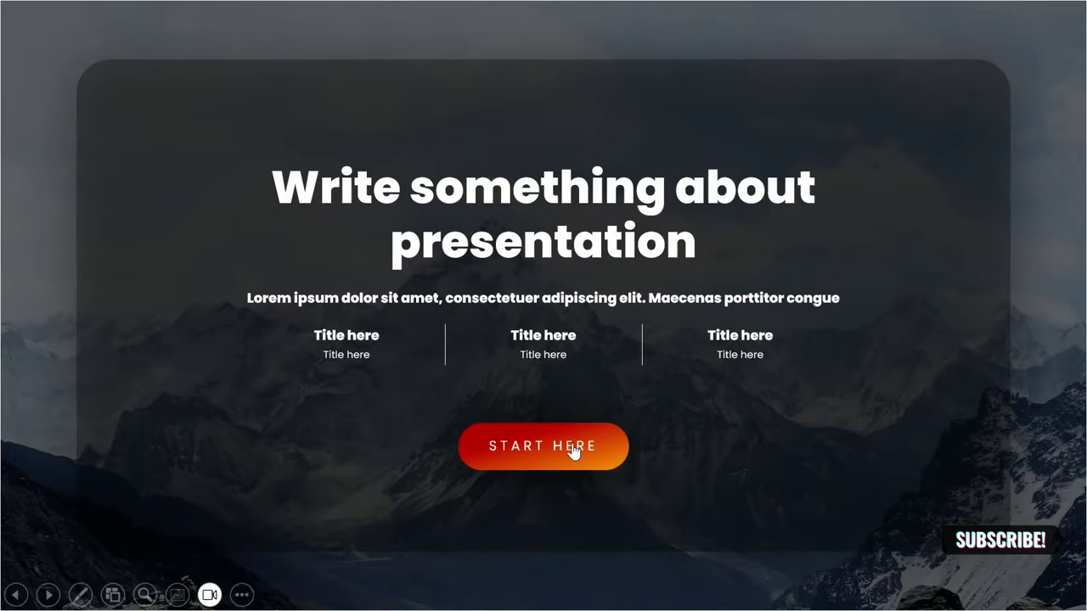
left_click(567, 453)
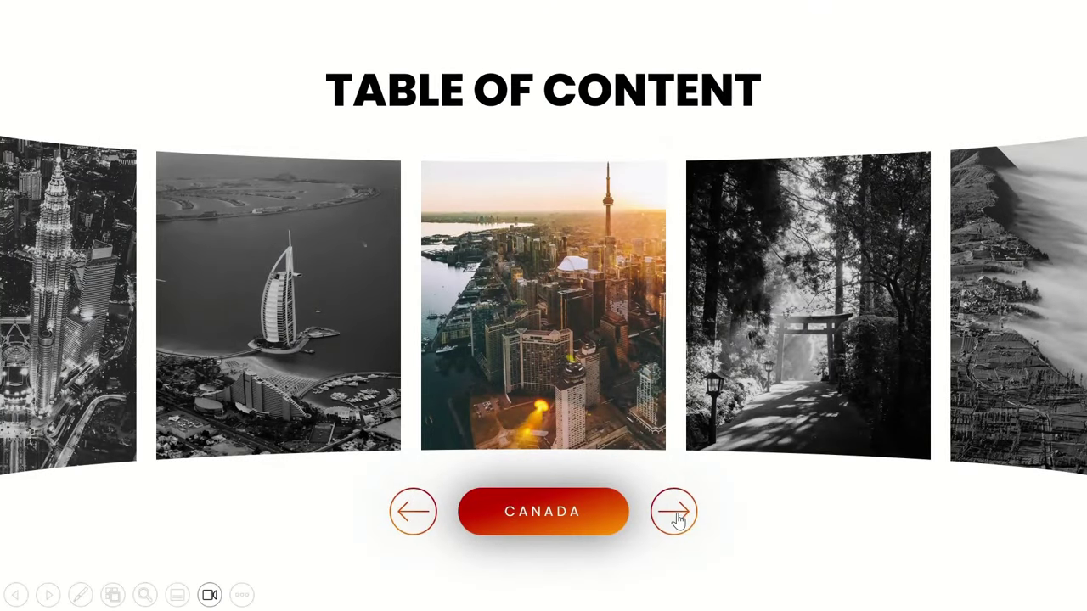
left_click(676, 515)
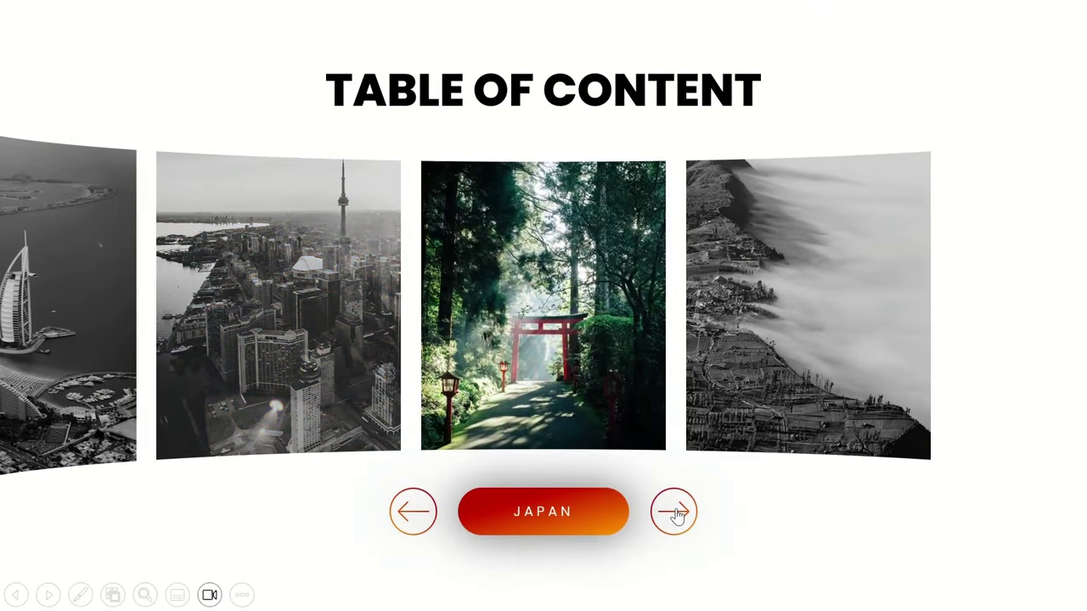
left_click(677, 515)
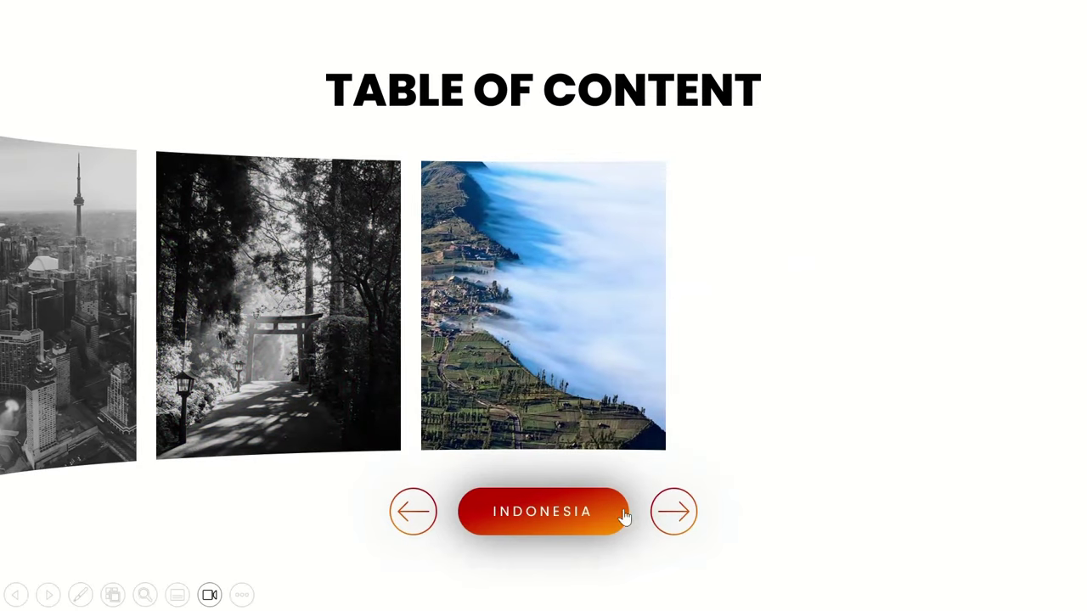
Step: Open the Indonesia detail slide, go BACK, step the carousel to Canada, and open Canada's detail slide
left_click(567, 518)
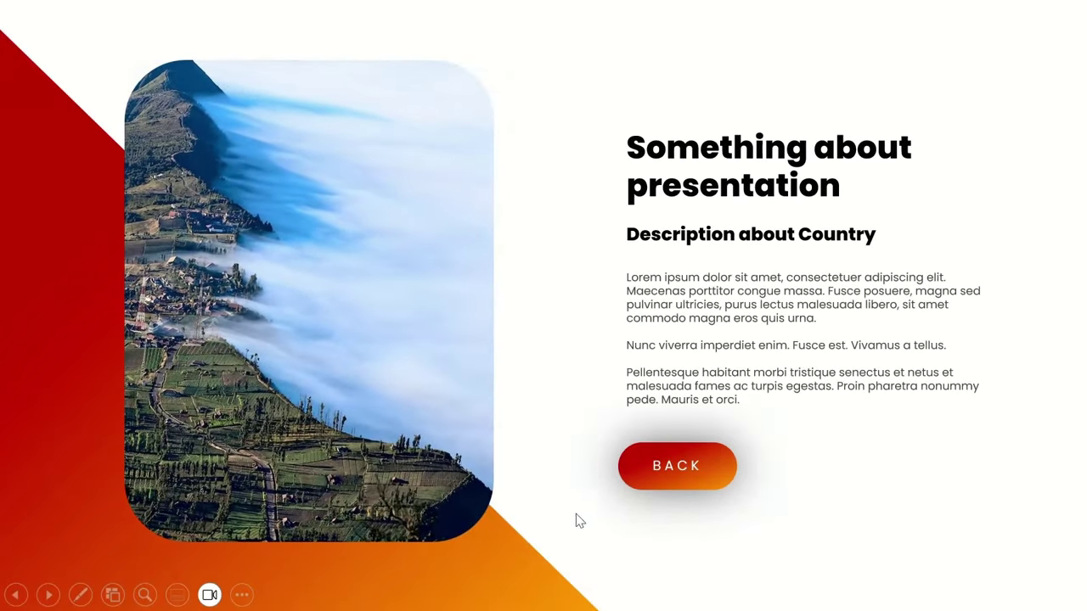
left_click(666, 474)
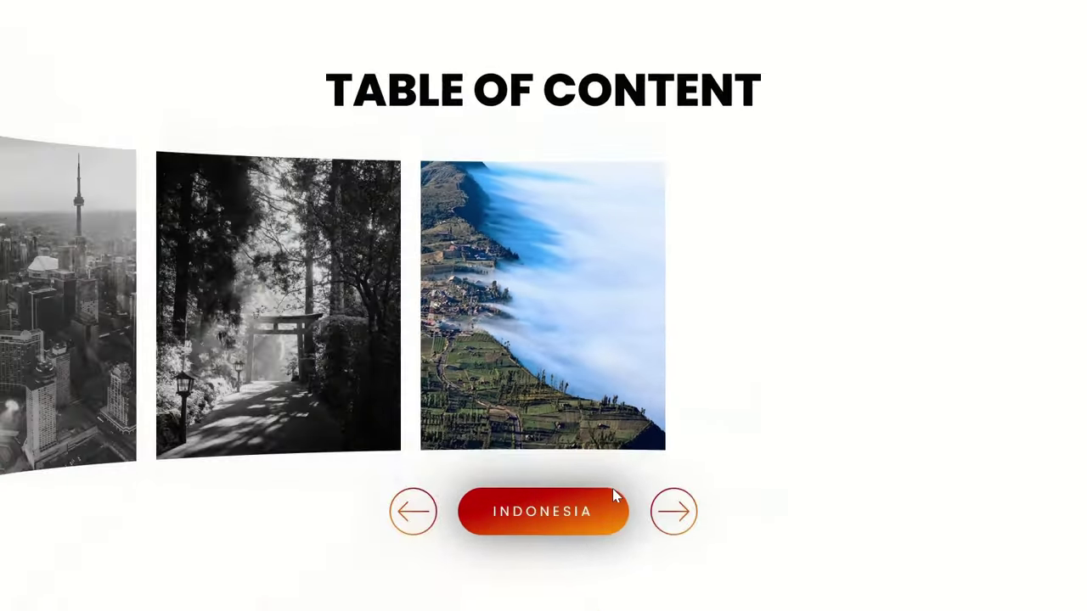
left_click(414, 515)
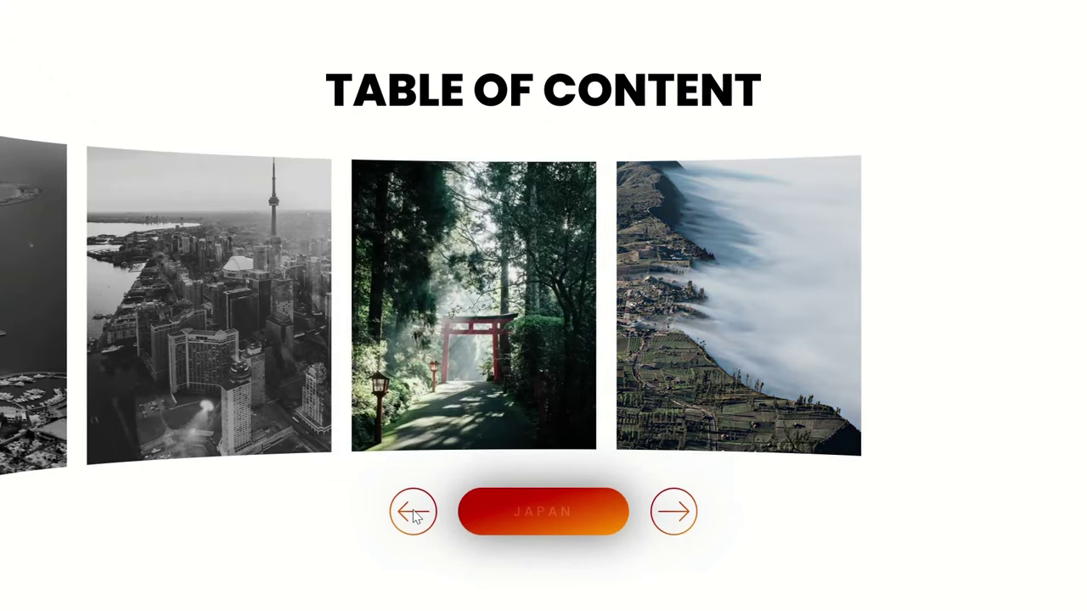
left_click(408, 516)
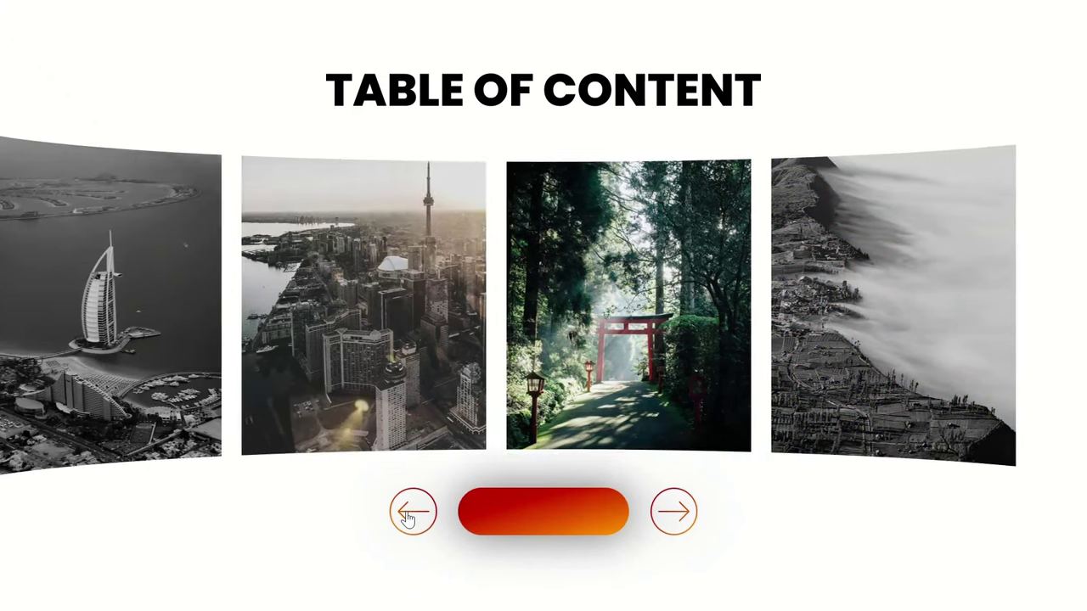
left_click(529, 510)
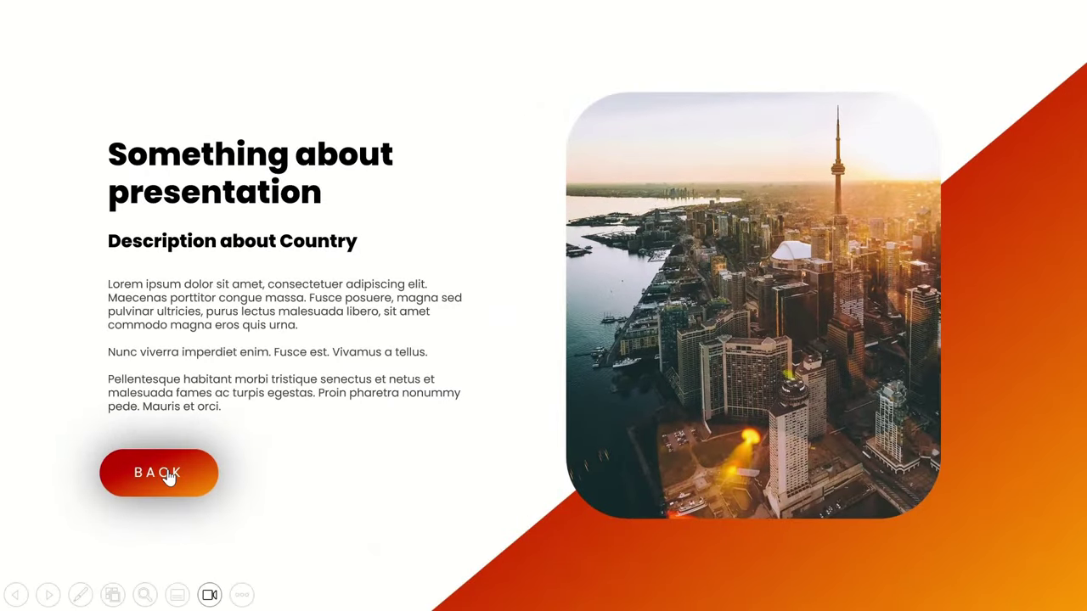